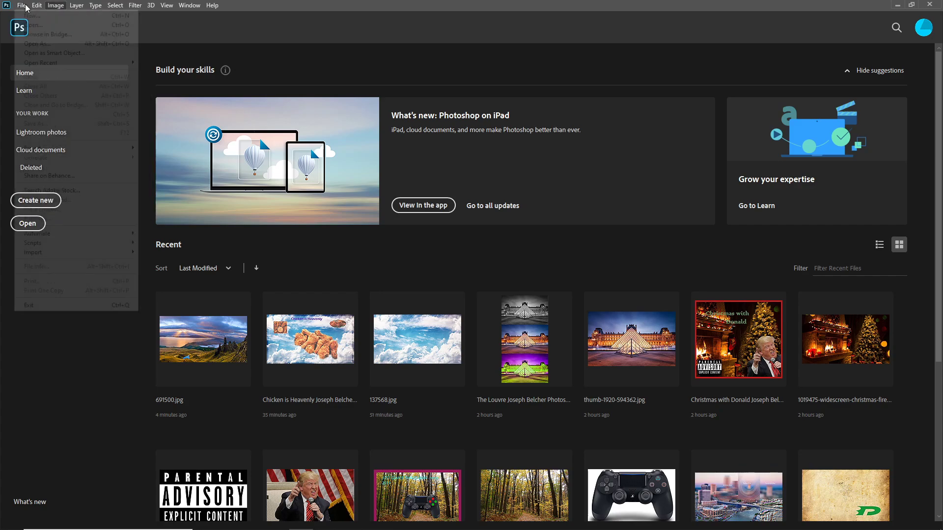
# Open the image 691500 from the Challenge 6 folder
pyautogui.click(34, 25)
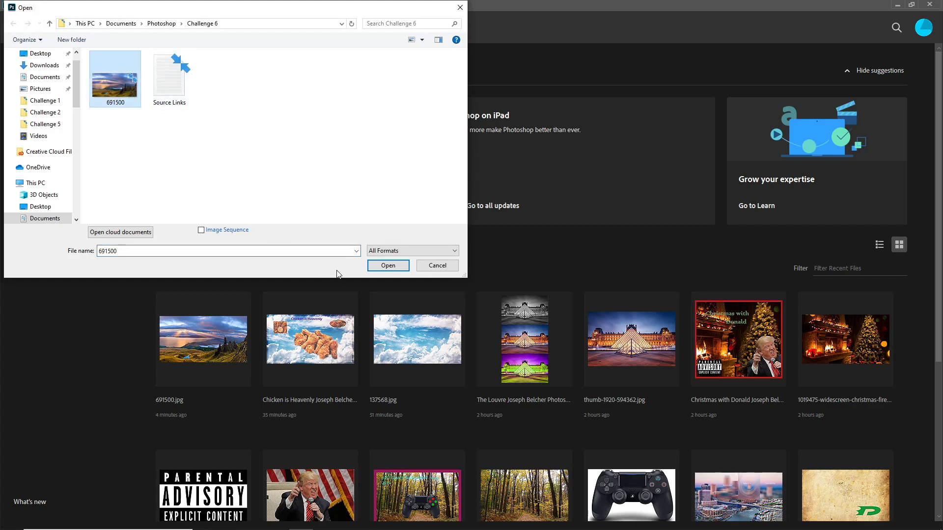
pyautogui.click(388, 267)
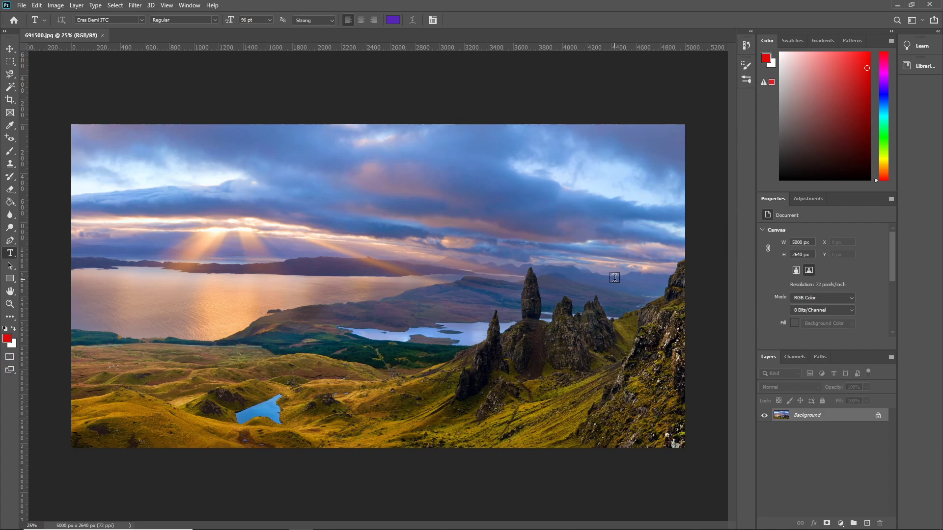
# Select a fixed-size 1000 × 1320 px rectangle in the image's upper-left corner with the Rectangular Marquee tool
pyautogui.click(9, 62)
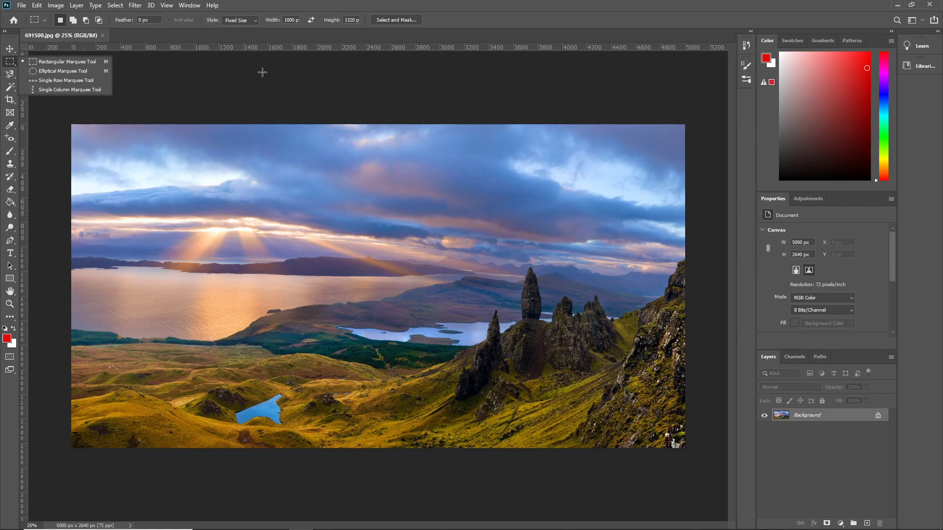
pyautogui.click(85, 61)
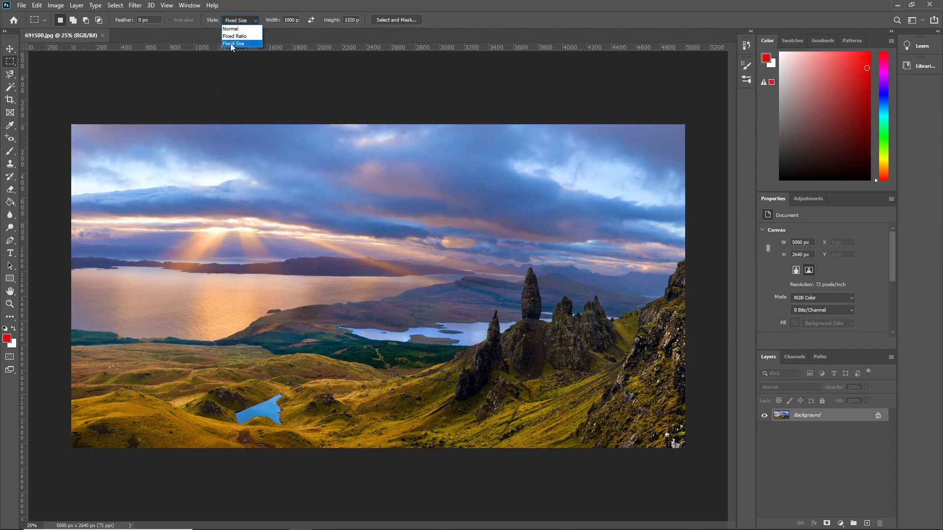
pyautogui.click(230, 44)
pyautogui.click(243, 20)
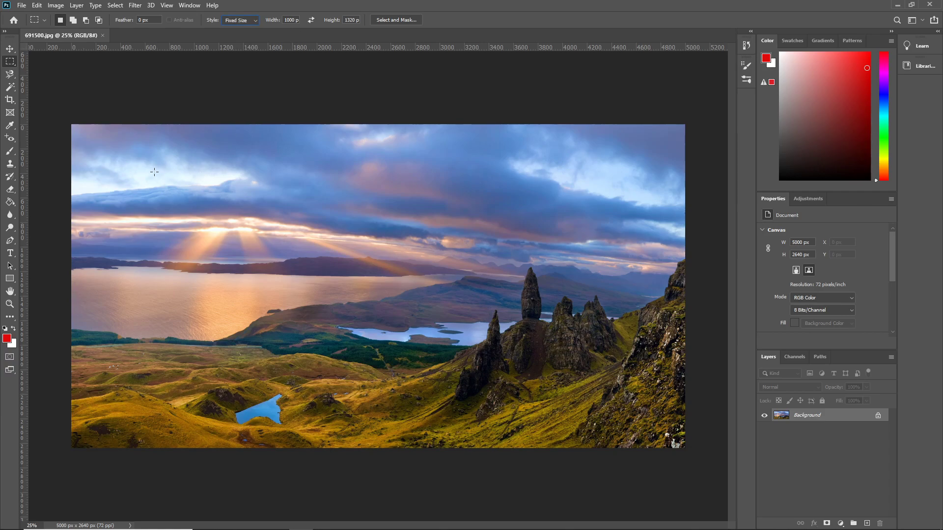
pyautogui.click(121, 163)
pyautogui.moveTo(118, 159); pyautogui.dragTo(74, 126)
# Apply a Radial Blur to the selected block with amount 88, Spin method, Good quality and a centred blur point
pyautogui.click(132, 6)
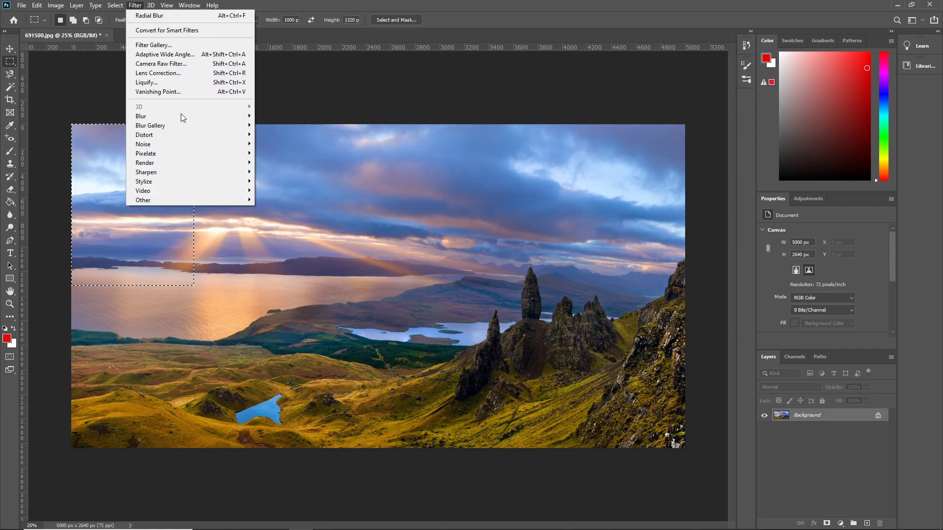
pyautogui.moveTo(214, 121)
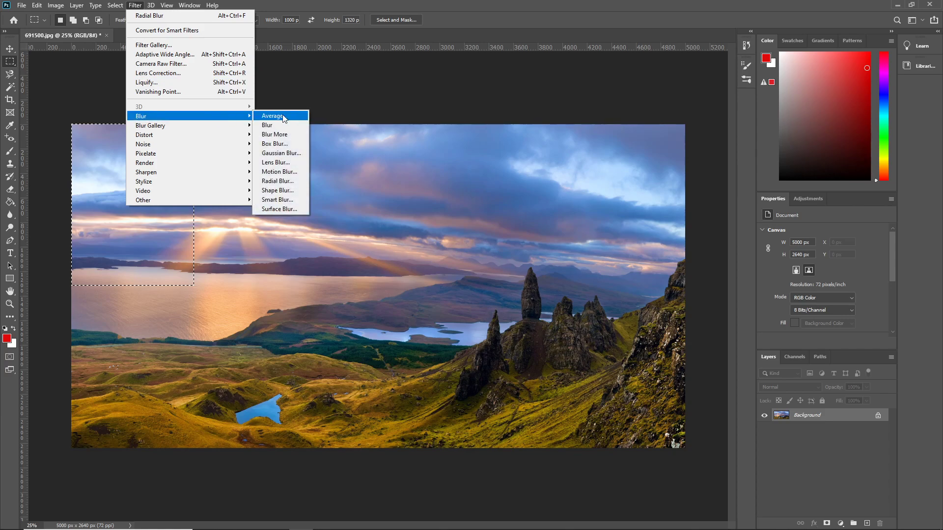
pyautogui.click(278, 181)
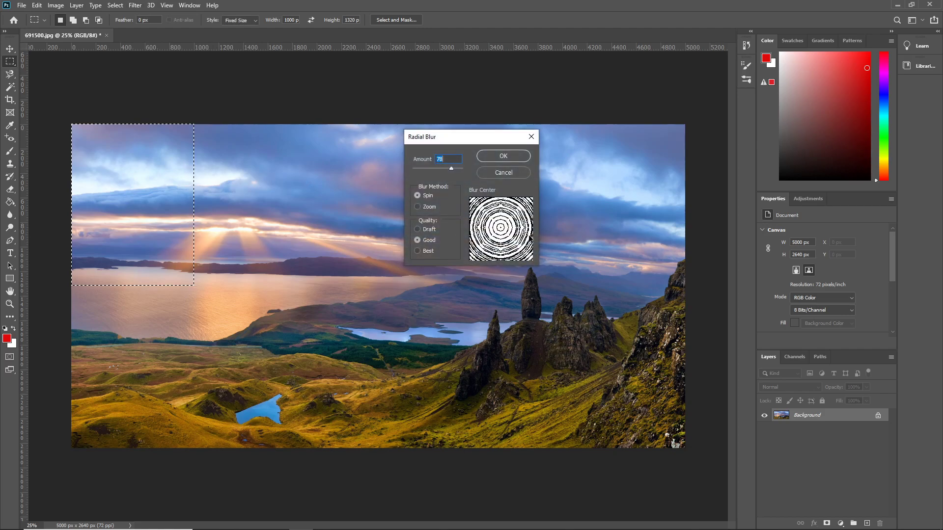
pyautogui.click(495, 235)
pyautogui.click(500, 226)
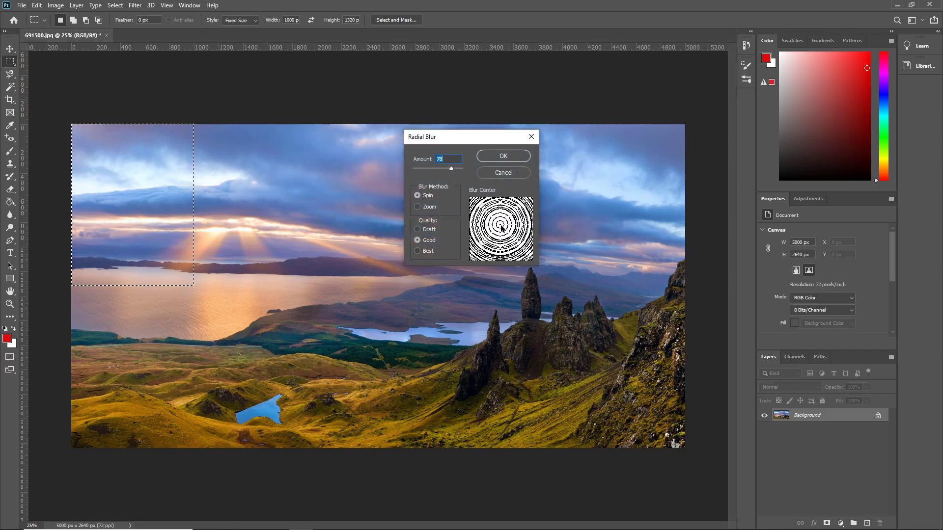
pyautogui.moveTo(452, 167)
pyautogui.mouseDown()
pyautogui.moveTo(408, 166)
pyautogui.moveTo(456, 168)
pyautogui.mouseUp()
pyautogui.click(501, 233)
pyautogui.moveTo(501, 231)
pyautogui.mouseDown()
pyautogui.moveTo(482, 222)
pyautogui.moveTo(504, 236)
pyautogui.moveTo(501, 229)
pyautogui.mouseUp()
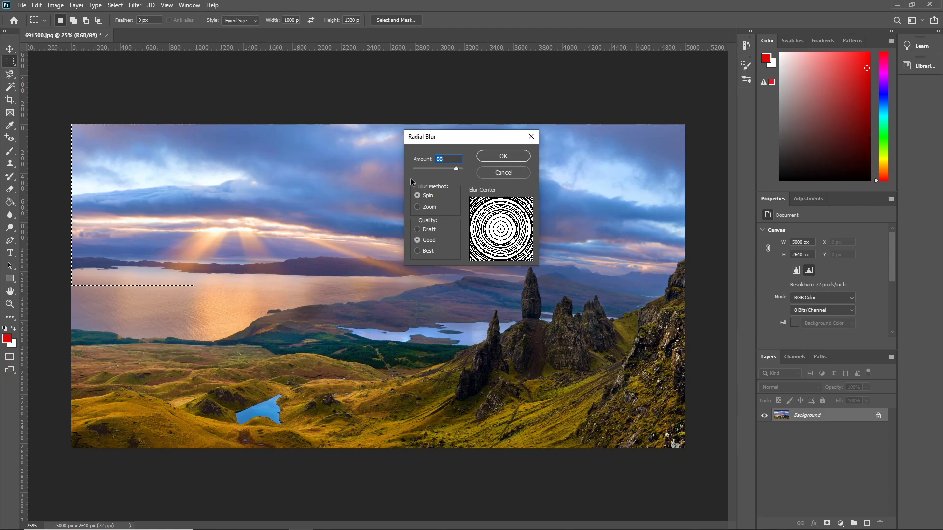
pyautogui.click(500, 156)
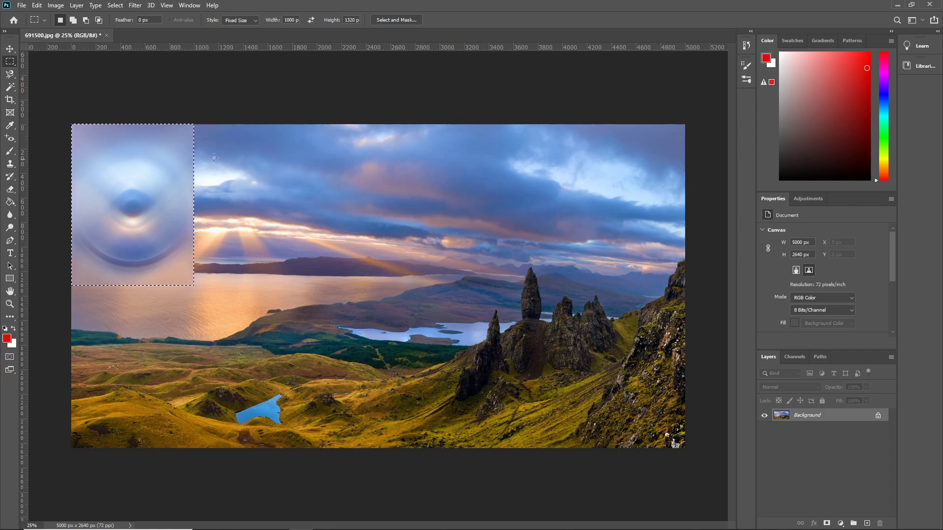
# Place the fixed-size marquee selection directly beside the blurred block, aligned with the image's upper edge
pyautogui.click(250, 193)
pyautogui.moveTo(250, 195); pyautogui.dragTo(195, 129)
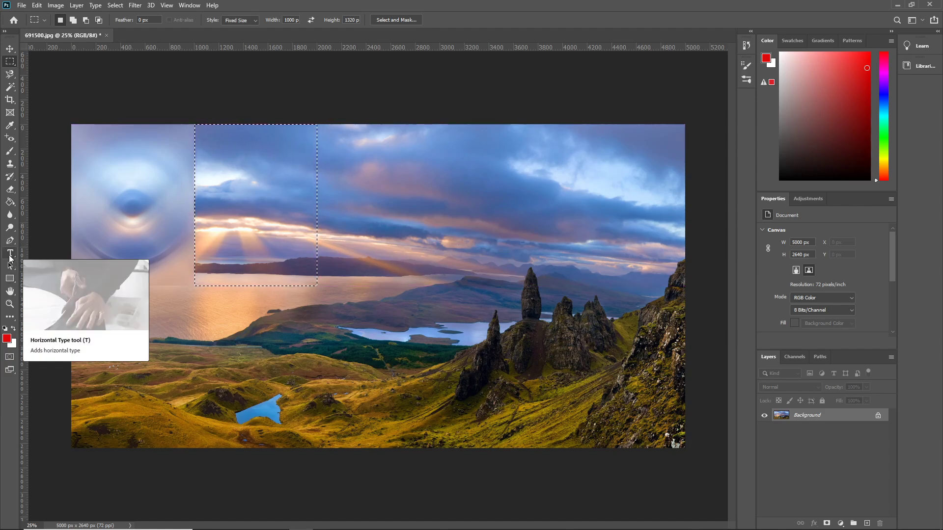
# Draw a horizontal text box about 4828 px wide and 308 px high across the sky and enter "Radial Blur"
pyautogui.rightClick(9, 255)
pyautogui.click(48, 252)
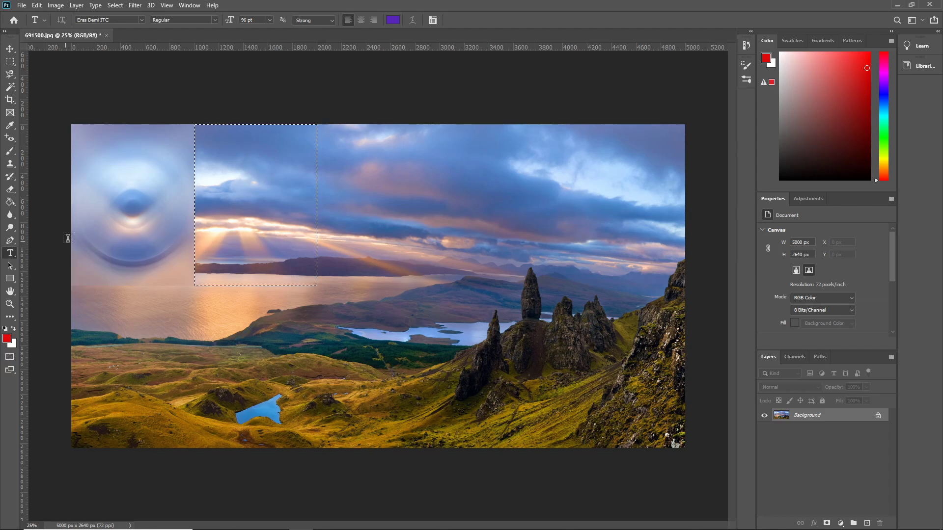
pyautogui.moveTo(78, 177); pyautogui.dragTo(671, 213)
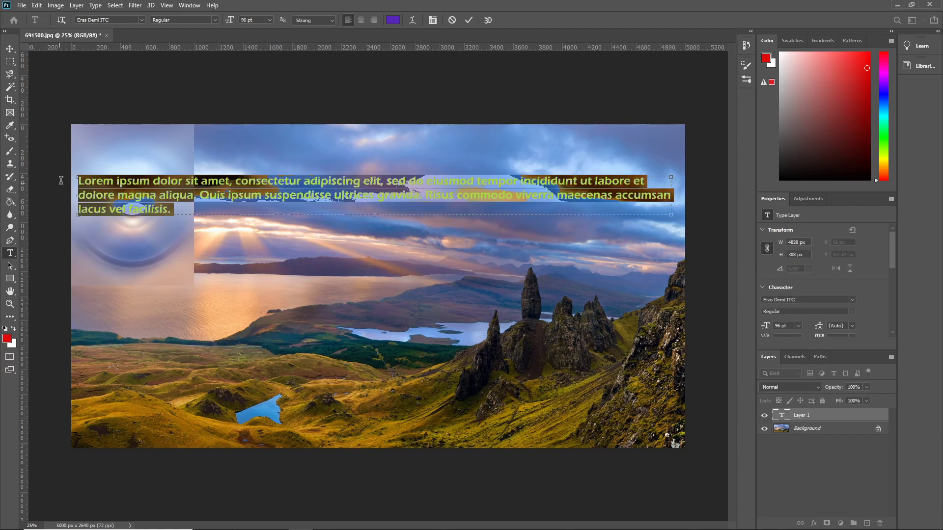
pyautogui.press('BackSpace')
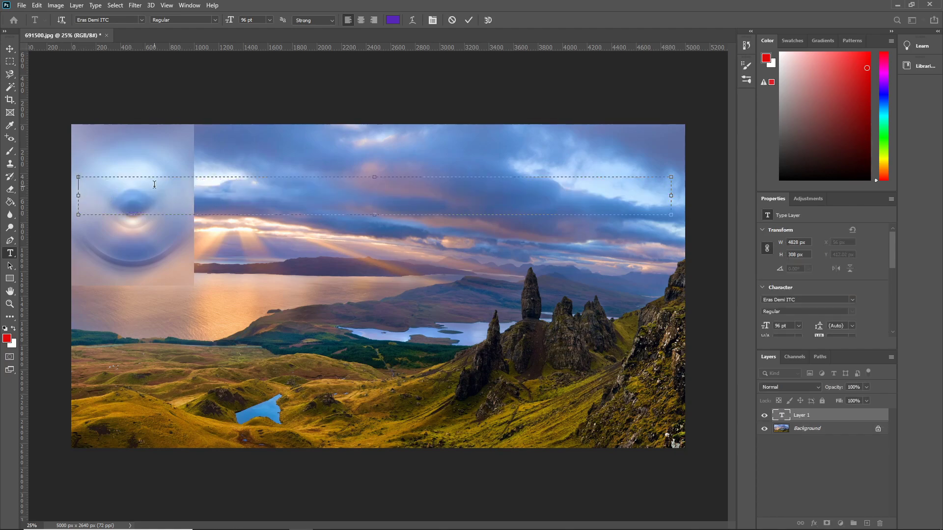
pyautogui.write('Radoa;')
pyautogui.press('BackSpace')
pyautogui.write('i')
pyautogui.press('BackSpace')
pyautogui.write('ial Blur')
# Set the text colour to yellow, hex ecda0e
pyautogui.click(391, 20)
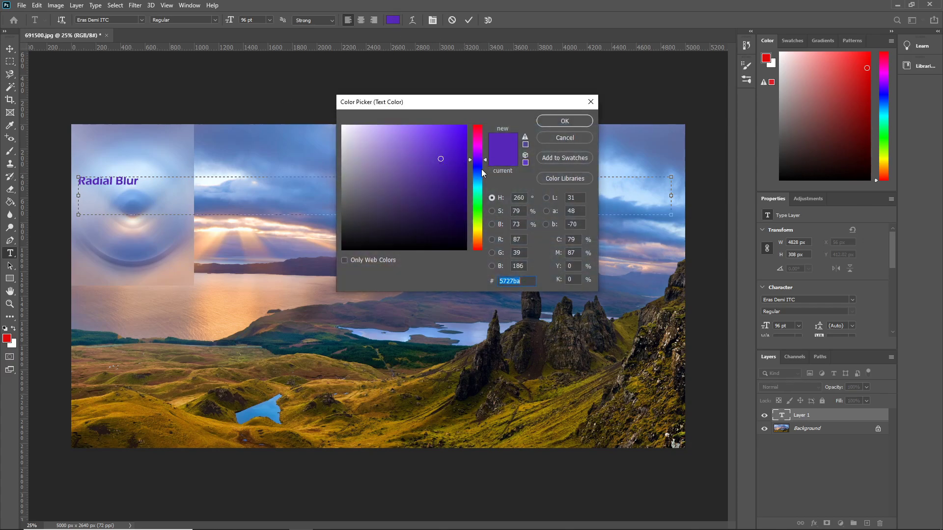
pyautogui.moveTo(478, 167)
pyautogui.mouseDown()
pyautogui.moveTo(478, 241)
pyautogui.moveTo(479, 231)
pyautogui.mouseUp()
pyautogui.moveTo(445, 157); pyautogui.dragTo(459, 134)
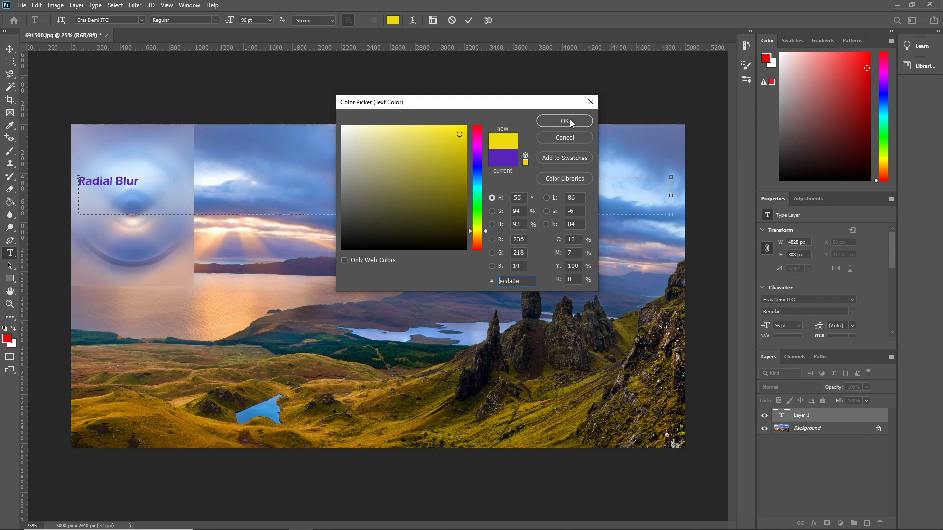
pyautogui.click(564, 121)
# Clear the label text, set the text colour to yellow, hex e7ef10, and start retyping the label
pyautogui.moveTo(146, 177); pyautogui.dragTo(72, 177)
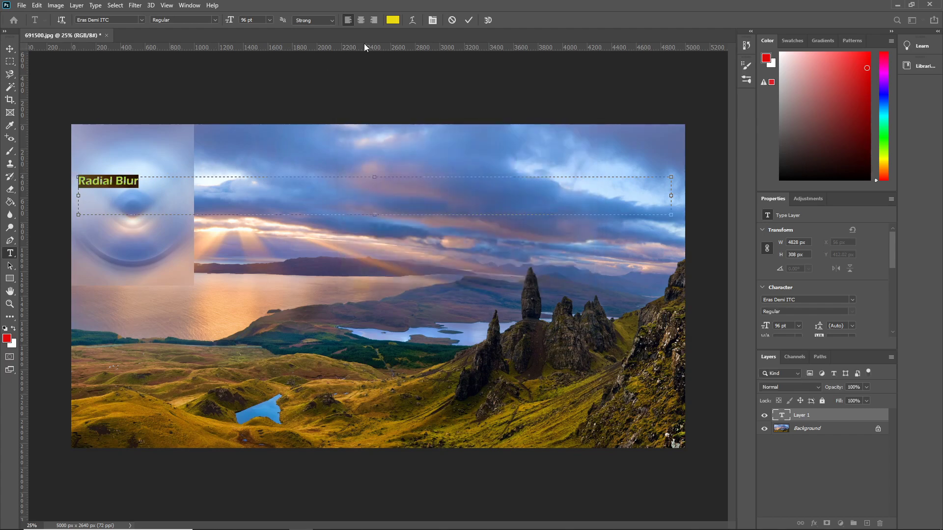
pyautogui.press('BackSpace')
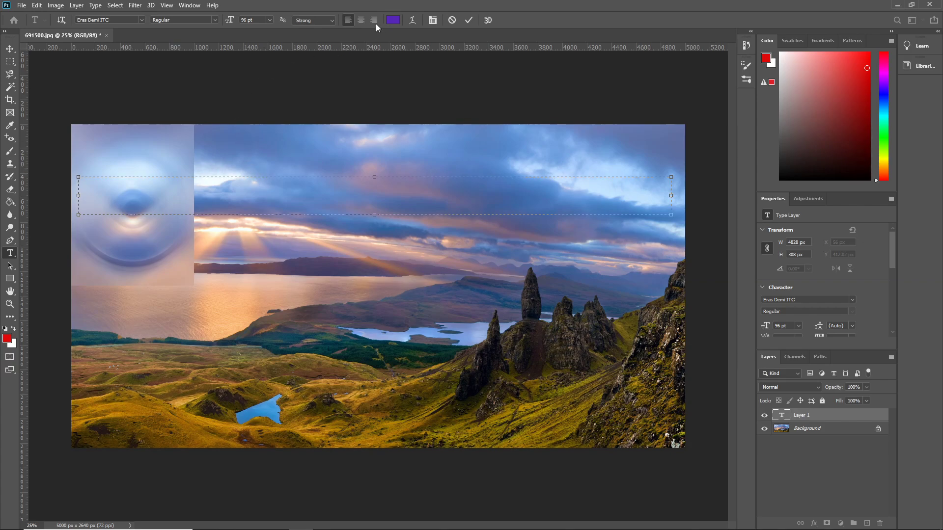
pyautogui.click(393, 19)
pyautogui.click(475, 228)
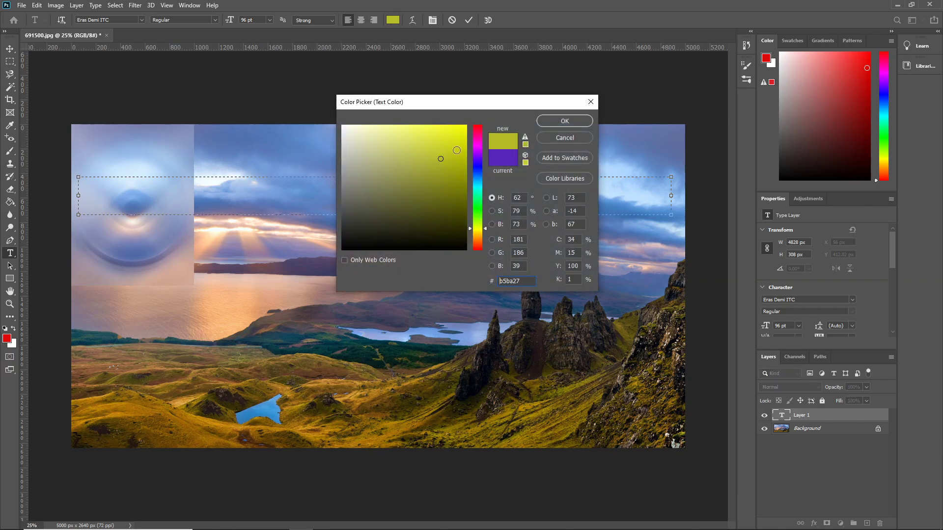
pyautogui.click(458, 132)
pyautogui.click(564, 121)
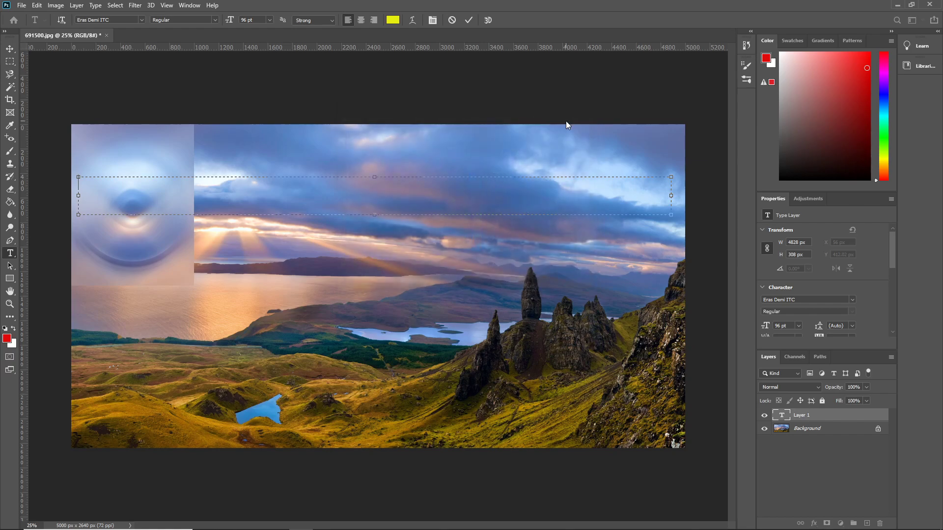
pyautogui.press('BackSpace')
pyautogui.press('BackSpace')
# Set the text colour to green, hex 25ef10
pyautogui.click(393, 21)
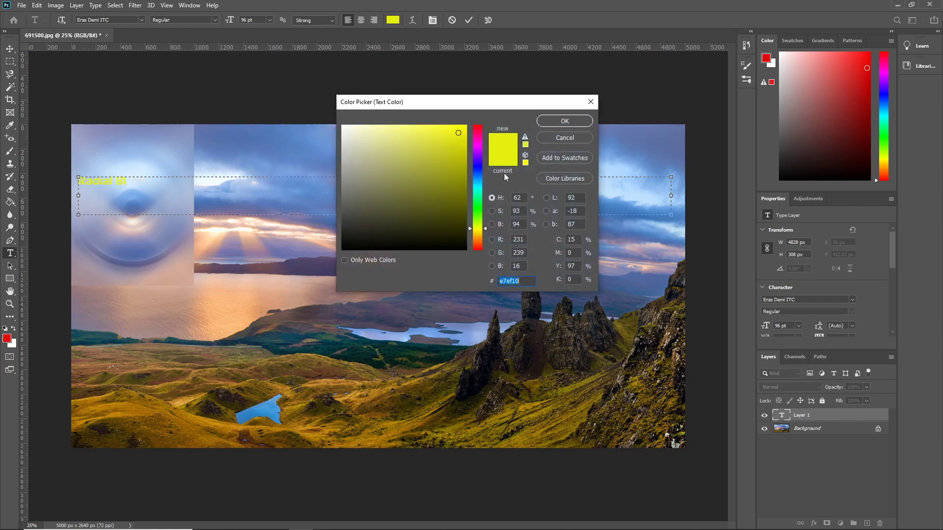
pyautogui.moveTo(476, 175); pyautogui.dragTo(477, 210)
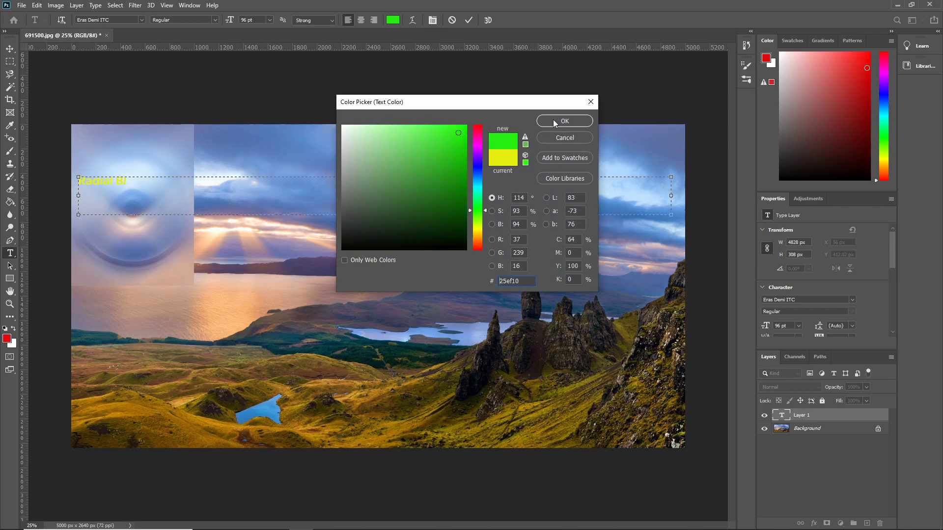
pyautogui.click(554, 122)
# Clear the partial label, retype it as "Radial Blur" in bright green, and make the Background layer active
pyautogui.press('BackSpace')
pyautogui.press('BackSpace')
pyautogui.press('BackSpace')
pyautogui.press('BackSpace')
pyautogui.press('BackSpace')
pyautogui.press('BackSpace')
pyautogui.click(391, 20)
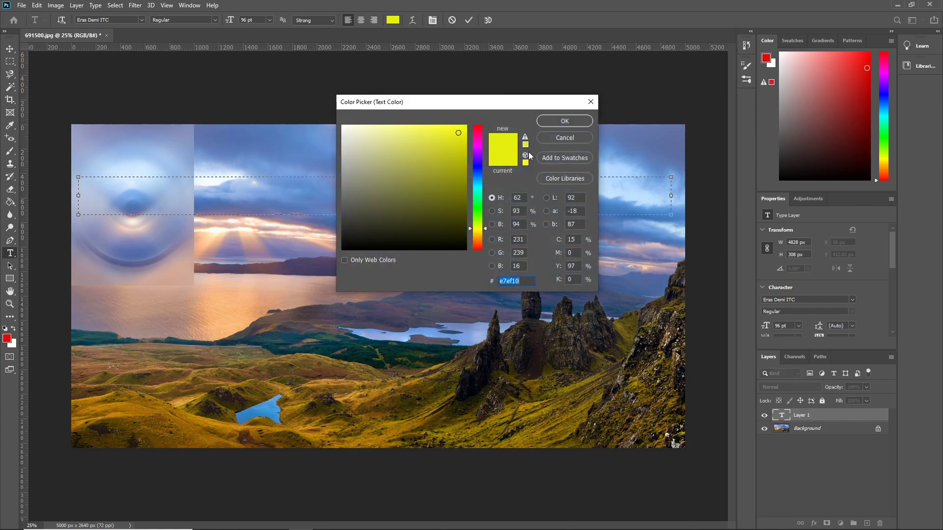
pyautogui.click(477, 207)
pyautogui.click(558, 121)
pyautogui.write('Radial Blur')
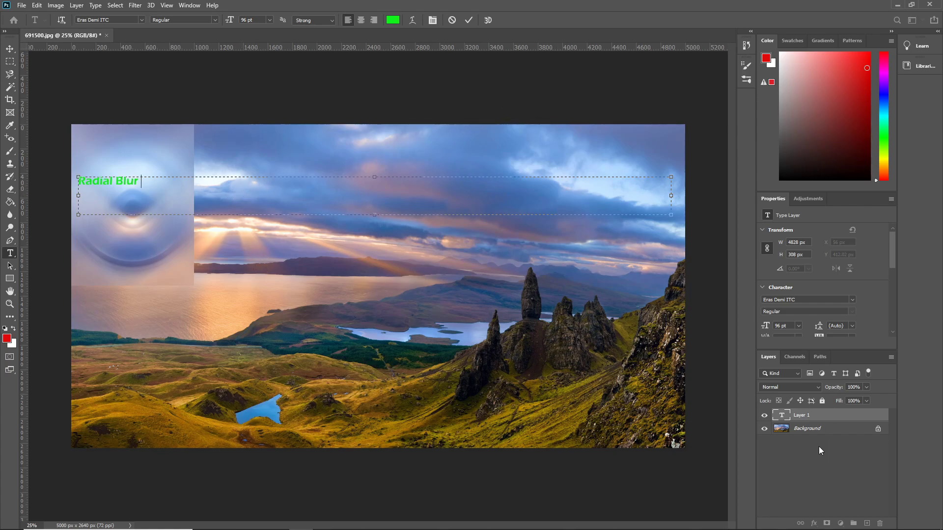
pyautogui.click(808, 430)
pyautogui.click(242, 199)
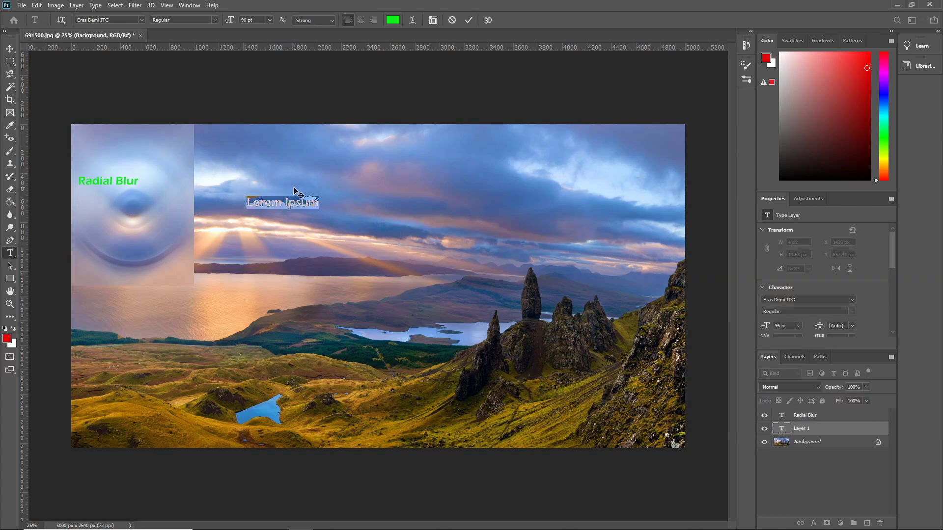
pyautogui.click(334, 207)
pyautogui.moveTo(335, 207); pyautogui.dragTo(228, 205)
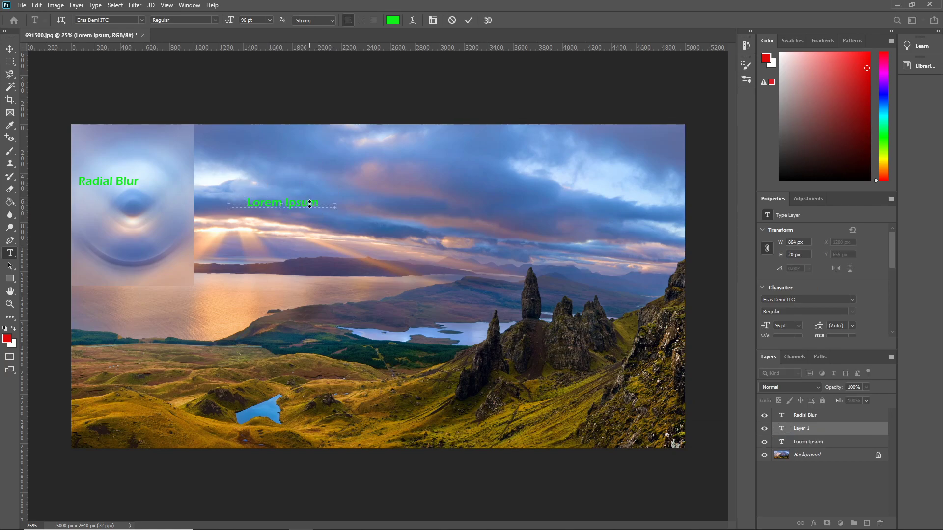
pyautogui.click(764, 430)
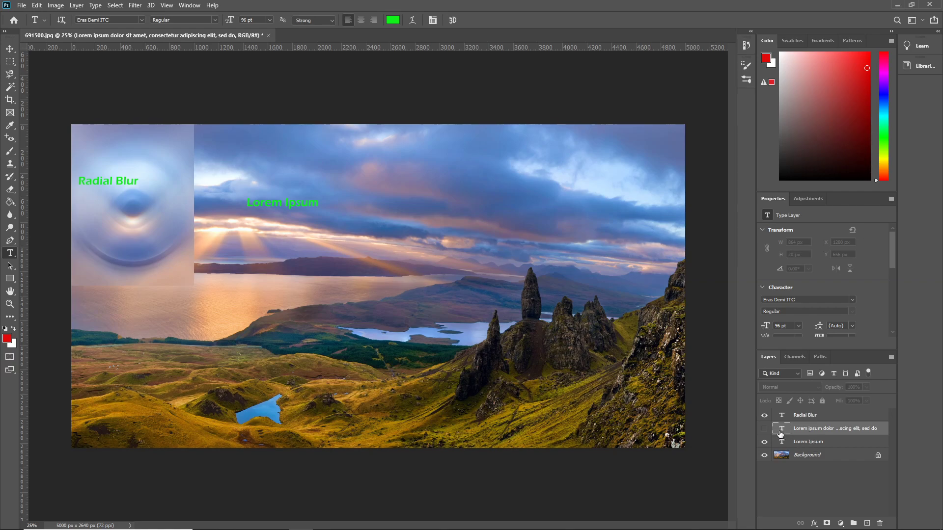
pyautogui.press('Delete')
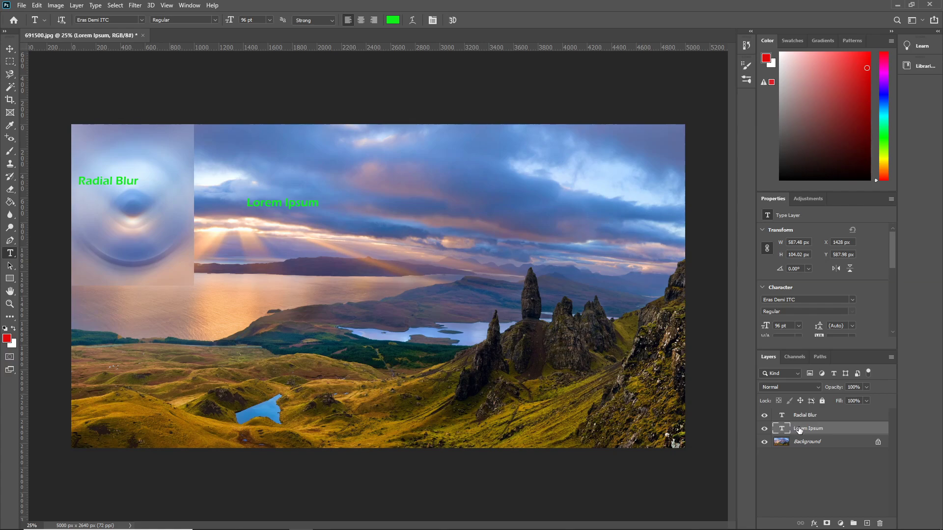
pyautogui.press('Delete')
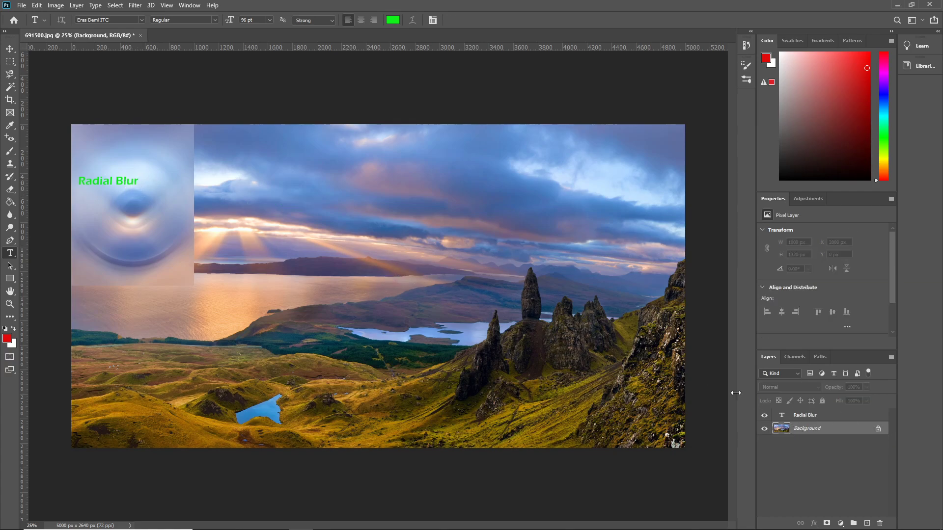
# Select a fixed-size 1000 × 1320 px block directly beside the blurred one, flush with the image's upper edge
pyautogui.click(10, 61)
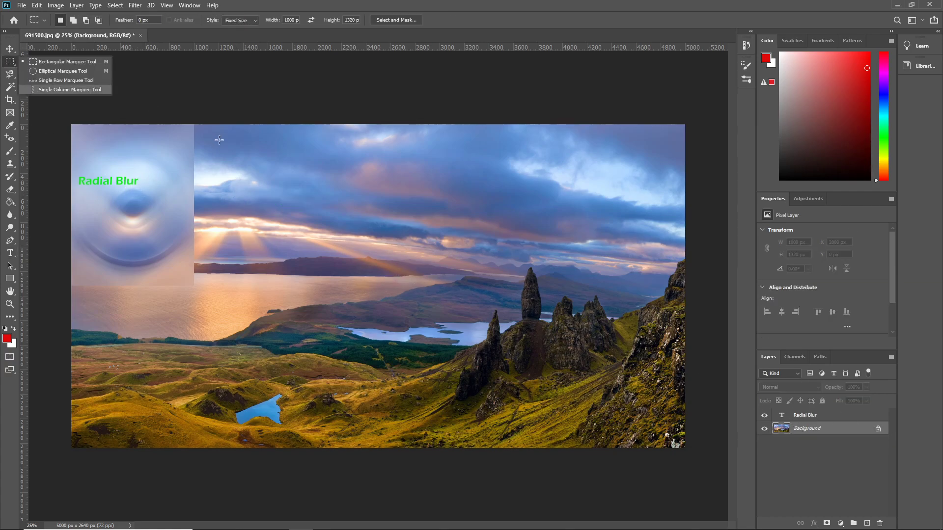
pyautogui.click(75, 61)
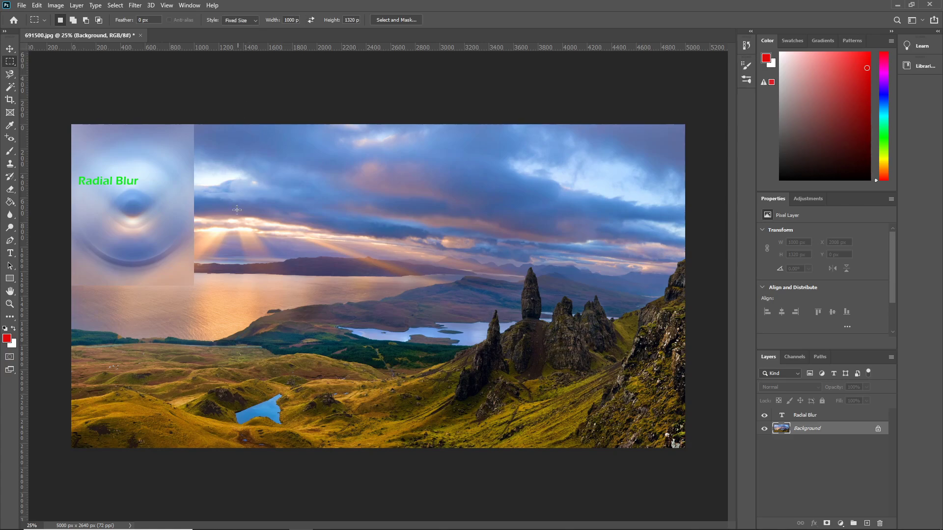
pyautogui.click(241, 176)
pyautogui.moveTo(241, 176); pyautogui.dragTo(195, 126)
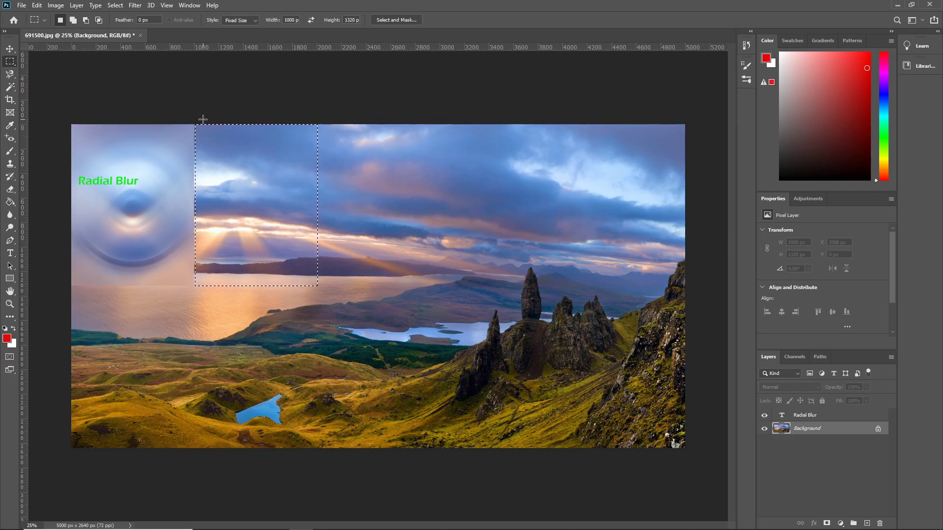
# Apply the ZigZag distortion filter to the selected block with the Pond Ripples style, 5 ridges and an increased amount
pyautogui.click(135, 5)
pyautogui.moveTo(165, 135)
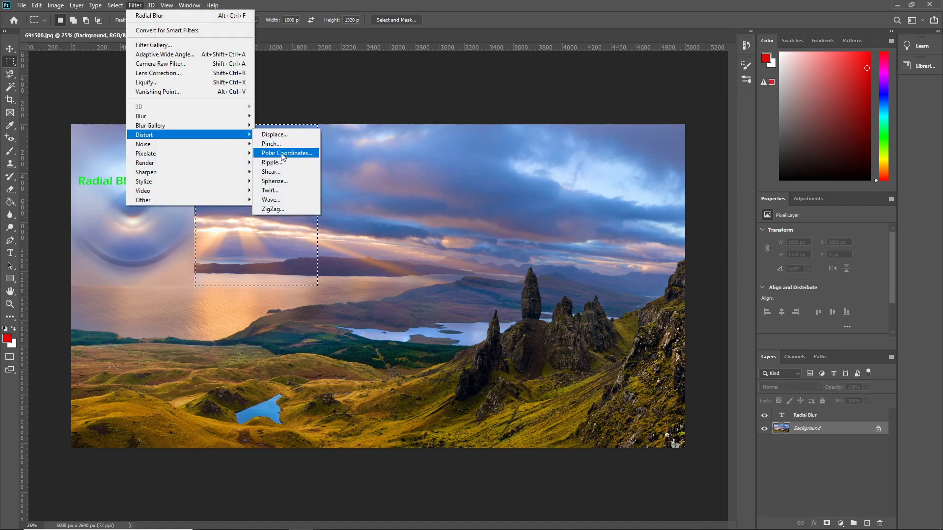
pyautogui.click(275, 209)
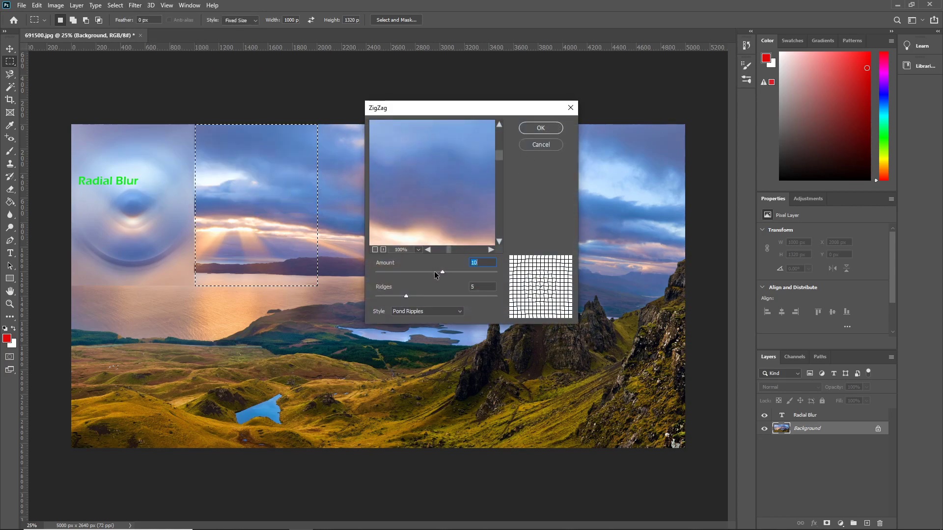
pyautogui.moveTo(444, 270); pyautogui.dragTo(477, 274)
pyautogui.click(541, 127)
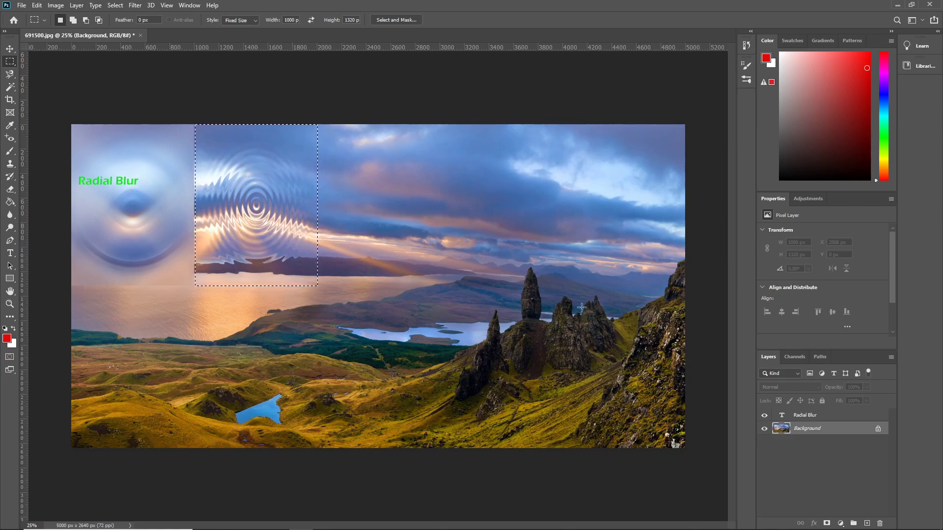
# Add the label "Zig Zag" over the rippled block in the existing text layer, then make the Background layer active
pyautogui.click(805, 417)
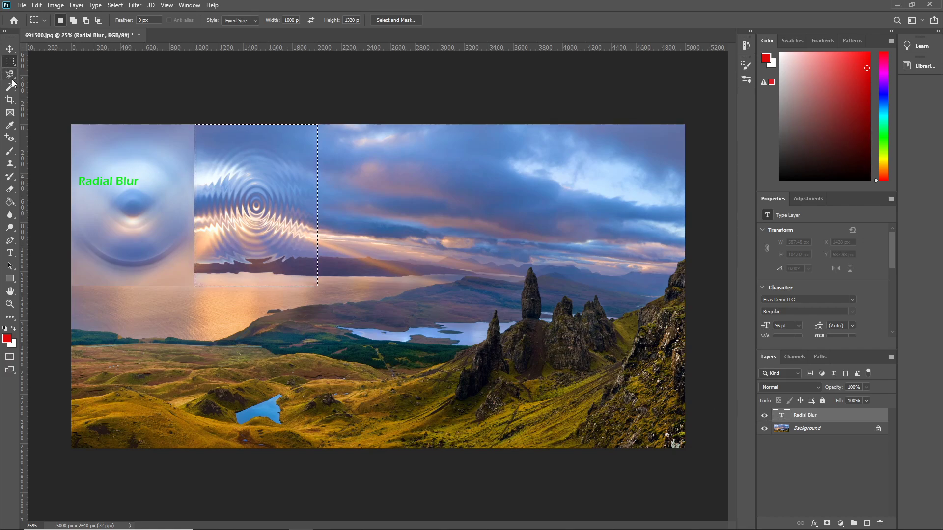
pyautogui.click(10, 252)
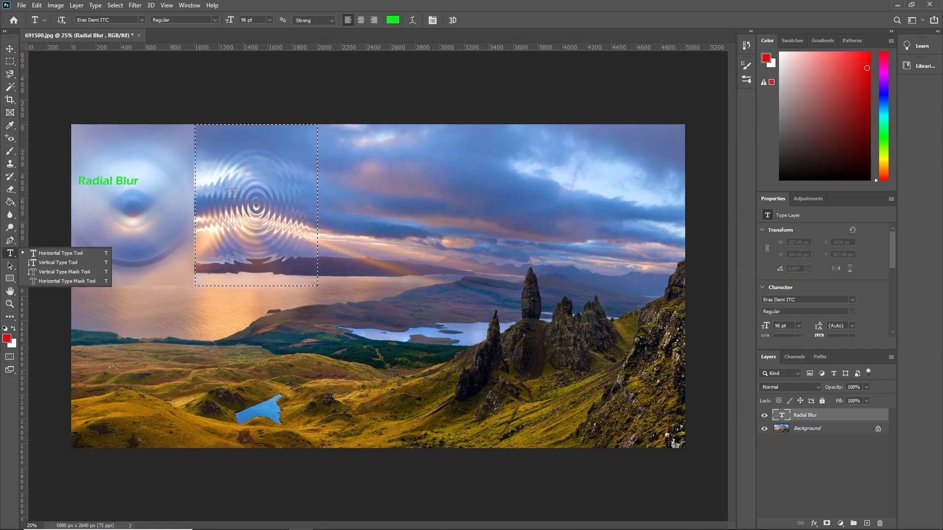
pyautogui.click(82, 250)
pyautogui.click(155, 181)
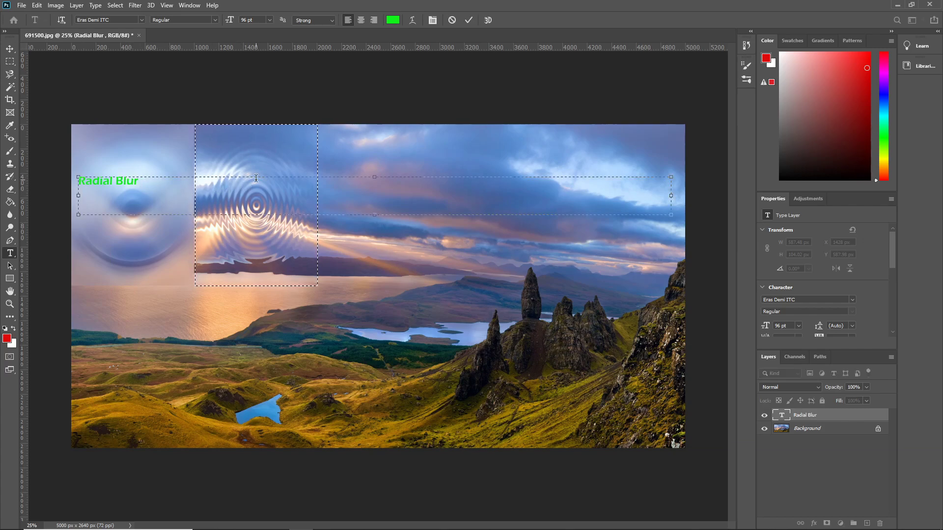
pyautogui.write('Ziag')
pyautogui.write(' Zig Zag')
pyautogui.click(787, 430)
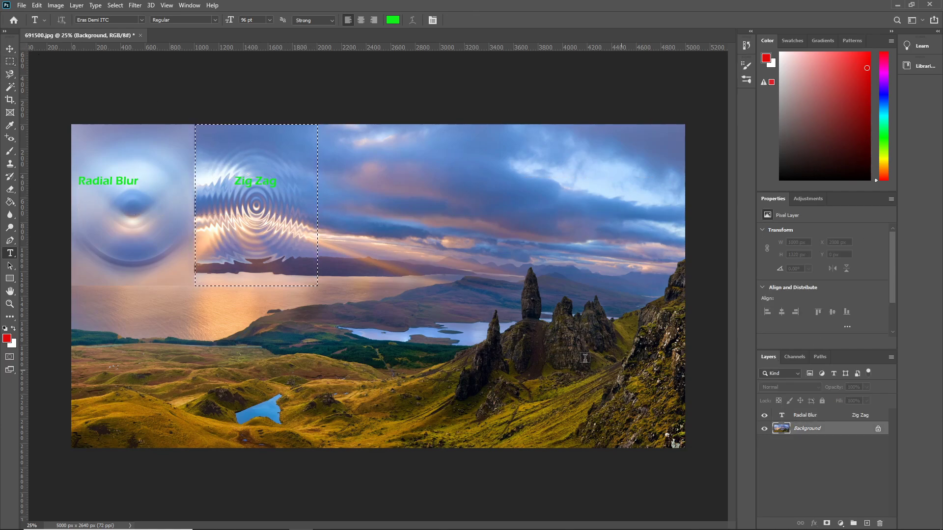
# Select a fixed-size 1000 × 1320 px block beside the Zig Zag block, flush with the image's upper edge
pyautogui.click(9, 61)
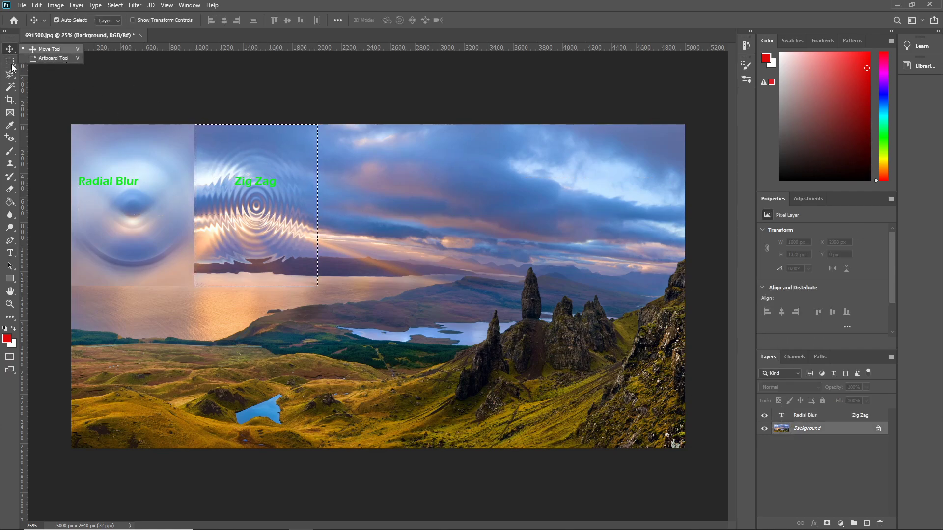
pyautogui.click(81, 62)
pyautogui.click(356, 187)
pyautogui.moveTo(377, 200); pyautogui.dragTo(328, 139)
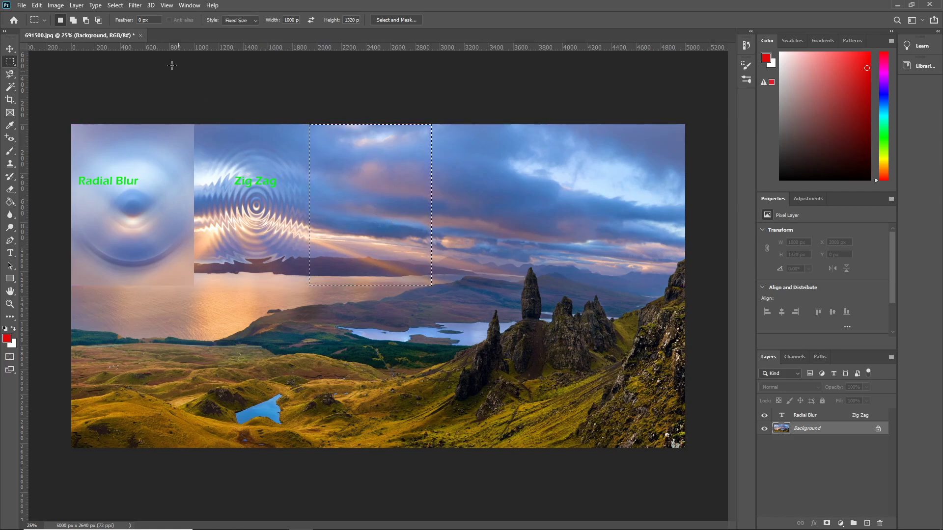
# Apply the Tiles stylize filter to the selected third block
pyautogui.click(134, 7)
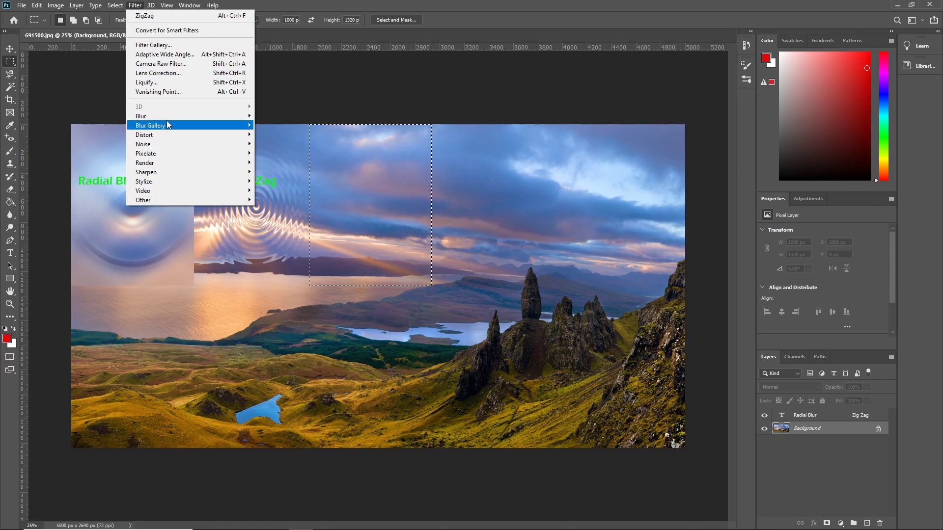
pyautogui.moveTo(170, 119)
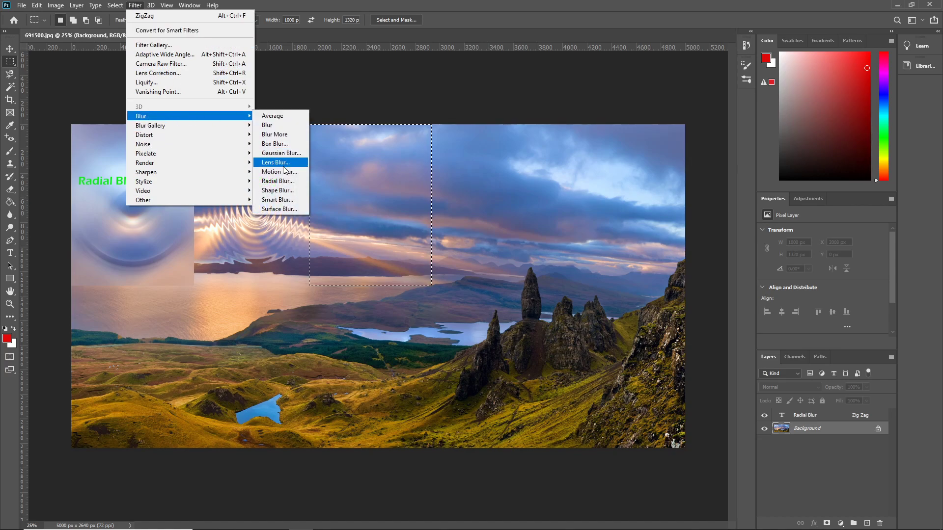
pyautogui.moveTo(186, 172)
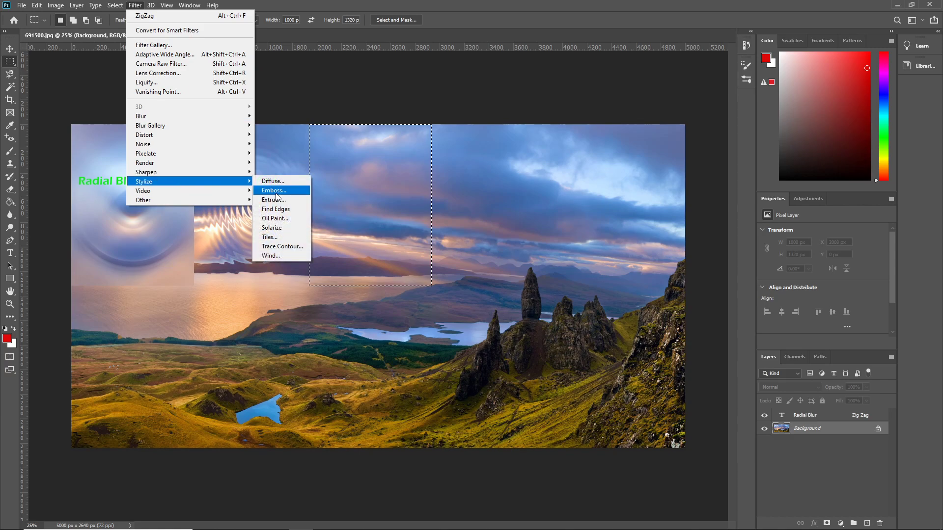
pyautogui.click(278, 238)
pyautogui.click(530, 168)
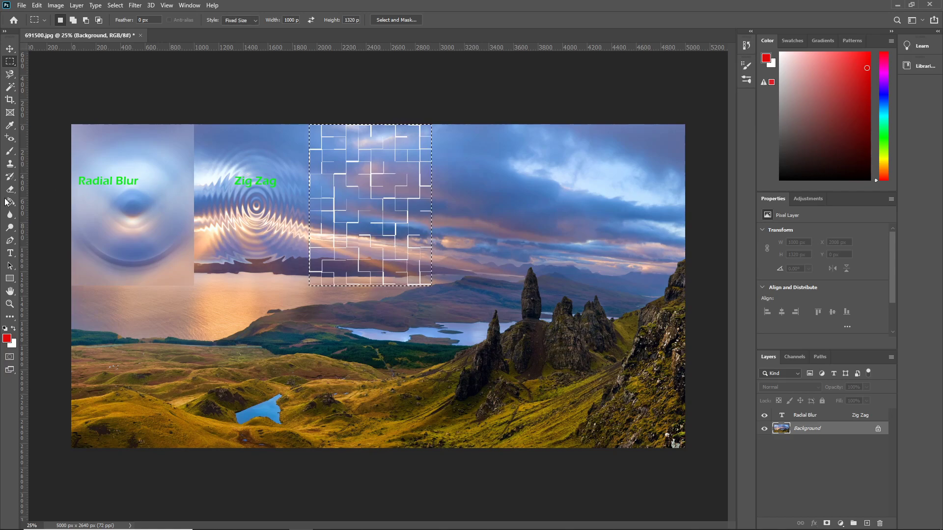
pyautogui.click(791, 416)
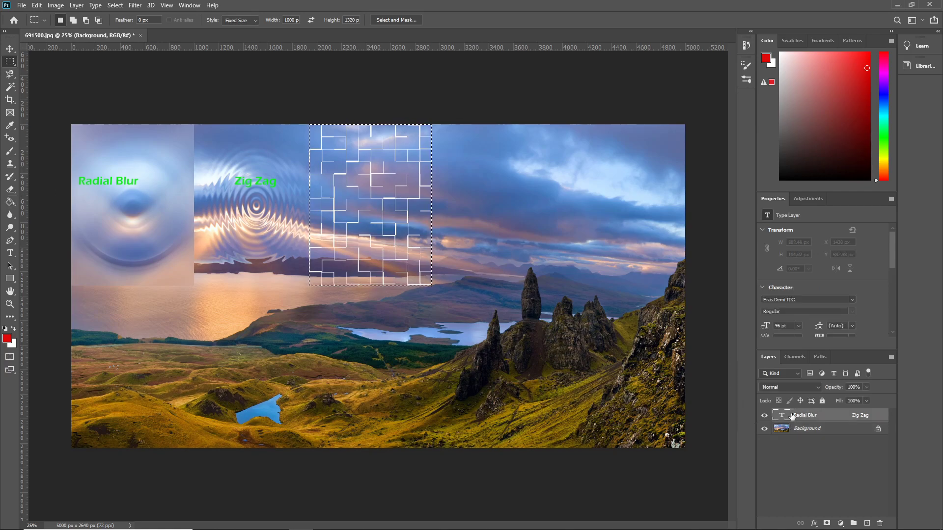
pyautogui.click(9, 256)
pyautogui.click(69, 250)
pyautogui.click(367, 199)
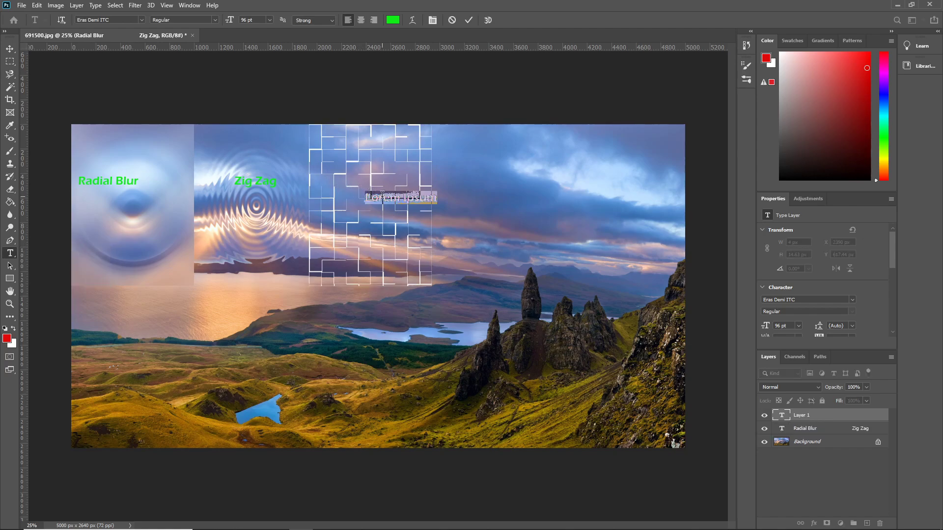
pyautogui.press('Escape')
pyautogui.rightClick(777, 413)
pyautogui.click(784, 417)
pyautogui.press('Delete')
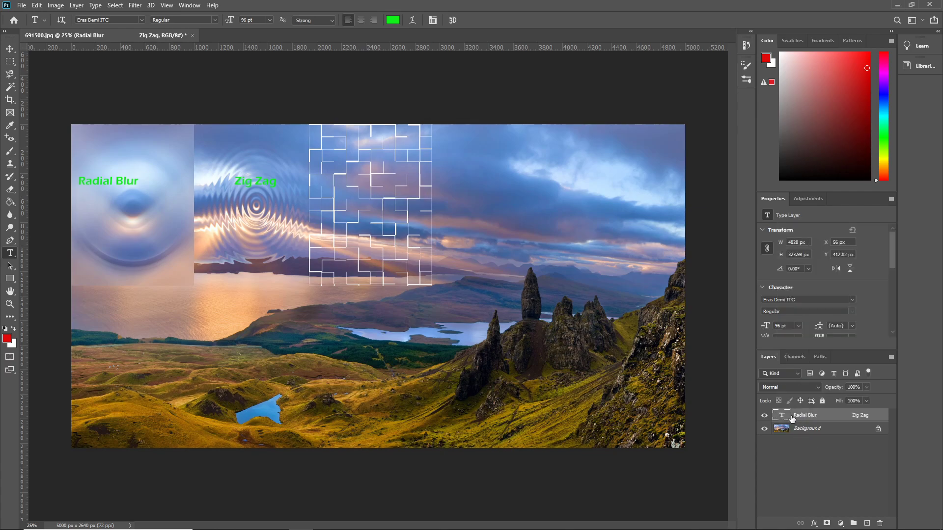
# Add the label "Tiles" over the third block in the existing text layer and make the Background layer active
pyautogui.rightClick(12, 253)
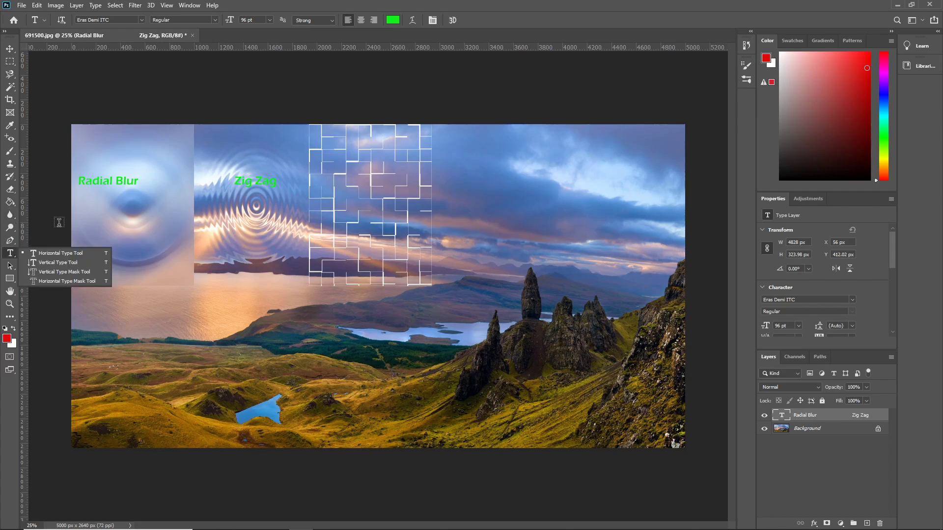
pyautogui.click(63, 253)
pyautogui.click(256, 182)
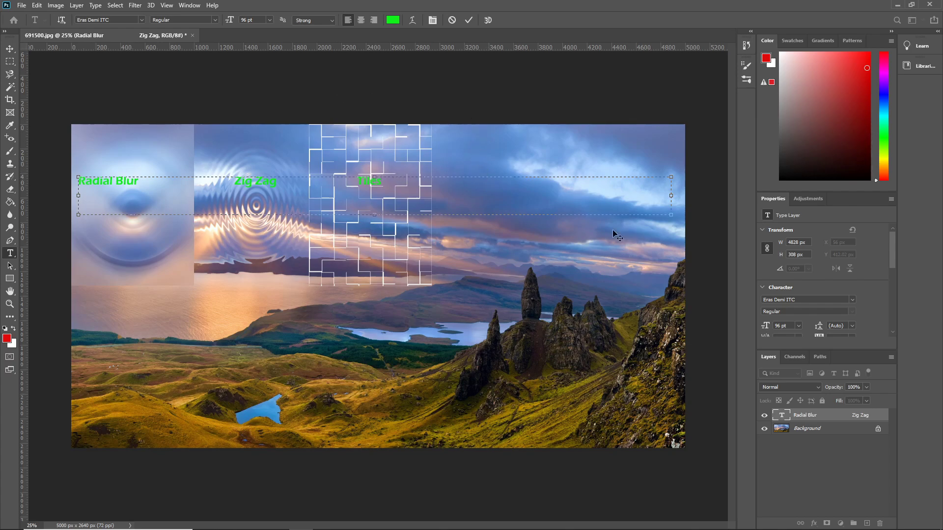
pyautogui.click(805, 428)
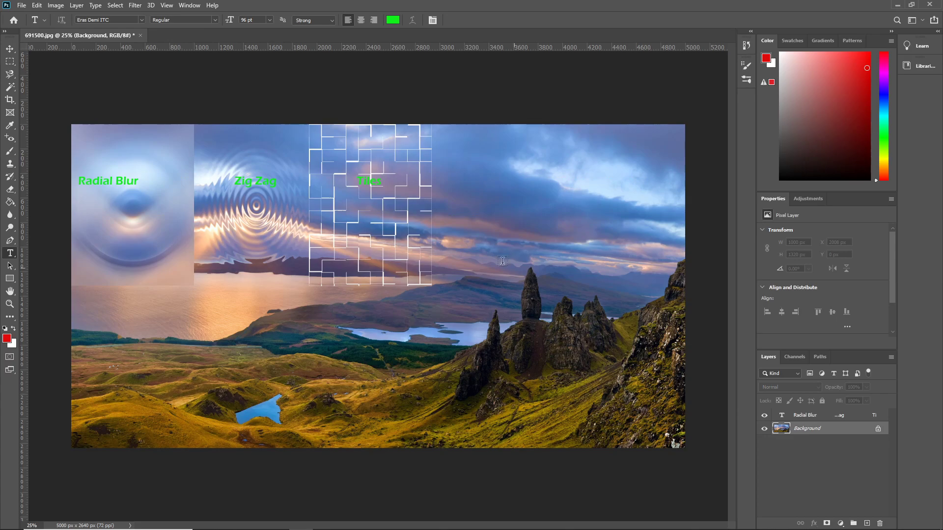
# Select a fixed-size 1000 × 1320 px block beside the Tiles block at the image's upper edge and apply the Solarize filter
pyautogui.click(9, 61)
pyautogui.click(55, 67)
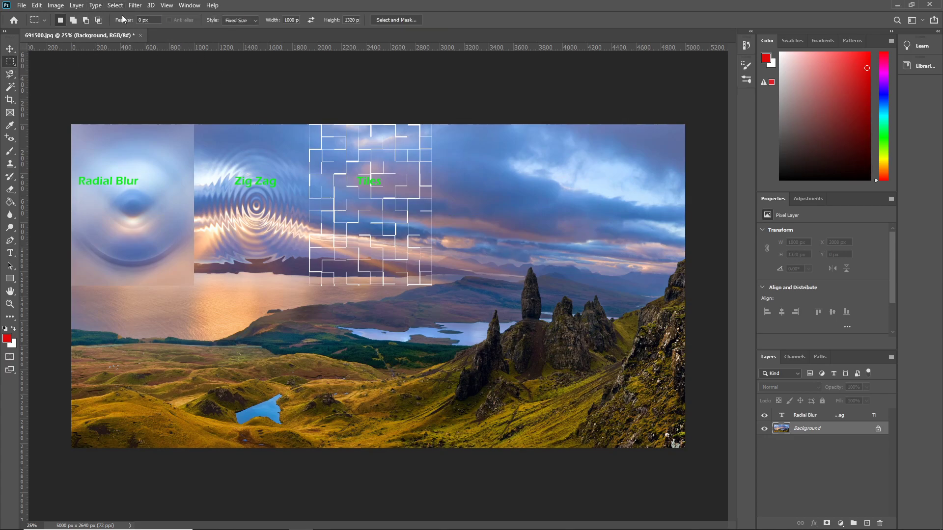
pyautogui.moveTo(540, 201); pyautogui.dragTo(443, 131)
pyautogui.click(135, 5)
pyautogui.moveTo(168, 185)
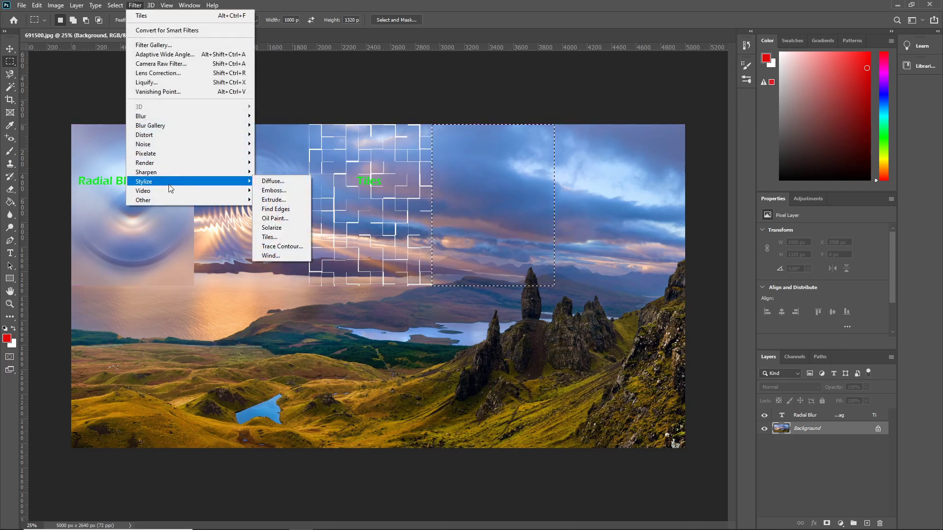
pyautogui.click(271, 228)
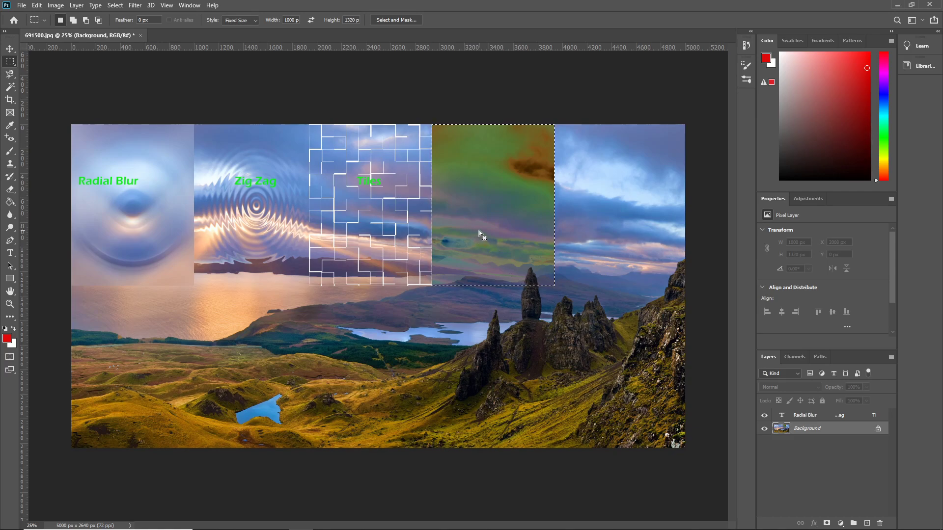
# Select a fixed-size 1000 × 1320 px block beside the solarized one, flush with the image's upper edge
pyautogui.click(536, 216)
pyautogui.moveTo(581, 268); pyautogui.dragTo(601, 179)
pyautogui.click(526, 192)
pyautogui.moveTo(526, 193); pyautogui.dragTo(544, 187)
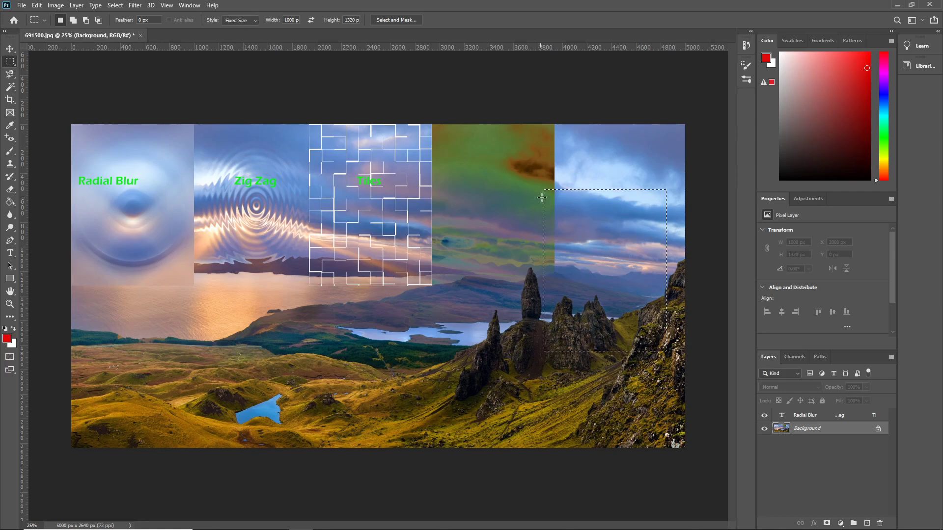
pyautogui.moveTo(625, 201); pyautogui.dragTo(638, 140)
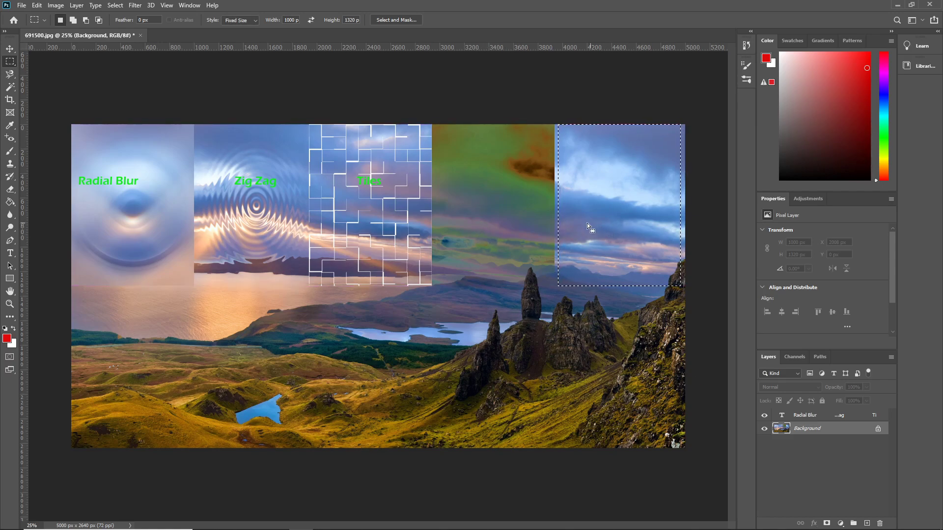
# Apply the Crystallize filter to the selected fifth block with a cell size of 31
pyautogui.click(135, 5)
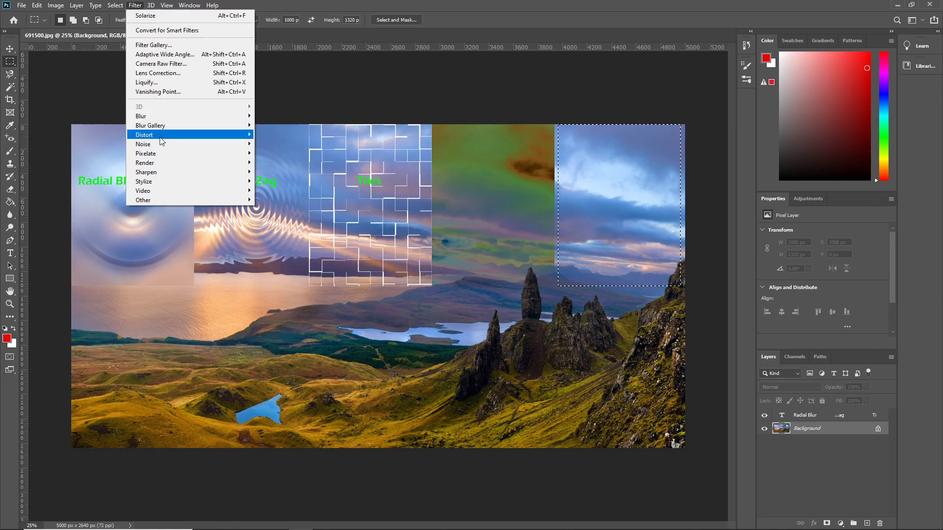
pyautogui.moveTo(163, 154)
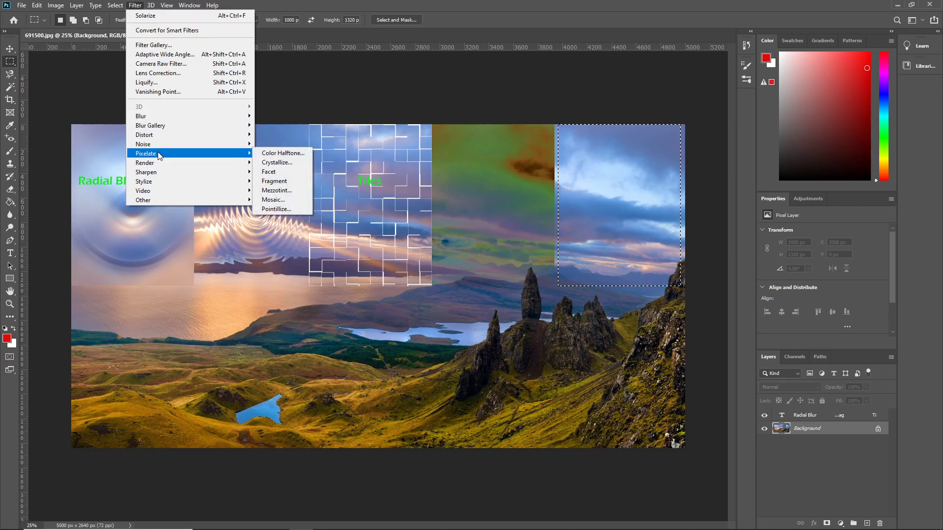
pyautogui.click(277, 163)
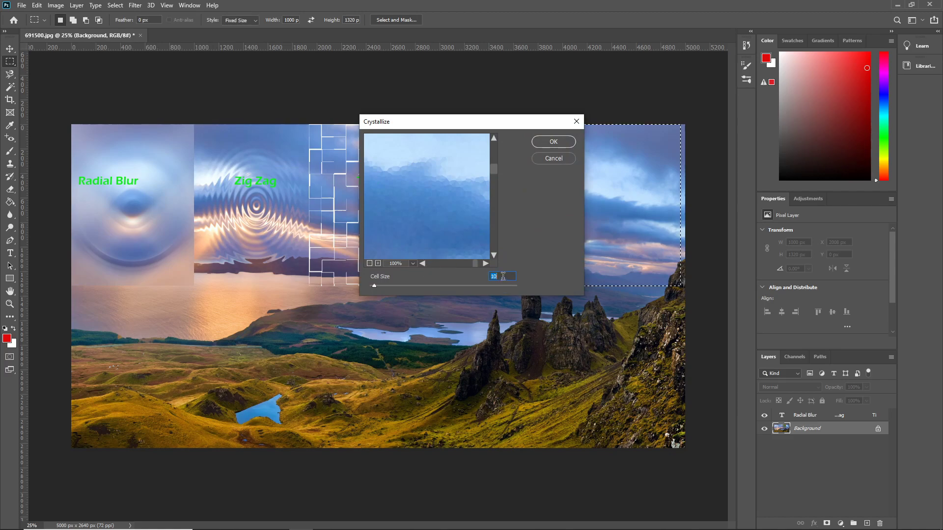
pyautogui.moveTo(371, 285)
pyautogui.mouseDown()
pyautogui.moveTo(411, 287)
pyautogui.moveTo(385, 287)
pyautogui.mouseUp()
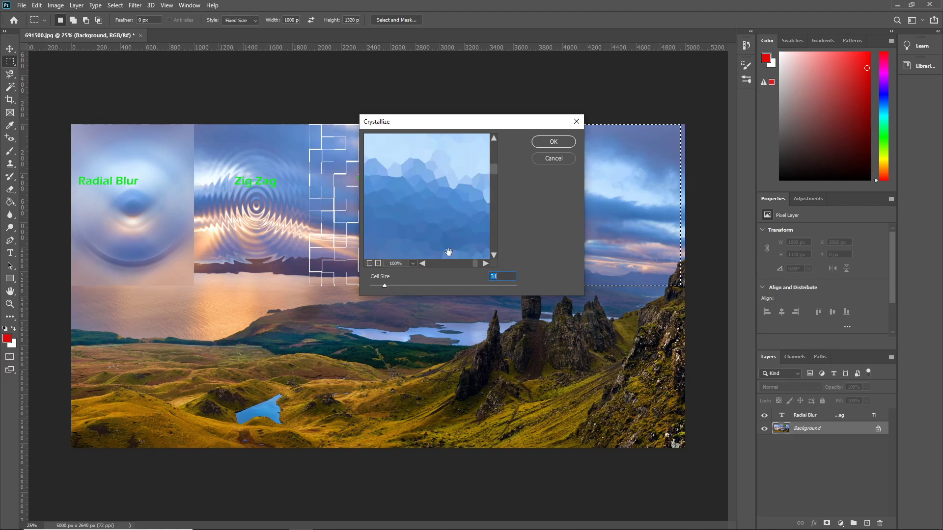
pyautogui.click(554, 142)
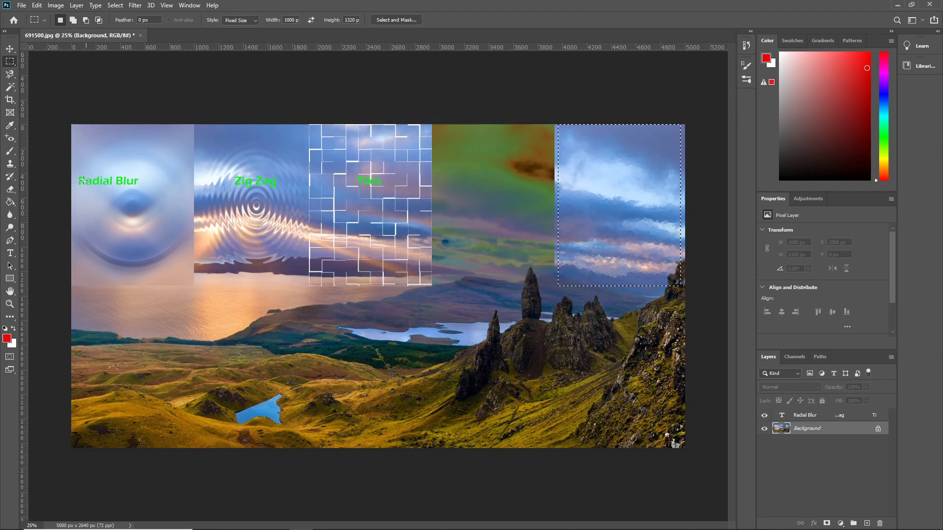
# Add the label "Solarize" over the fourth block in the existing text layer
pyautogui.click(803, 417)
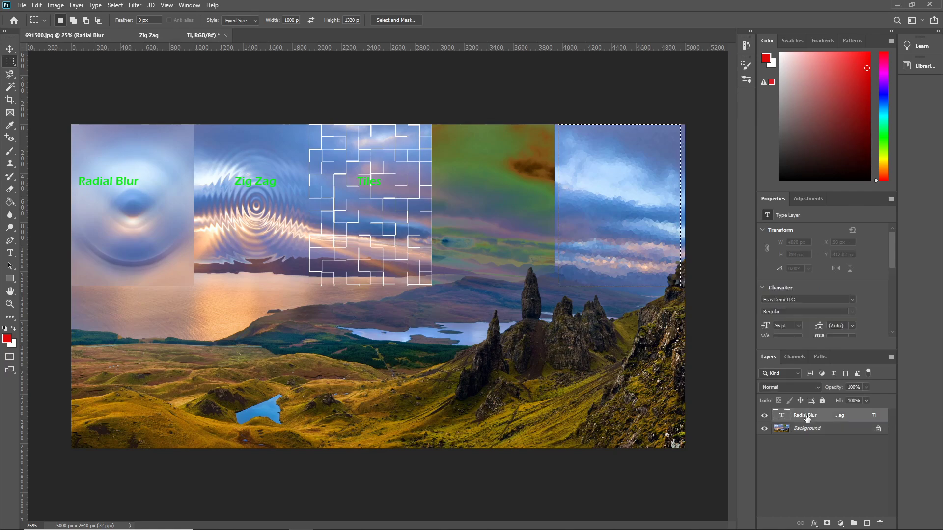
pyautogui.rightClick(9, 253)
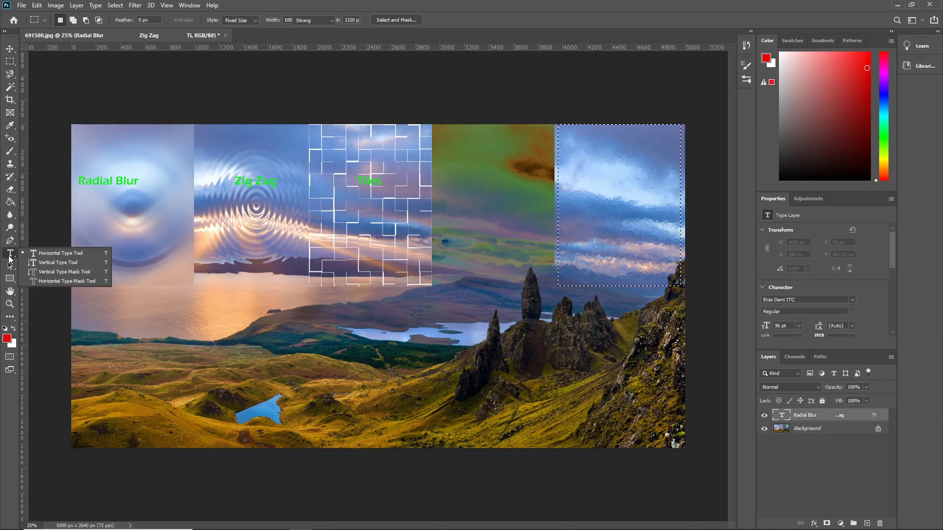
pyautogui.click(60, 254)
pyautogui.click(369, 178)
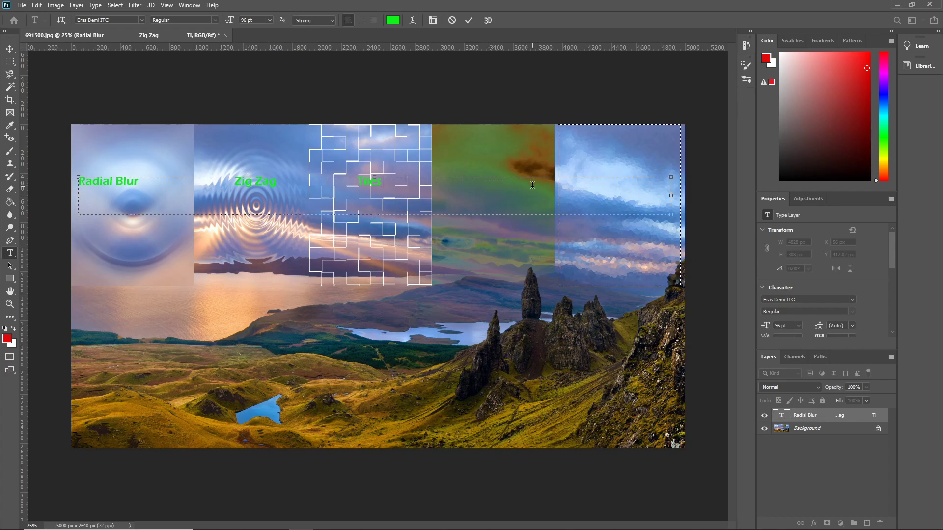
pyautogui.write('Sol arize')
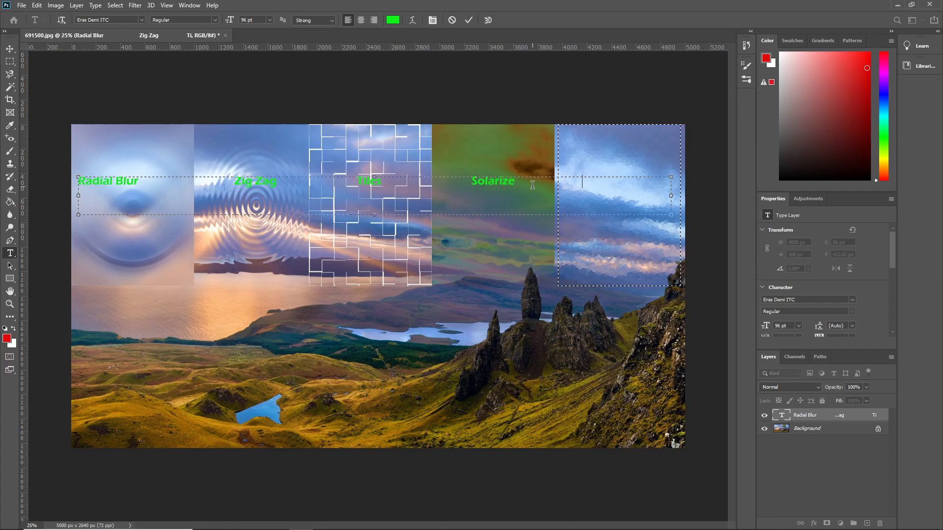
# Add the label "Crystalize" over the fifth block on the same text line and commit the text
pyautogui.write('Crystalize')
pyautogui.click(632, 190)
pyautogui.press('BackSpace')
pyautogui.press('Return')
pyautogui.press('BackSpace')
pyautogui.click(644, 139)
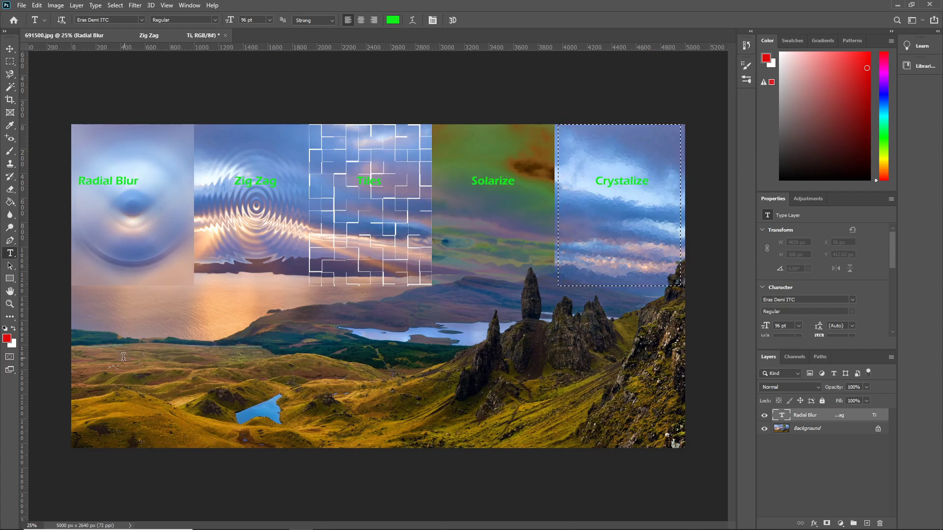
pyautogui.moveTo(79, 323); pyautogui.dragTo(670, 367)
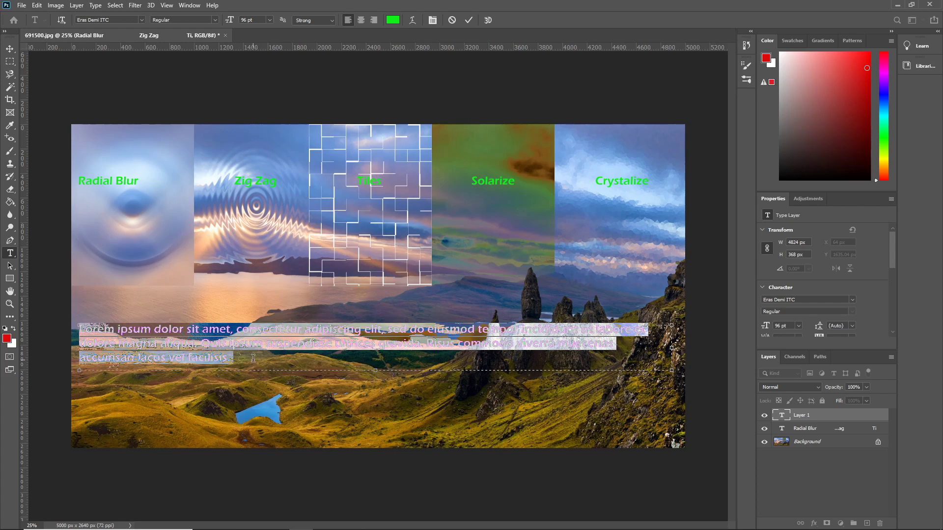
pyautogui.press('BackSpace')
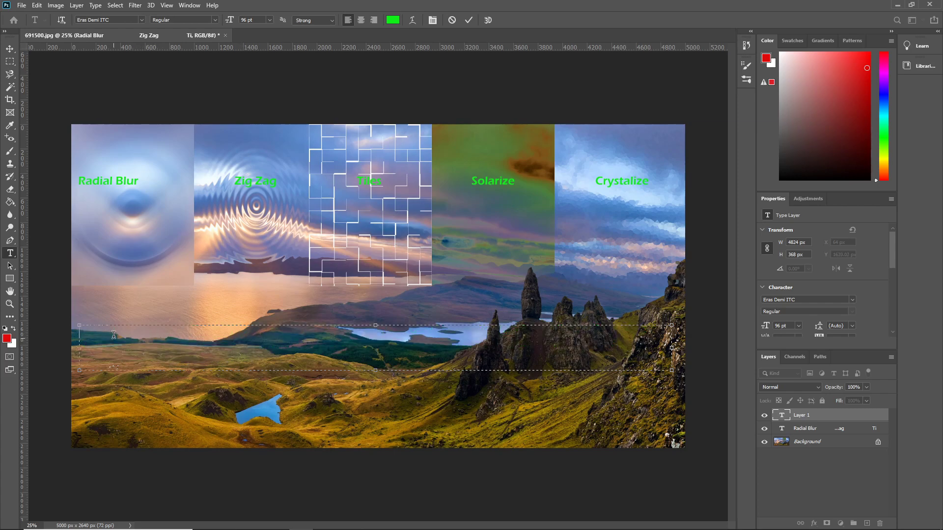
pyautogui.click(77, 178)
pyautogui.doubleClick(77, 180)
pyautogui.click(77, 181)
pyautogui.moveTo(77, 180); pyautogui.dragTo(108, 188)
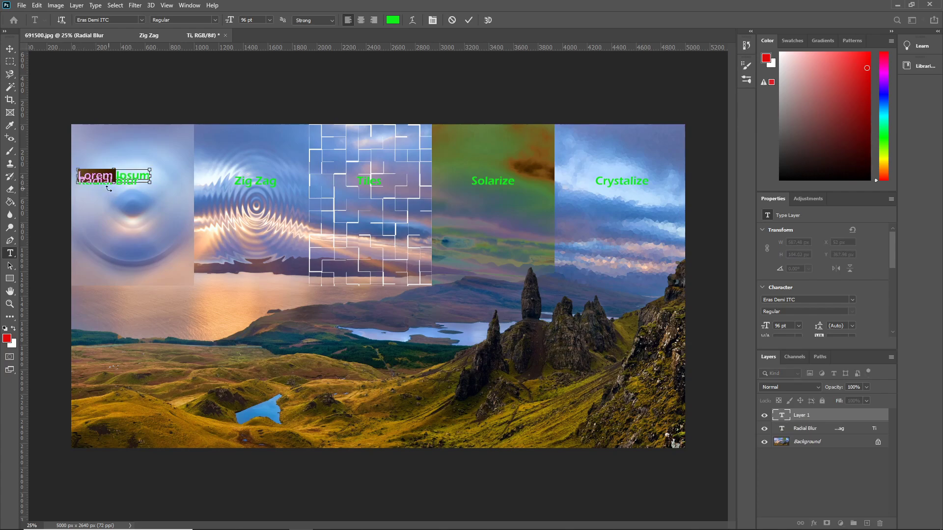
pyautogui.click(778, 417)
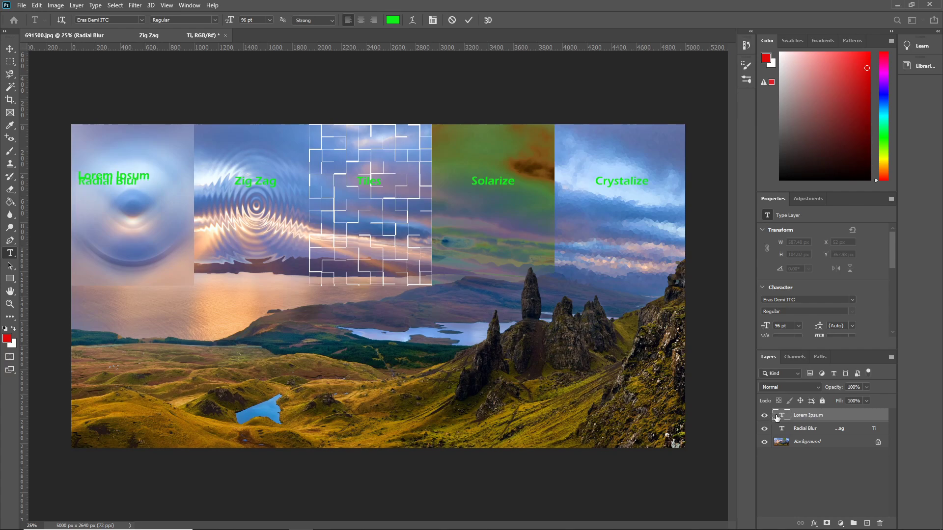
pyautogui.press('Delete')
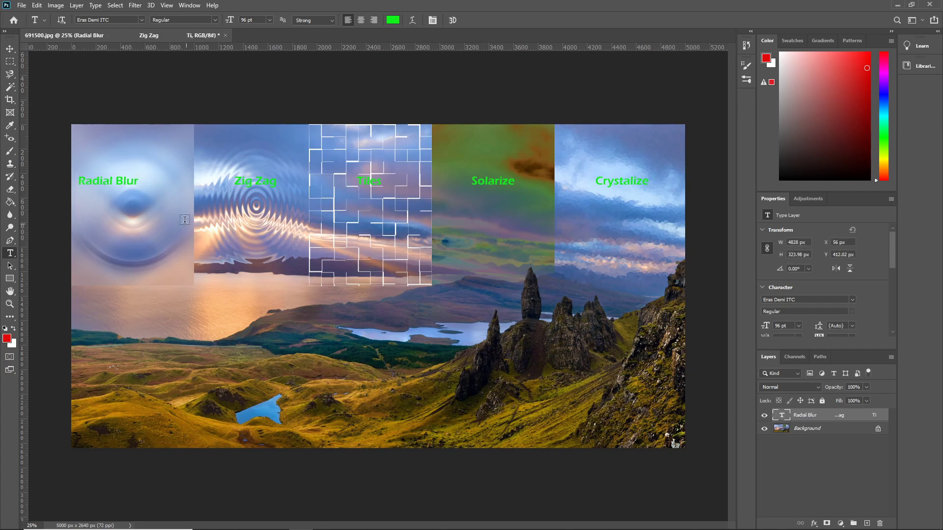
# Adjust the spacing between the labels in the existing text layer to position them better over their blocks, and commit the text
pyautogui.click(90, 180)
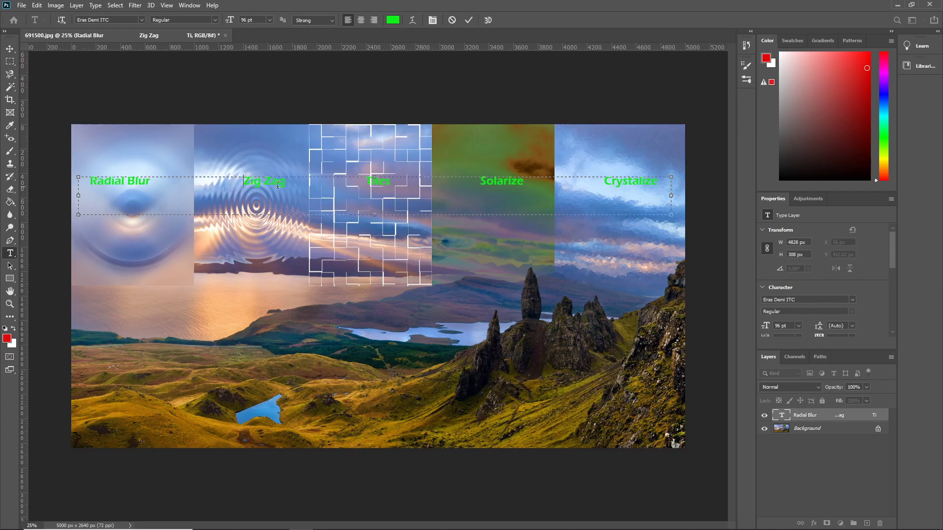
pyautogui.press('BackSpace')
pyautogui.press('BackSpace')
pyautogui.press('BackSpace')
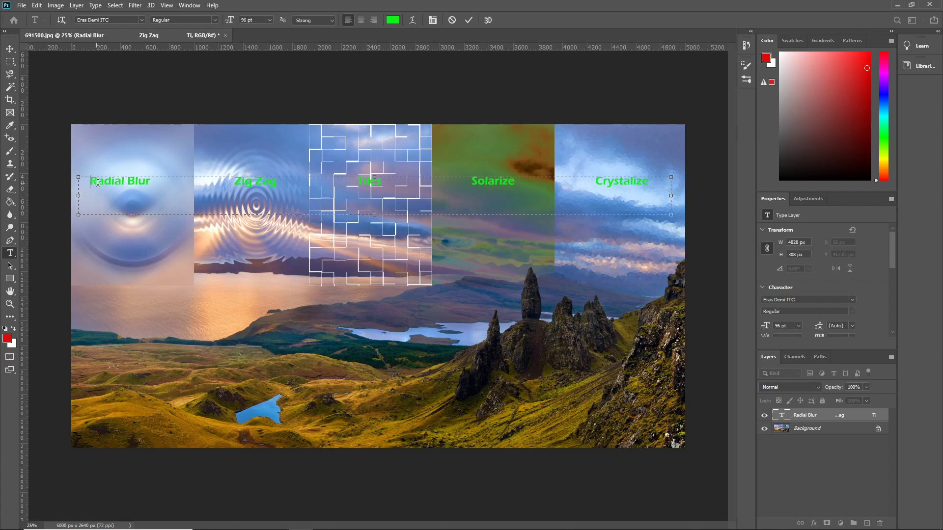
pyautogui.click(240, 182)
pyautogui.press('BackSpace')
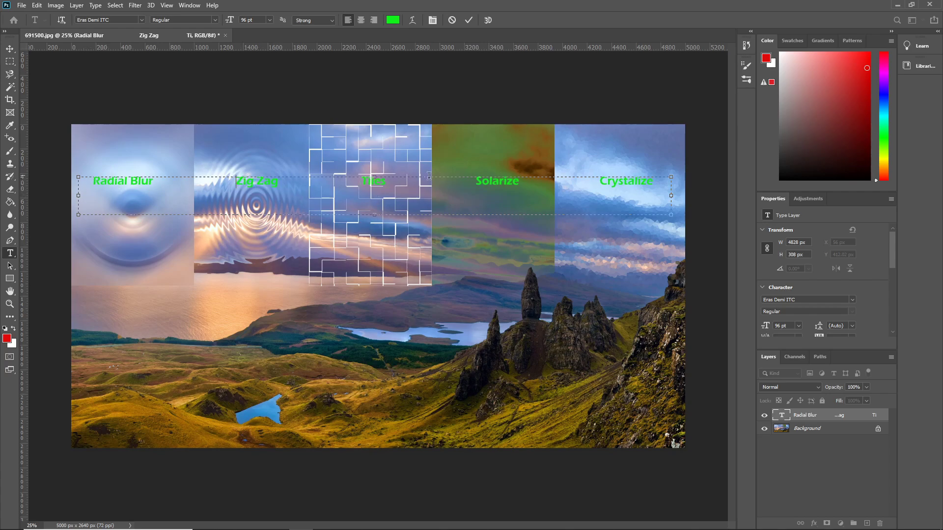
pyautogui.press('BackSpace')
pyautogui.click(597, 184)
pyautogui.press('BackSpace')
pyautogui.click(431, 354)
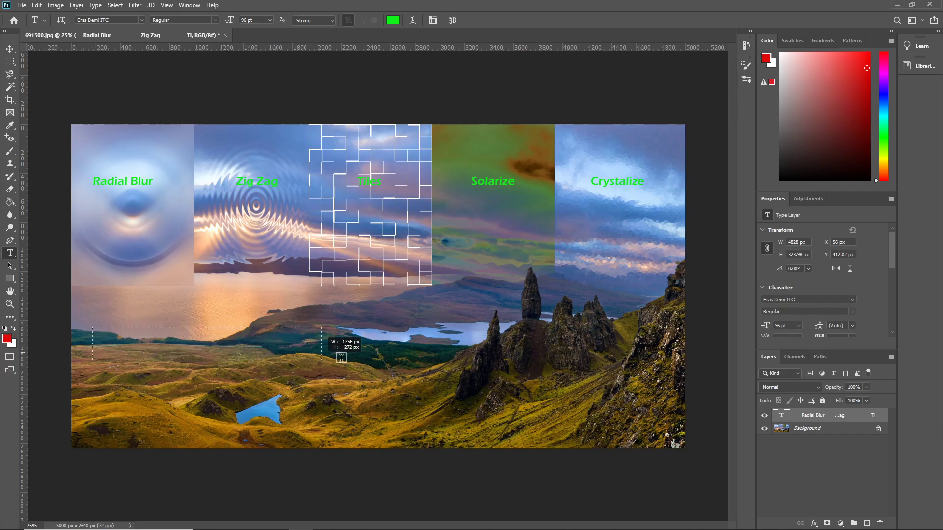
# Draw a text box about 4680 × 408 px across the lower row, clear its placeholder text, reduce its height slightly and widen it at both ends
pyautogui.moveTo(93, 326); pyautogui.dragTo(666, 377)
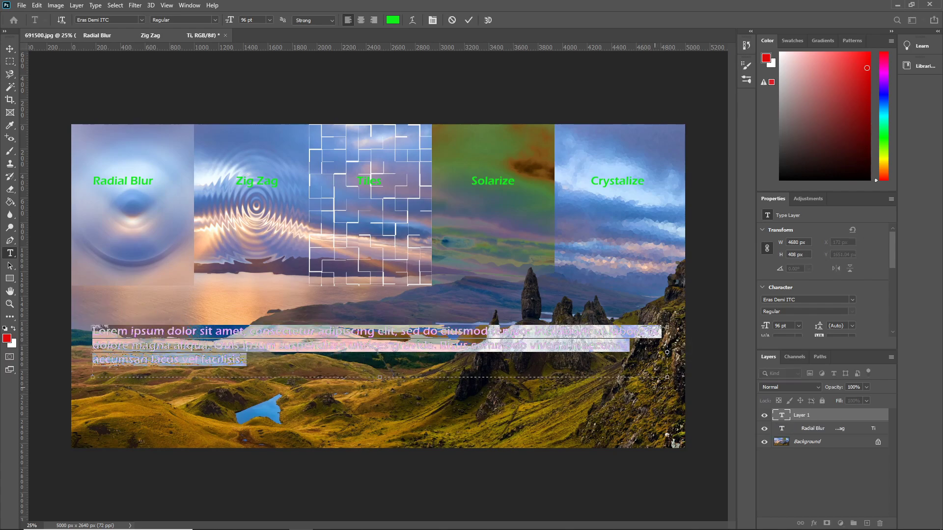
pyautogui.press('BackSpace')
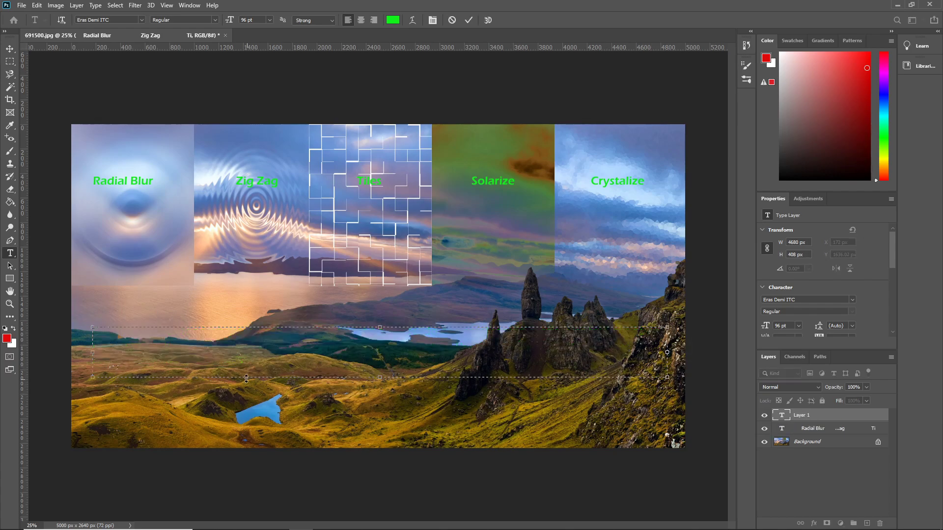
pyautogui.moveTo(211, 377); pyautogui.dragTo(211, 368)
pyautogui.moveTo(91, 349); pyautogui.dragTo(76, 350)
pyautogui.moveTo(667, 348); pyautogui.dragTo(680, 348)
# Select a fixed-size 1000 × 1320 px block on the Background layer in the image's lower-left corner, directly below the Radial Blur block
pyautogui.click(804, 442)
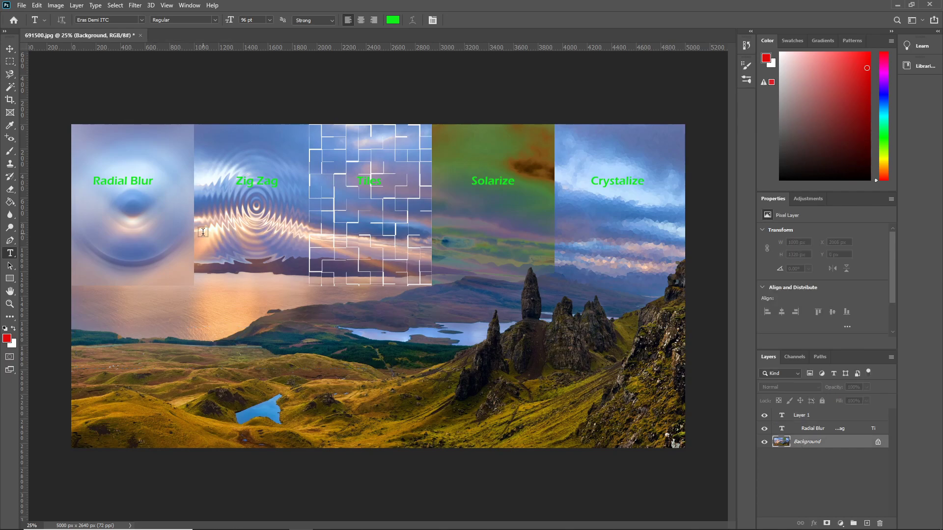
pyautogui.click(9, 61)
pyautogui.moveTo(121, 311); pyautogui.dragTo(81, 327)
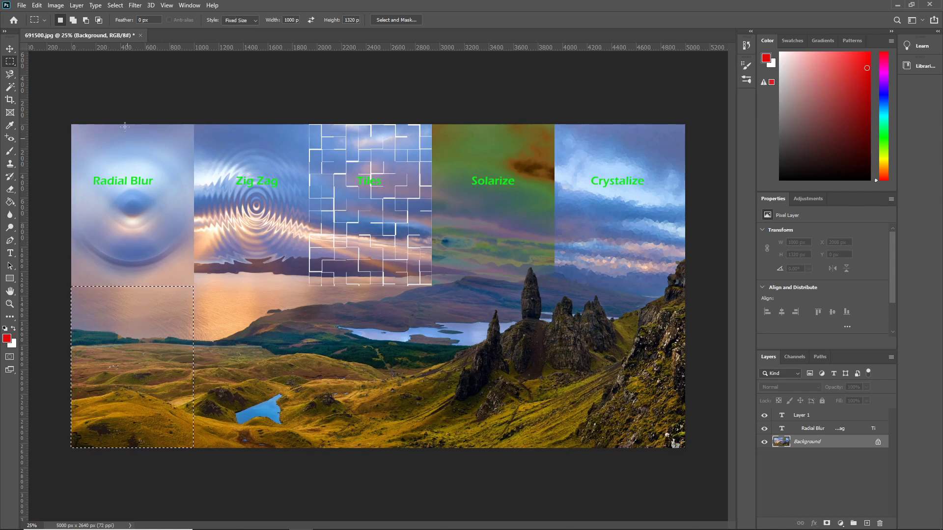
# Apply the Mosaic filter to the selected block with a cell size of 35
pyautogui.click(135, 5)
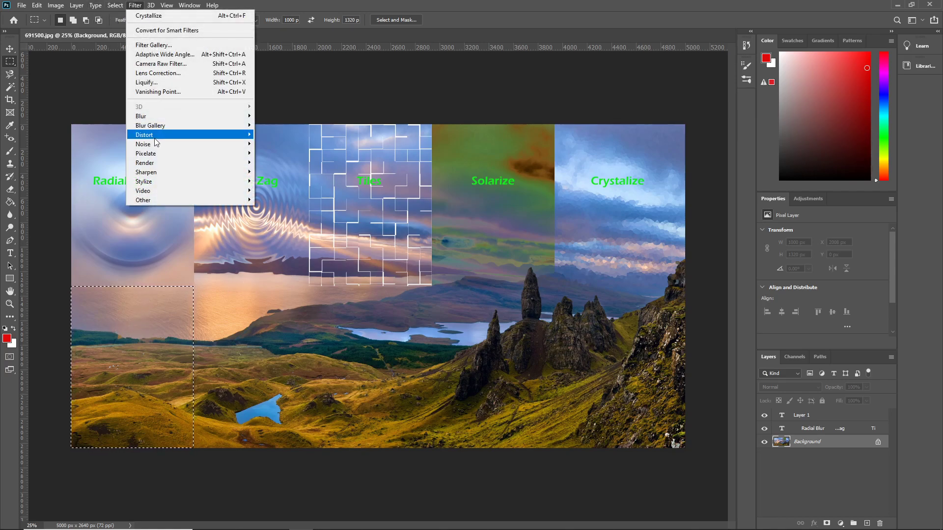
pyautogui.moveTo(161, 156)
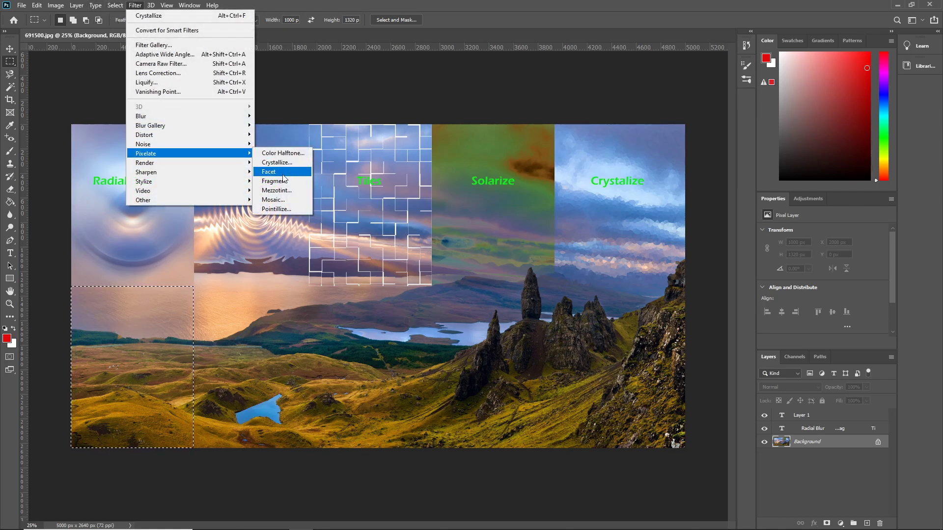
pyautogui.click(275, 201)
pyautogui.moveTo(400, 266)
pyautogui.mouseDown()
pyautogui.moveTo(434, 263)
pyautogui.moveTo(399, 265)
pyautogui.moveTo(423, 263)
pyautogui.moveTo(412, 267)
pyautogui.mouseUp()
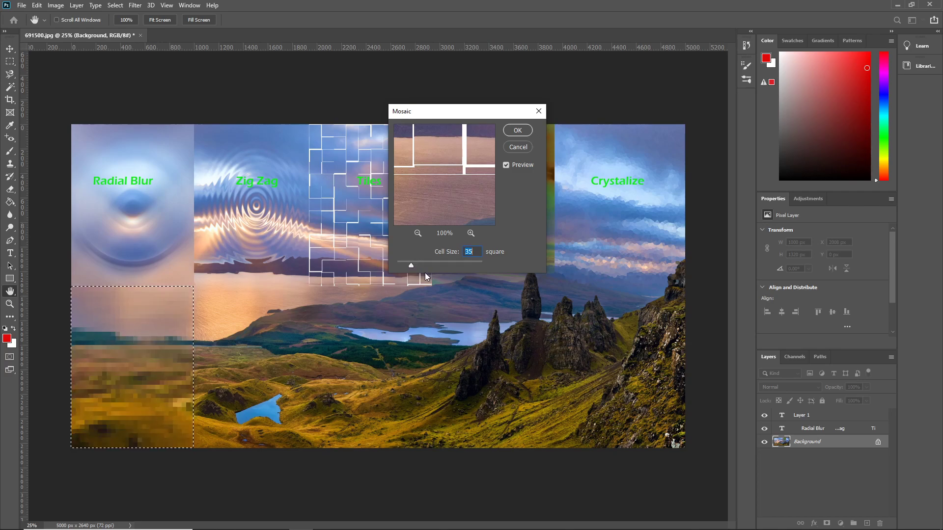
pyautogui.click(517, 130)
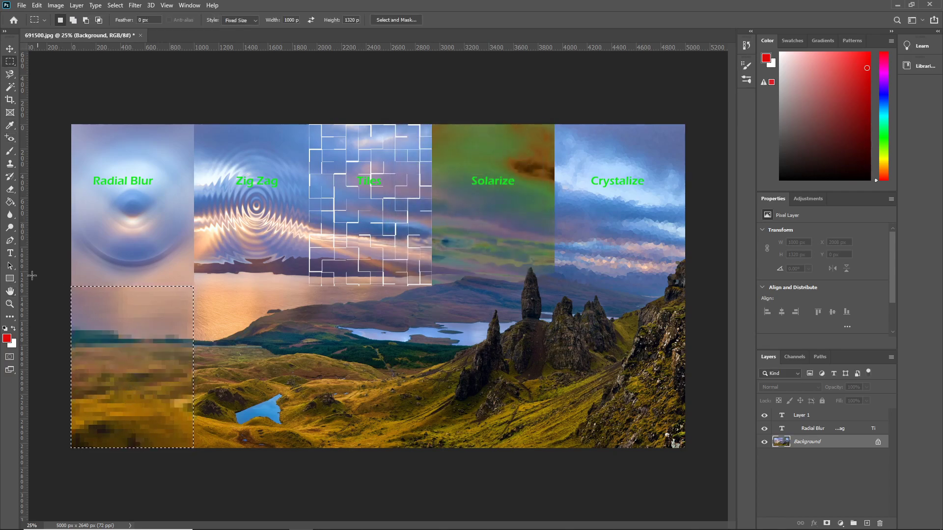
# Select the 1000 × 1320 px block beside the mosaic one, directly below the Zig Zag block
pyautogui.moveTo(262, 331); pyautogui.dragTo(214, 336)
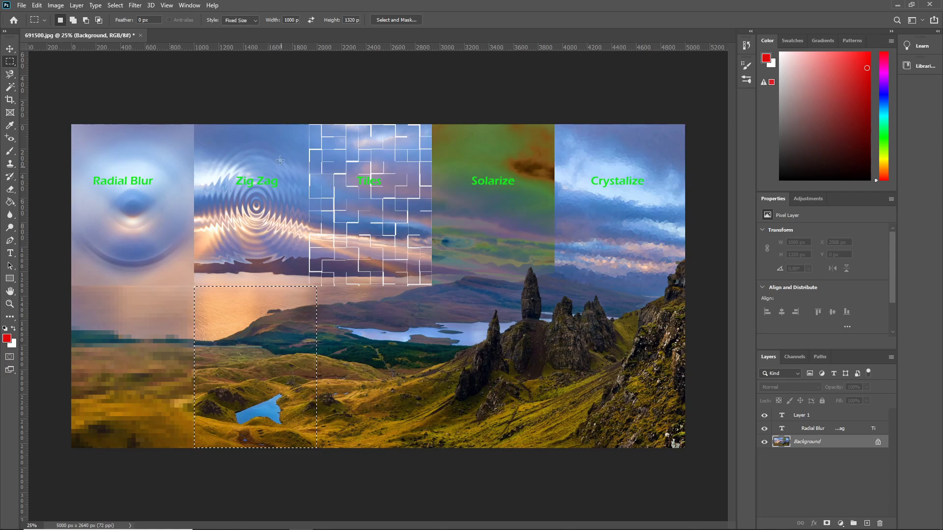
pyautogui.click(135, 6)
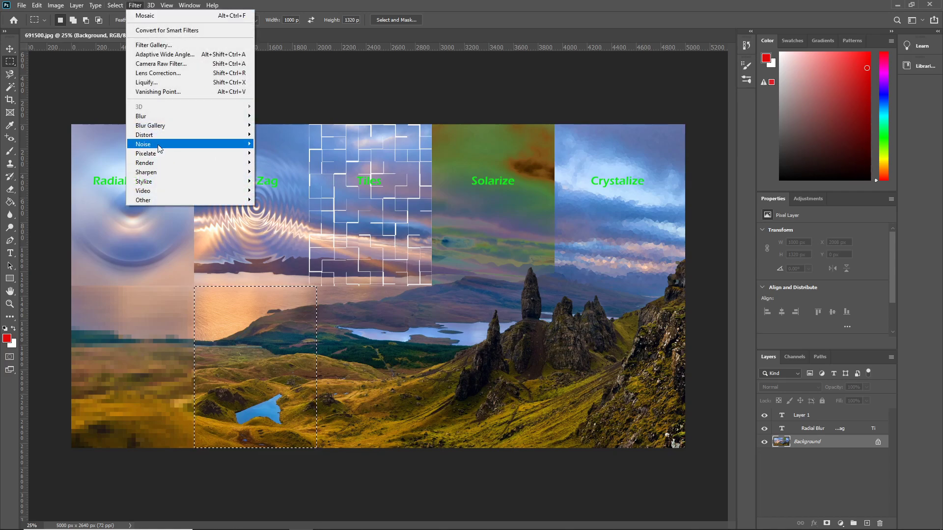
pyautogui.moveTo(167, 127)
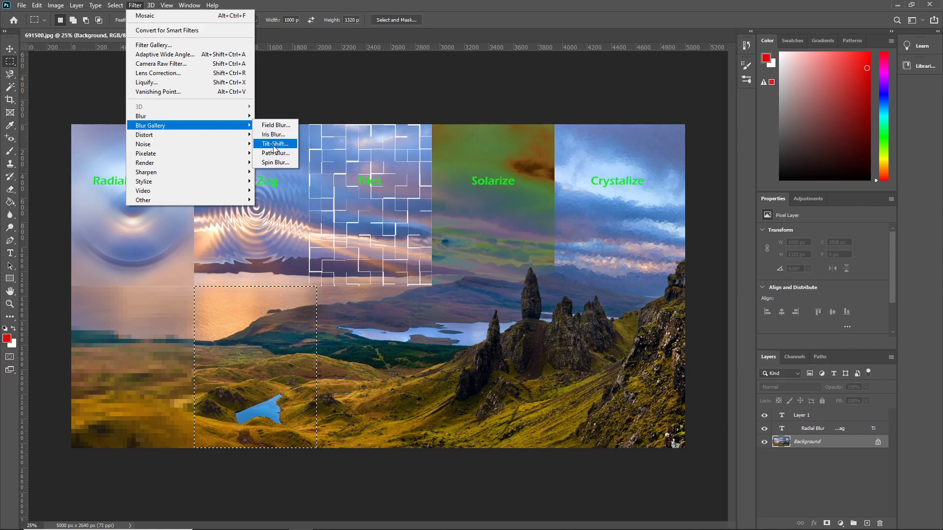
pyautogui.click(274, 135)
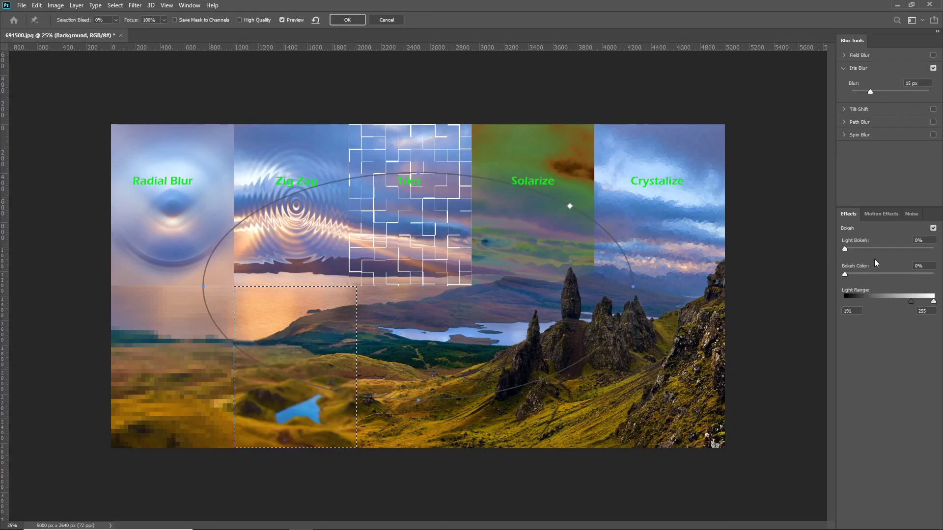
pyautogui.moveTo(845, 247)
pyautogui.mouseDown()
pyautogui.moveTo(870, 247)
pyautogui.moveTo(850, 247)
pyautogui.mouseUp()
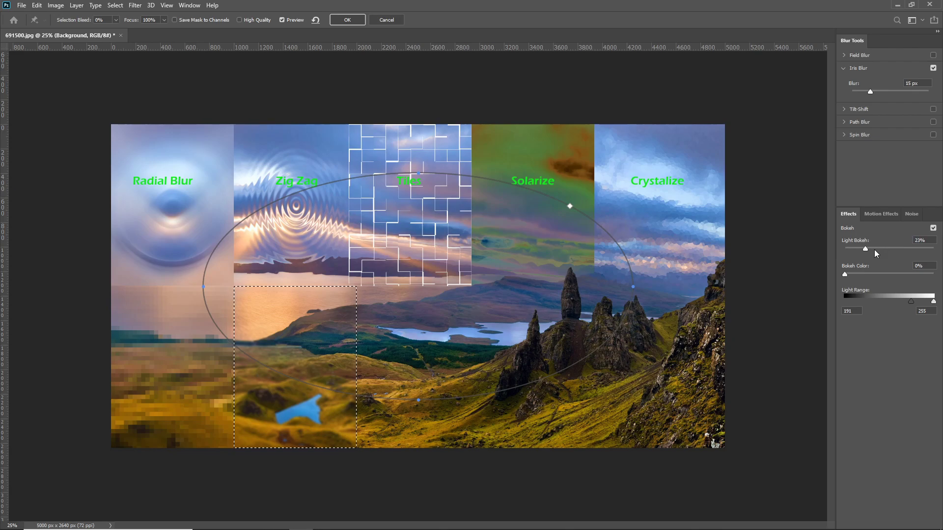
pyautogui.moveTo(845, 274); pyautogui.dragTo(866, 272)
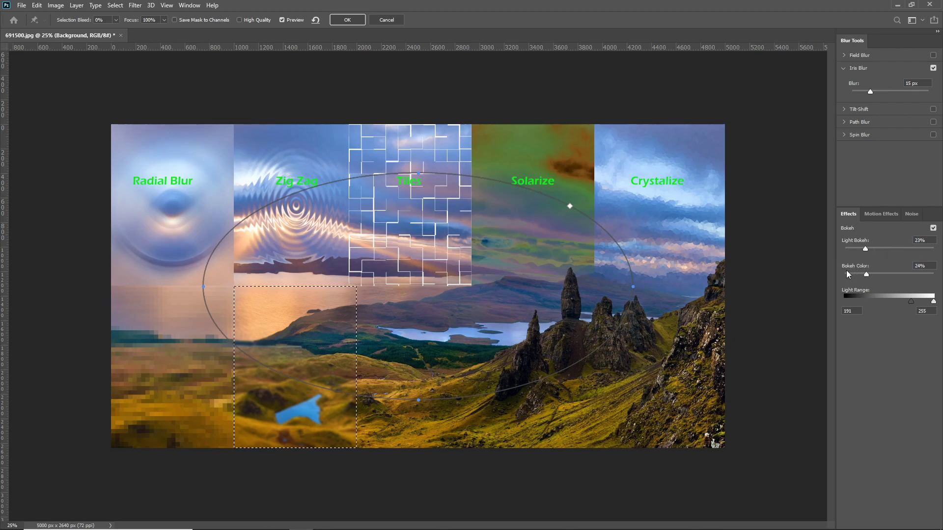
pyautogui.moveTo(867, 273); pyautogui.dragTo(887, 271)
pyautogui.click(878, 215)
pyautogui.click(907, 217)
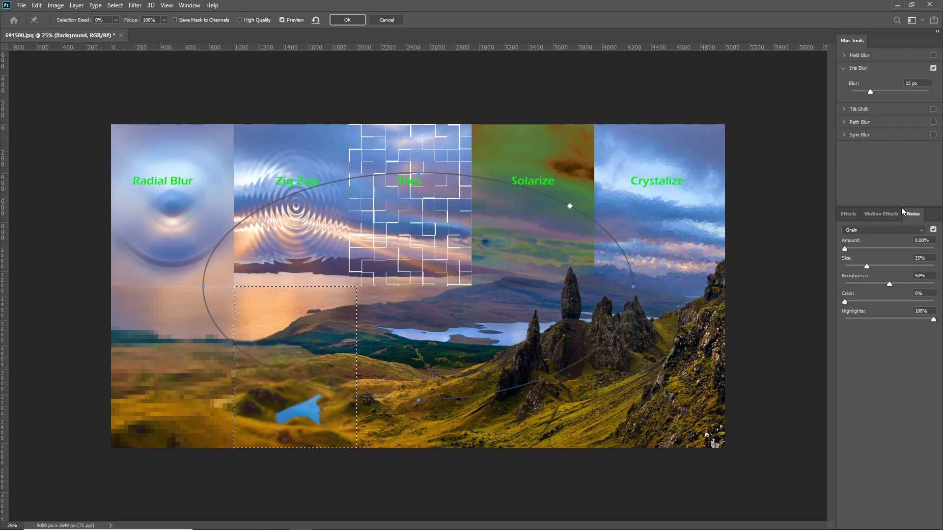
pyautogui.press('Escape')
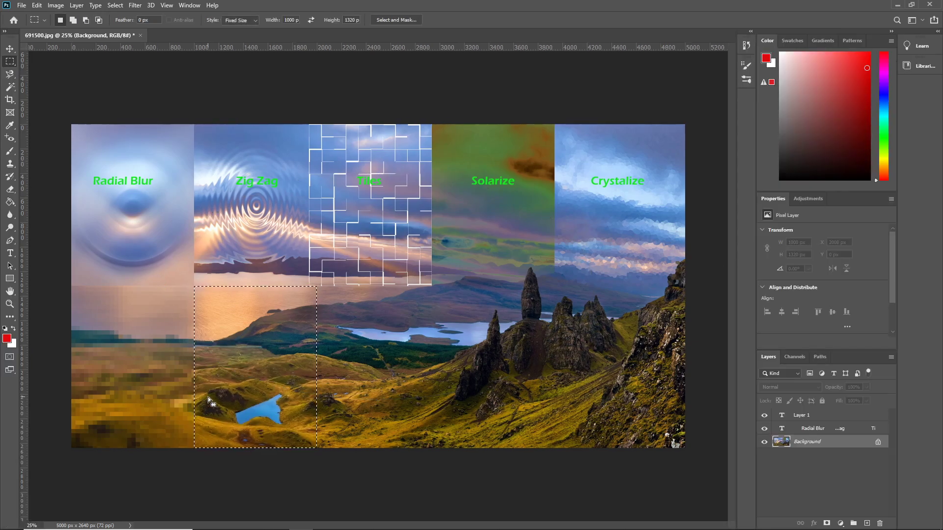
# Apply the Dust & Scratches filter to the selected block with a radius of 98 pixels and a threshold of 38 levels
pyautogui.click(134, 5)
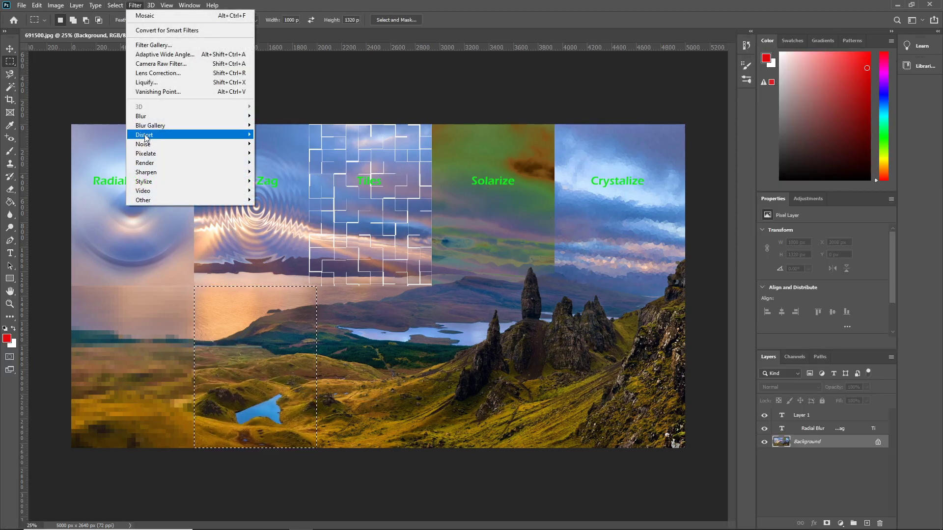
pyautogui.moveTo(150, 192)
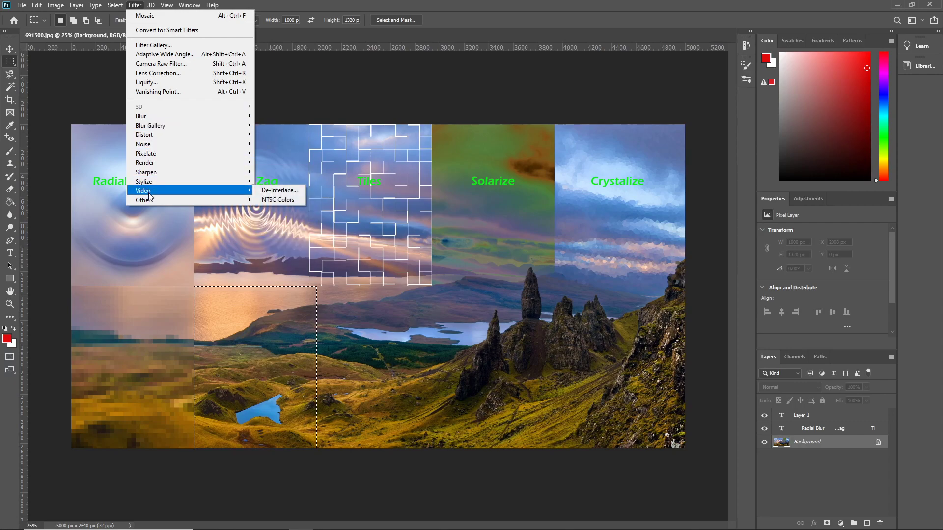
pyautogui.moveTo(165, 171)
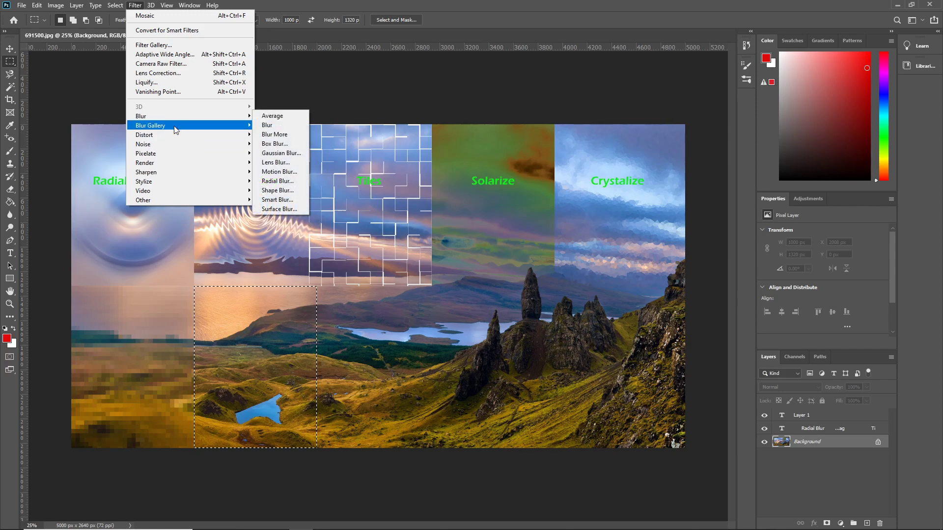
pyautogui.moveTo(216, 117)
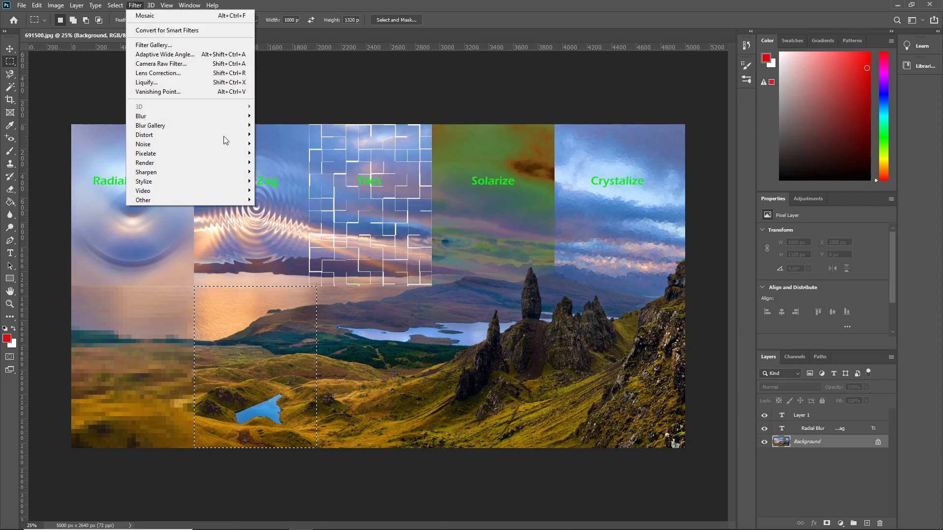
pyautogui.moveTo(206, 145)
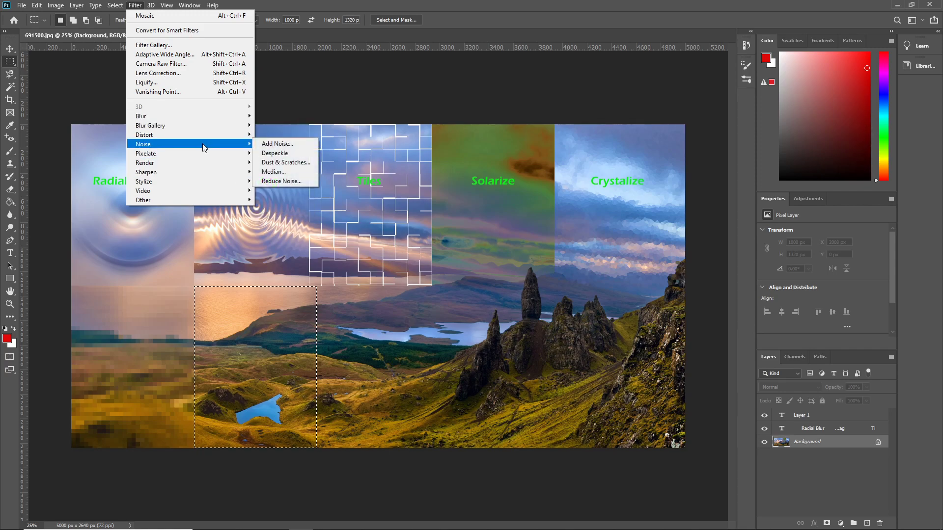
pyautogui.click(285, 163)
pyautogui.moveTo(404, 256); pyautogui.dragTo(466, 283)
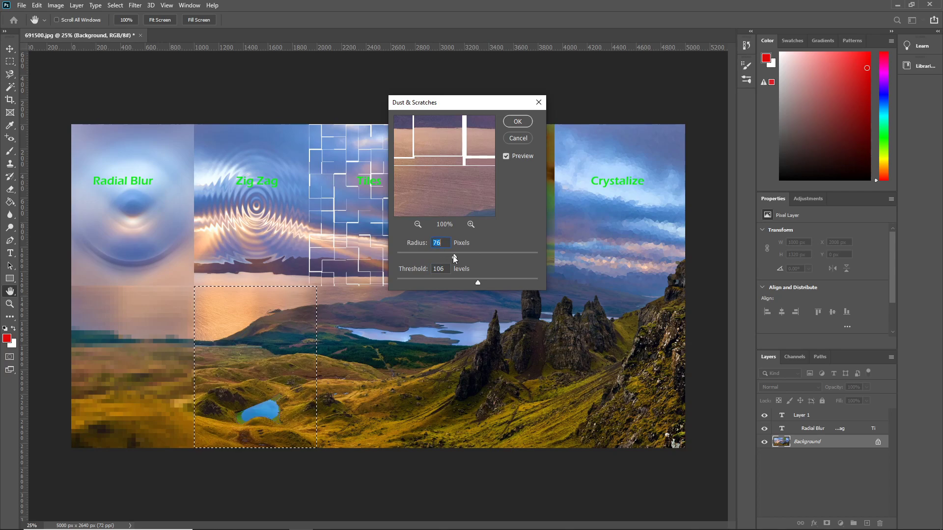
pyautogui.moveTo(478, 283); pyautogui.dragTo(426, 283)
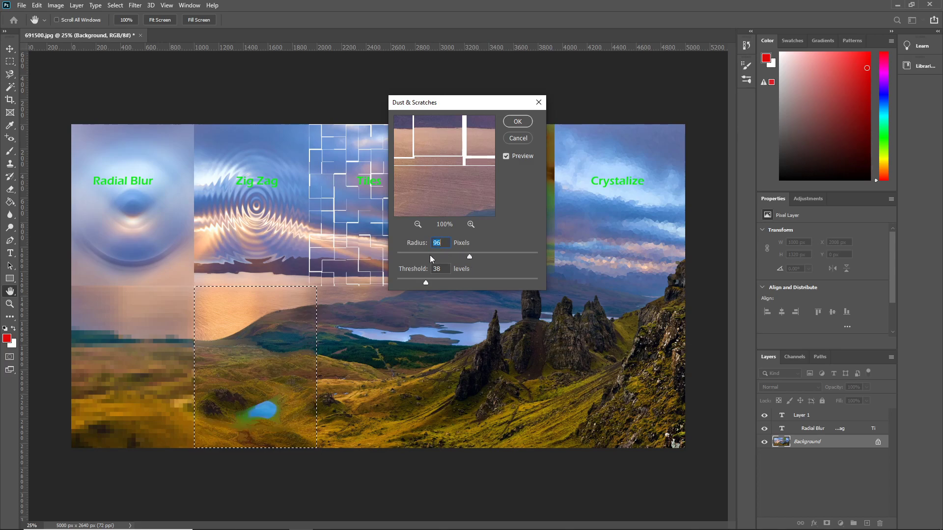
pyautogui.moveTo(499, 256); pyautogui.dragTo(458, 254)
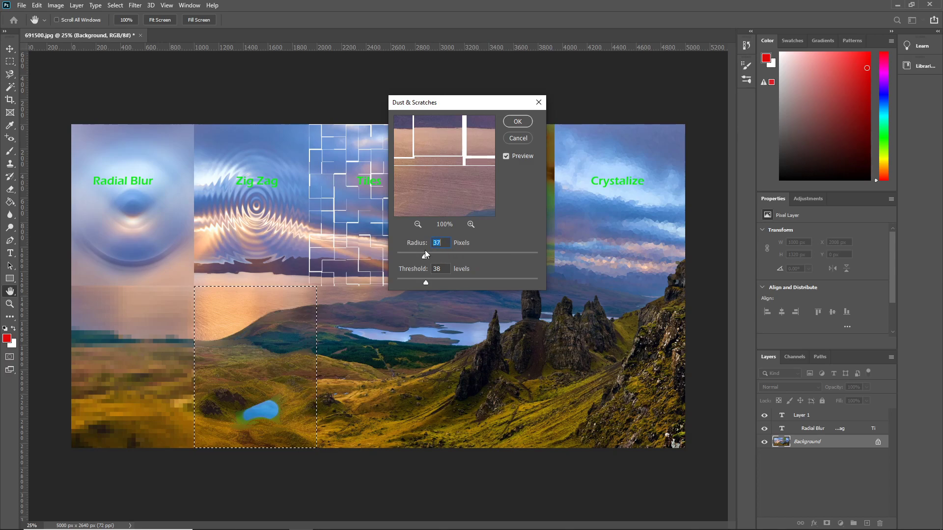
pyautogui.moveTo(424, 257); pyautogui.dragTo(471, 255)
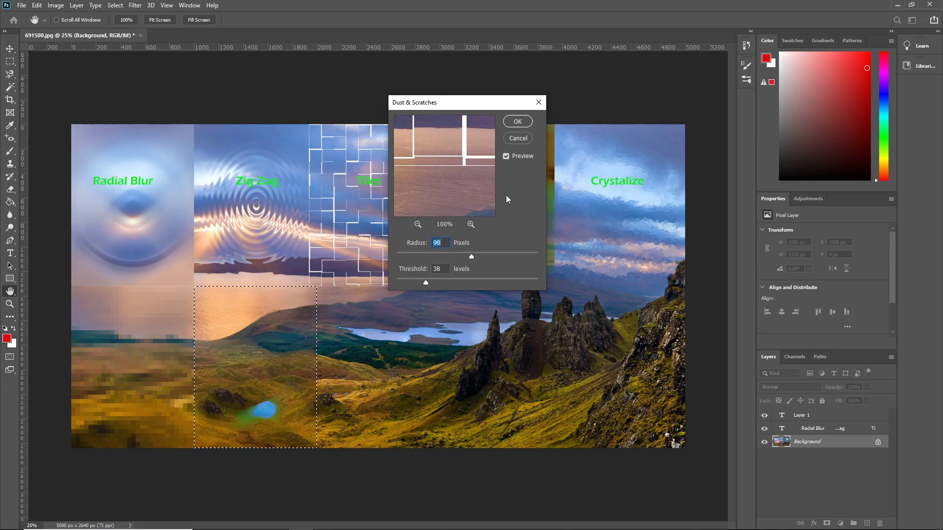
pyautogui.click(522, 122)
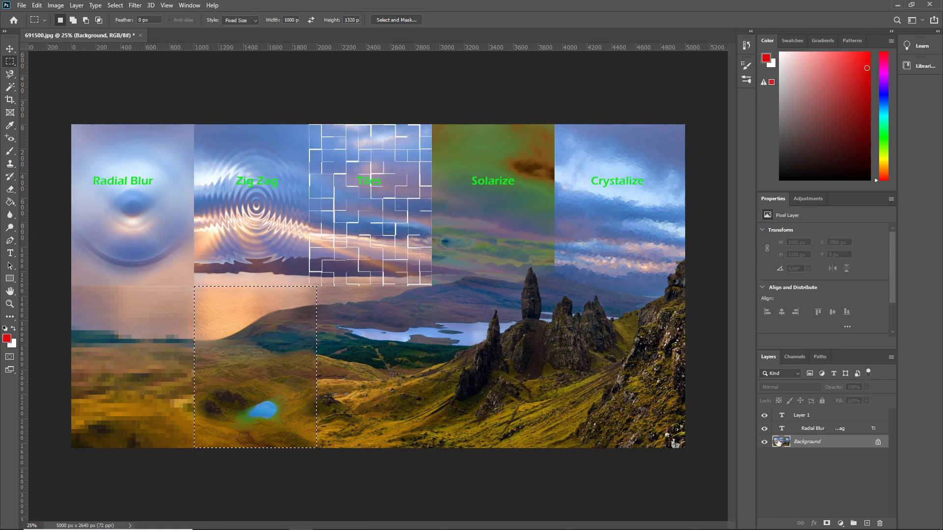
pyautogui.click(799, 429)
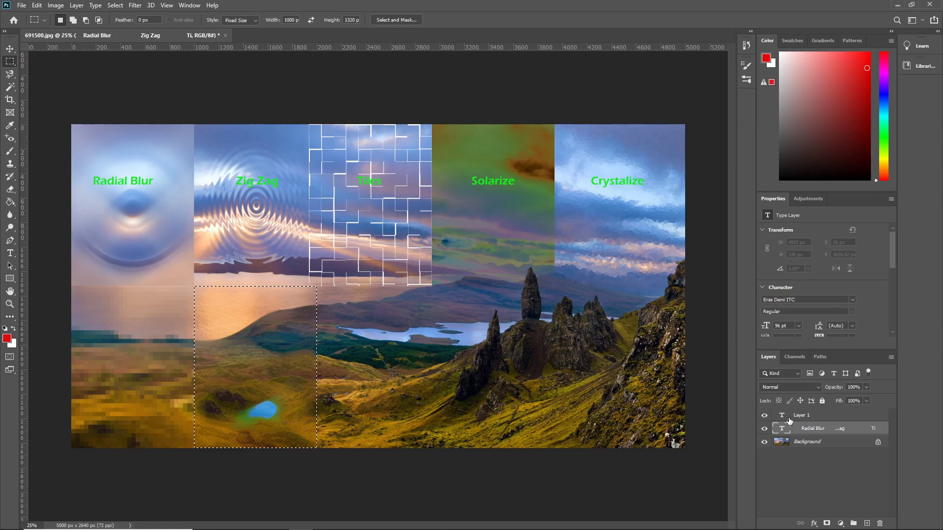
pyautogui.click(790, 416)
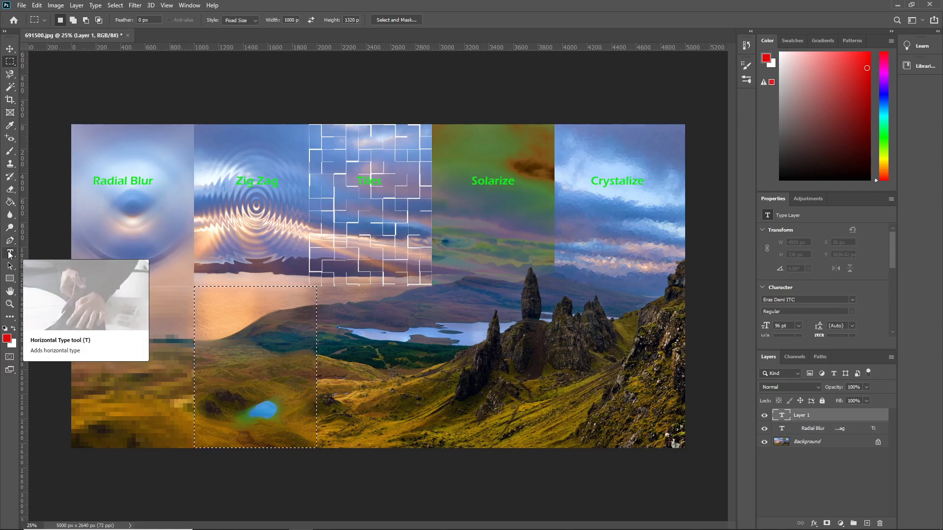
pyautogui.click(135, 6)
pyautogui.moveTo(151, 155)
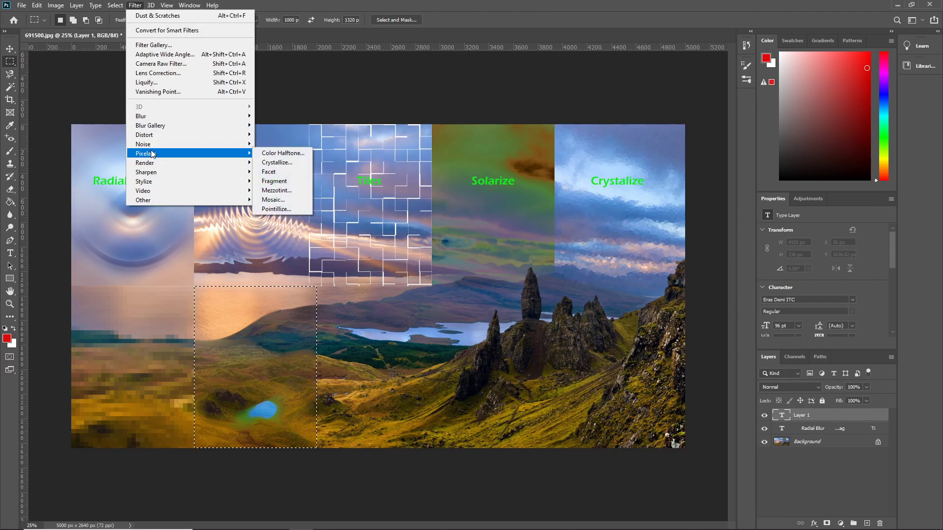
pyautogui.moveTo(155, 183)
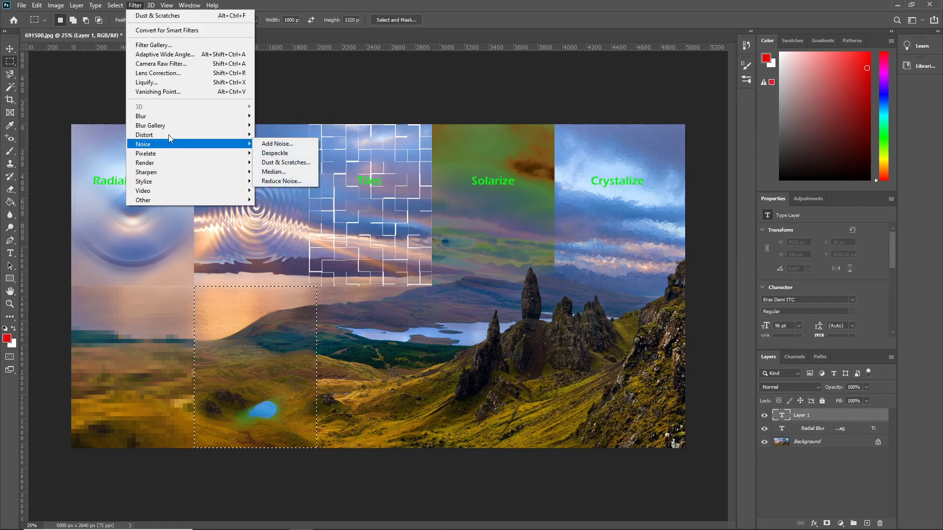
pyautogui.moveTo(172, 128)
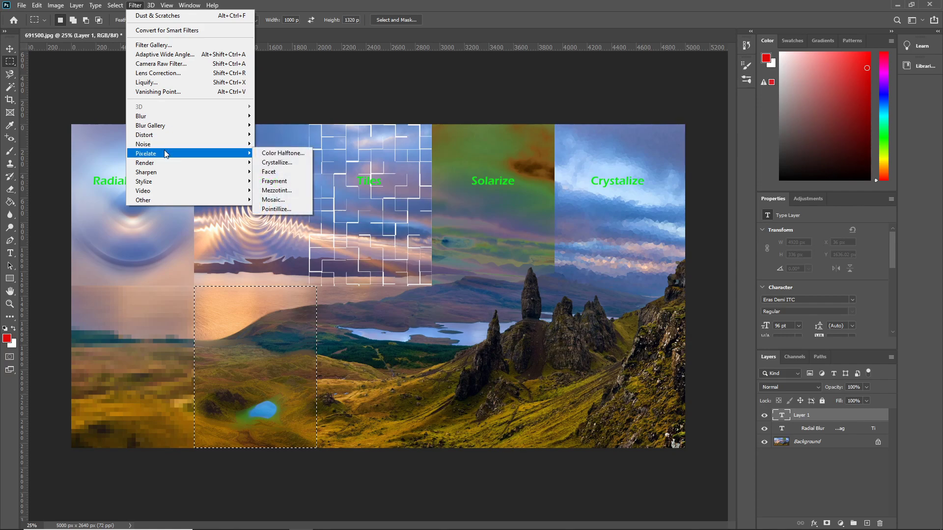
pyautogui.click(241, 366)
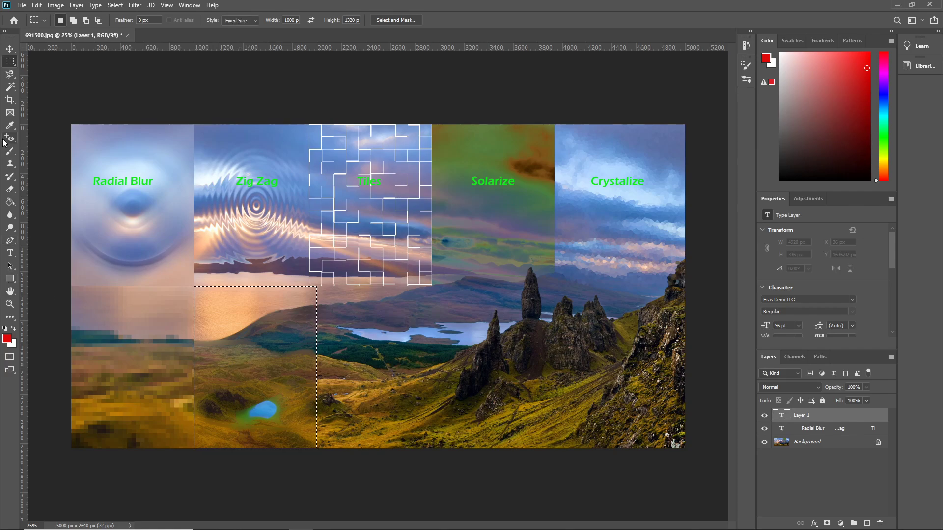
pyautogui.click(10, 253)
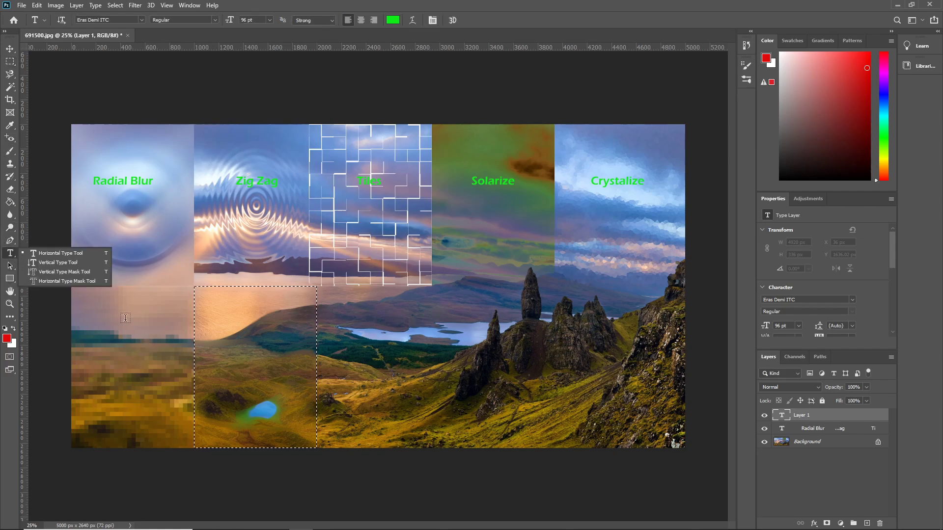
pyautogui.click(65, 252)
pyautogui.click(147, 345)
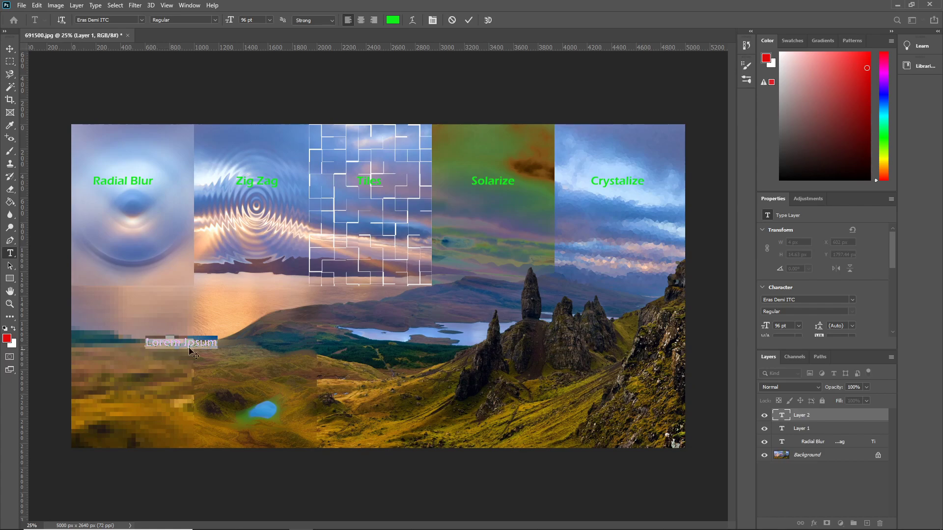
pyautogui.press('Delete')
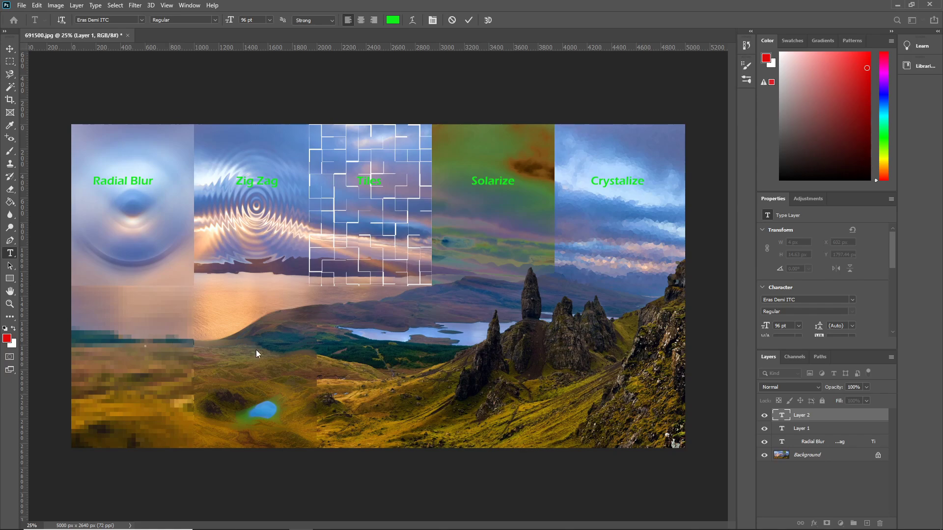
pyautogui.click(786, 418)
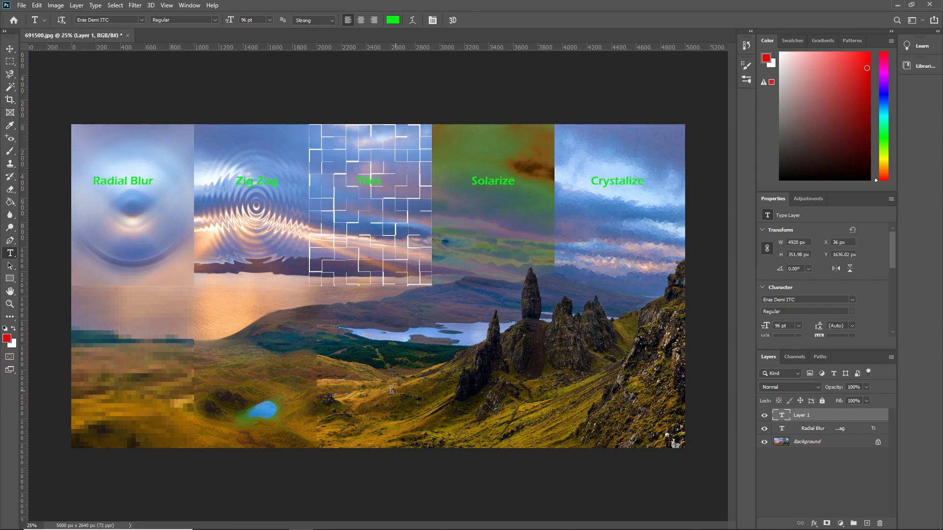
pyautogui.click(158, 352)
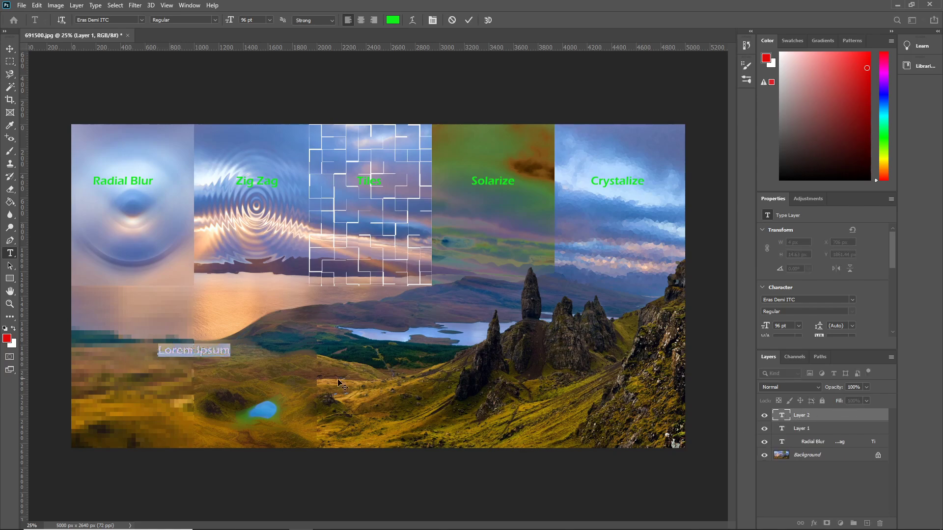
pyautogui.click(786, 418)
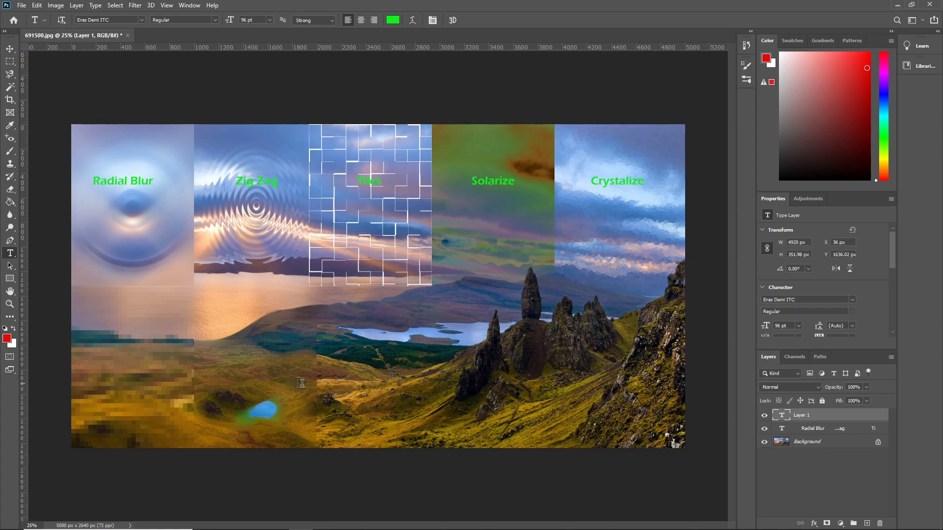
pyautogui.click(131, 360)
pyautogui.click(783, 417)
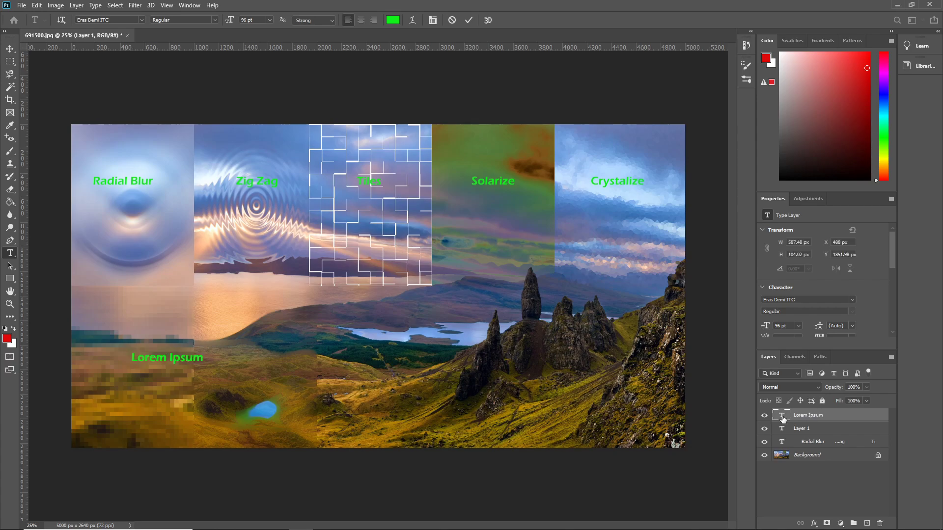
pyautogui.click(114, 319)
pyautogui.press('BackSpace')
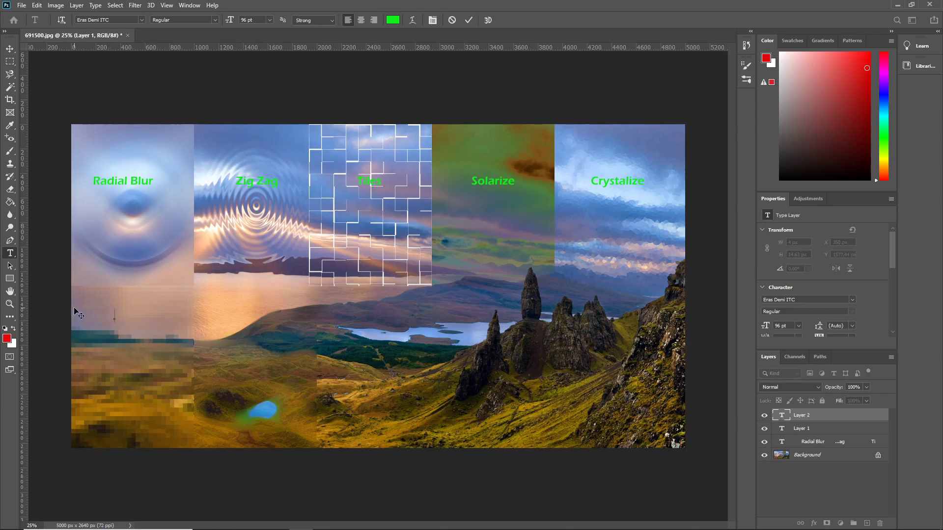
pyautogui.moveTo(309, 362); pyautogui.dragTo(292, 357)
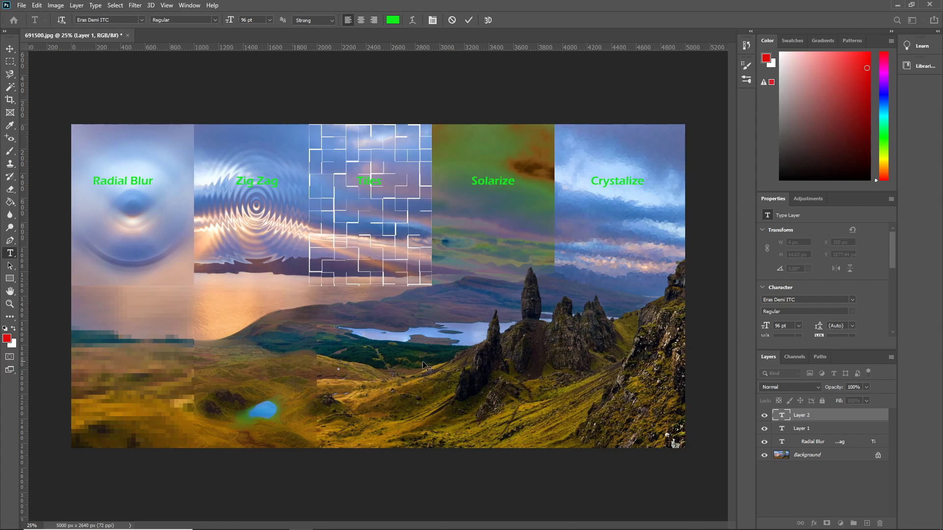
pyautogui.click(796, 417)
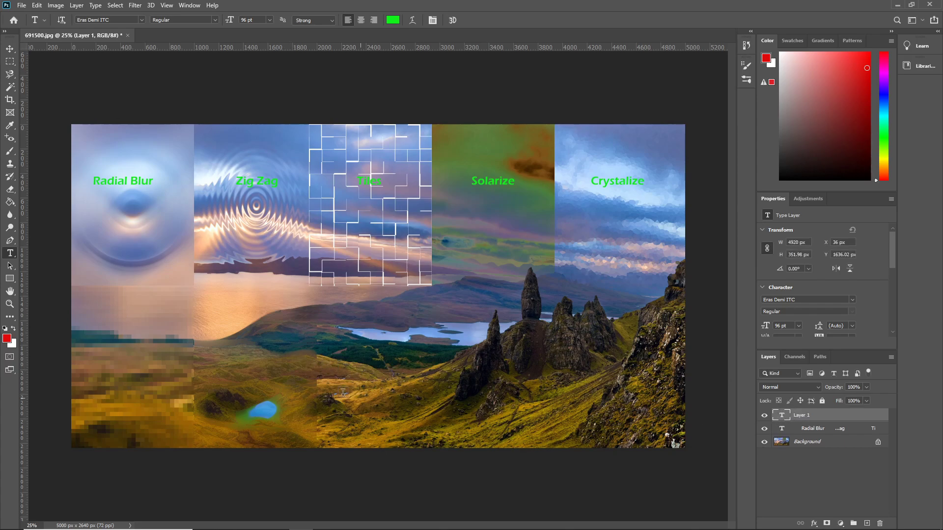
# Create a horizontal text box about 4848 × 220 px across the lower row of blocks and clear its placeholder text
pyautogui.moveTo(89, 326); pyautogui.dragTo(678, 354)
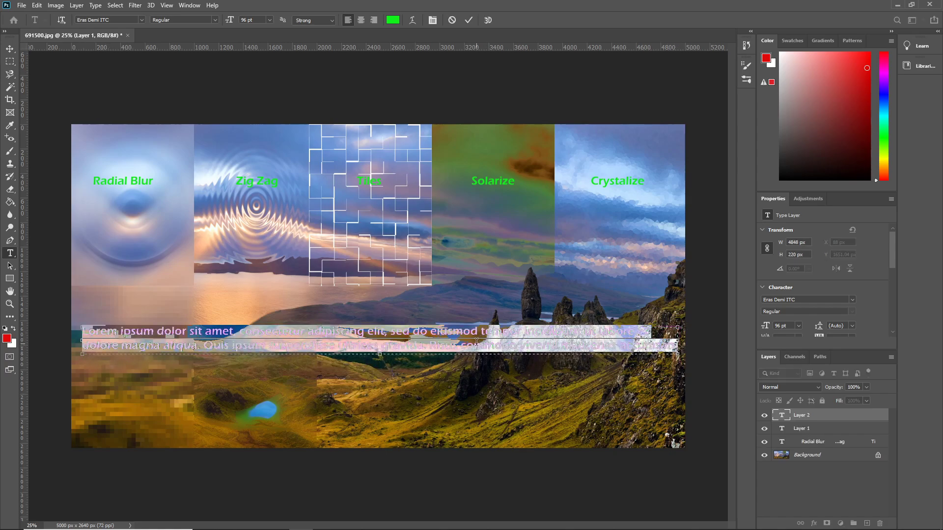
pyautogui.press('Delete')
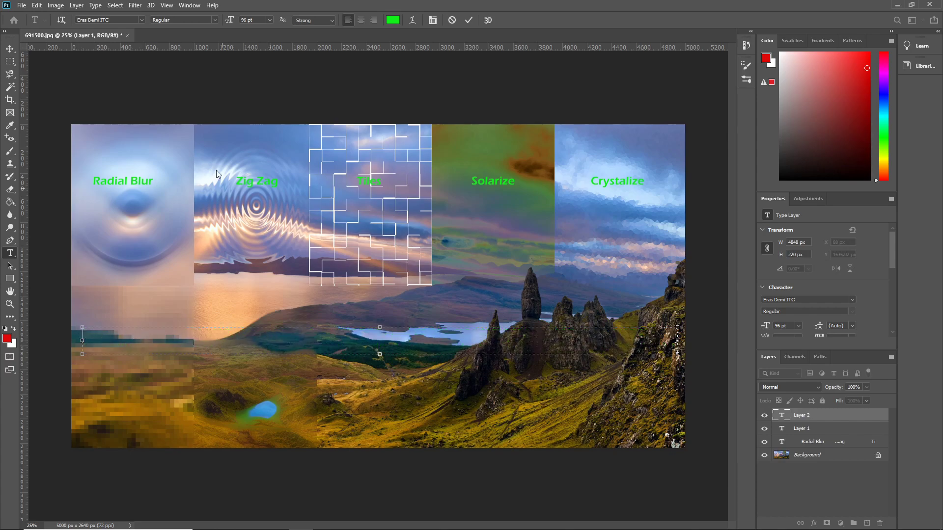
pyautogui.click(135, 6)
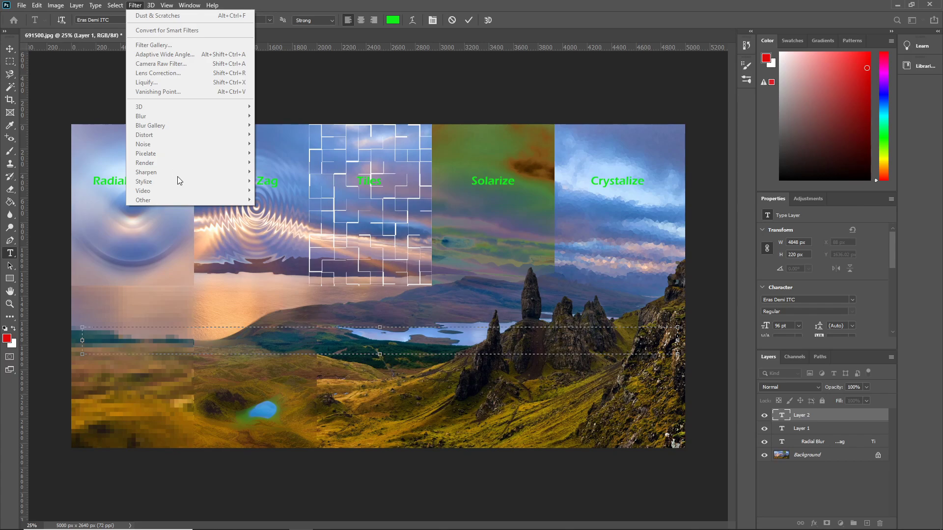
pyautogui.click(252, 363)
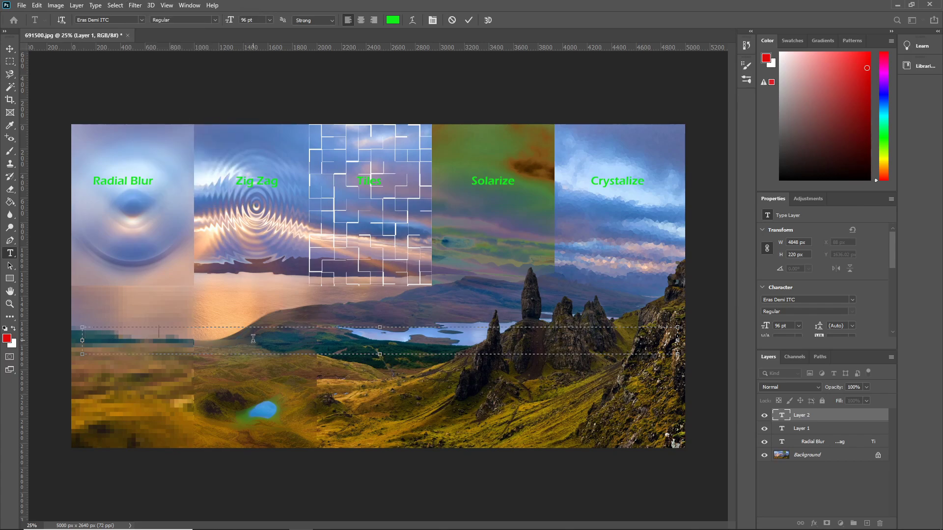
# Enter the label "Dust and Specks" over the block below Zig Zag and commit the text
pyautogui.write('Dust and SPec')
pyautogui.press('BackSpace')
pyautogui.press('BackSpace')
pyautogui.press('BackSpace')
pyautogui.write('peck')
pyautogui.click(10, 49)
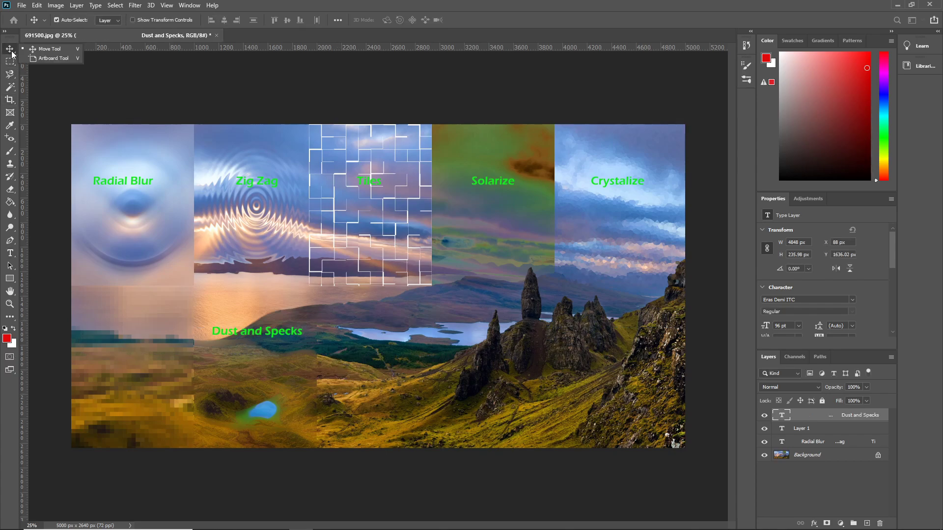
pyautogui.click(62, 49)
pyautogui.click(135, 6)
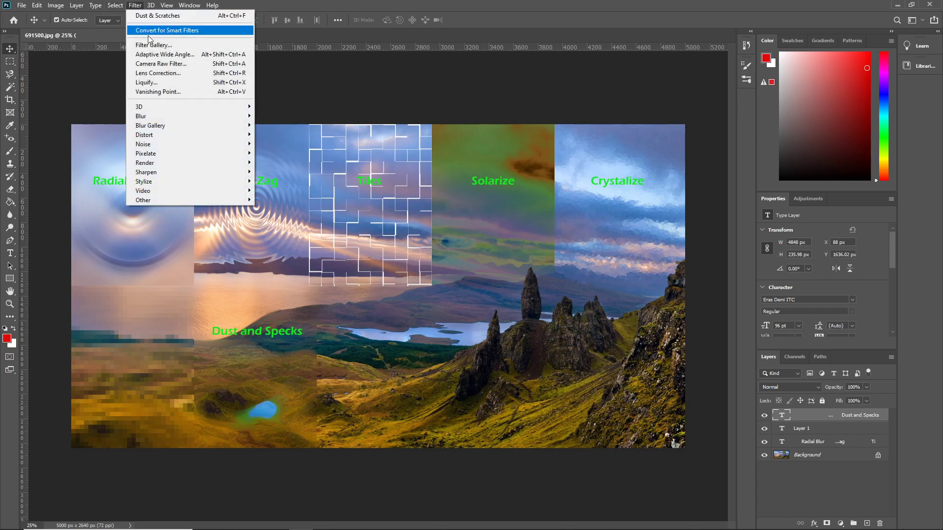
pyautogui.moveTo(160, 118)
pyautogui.moveTo(172, 146)
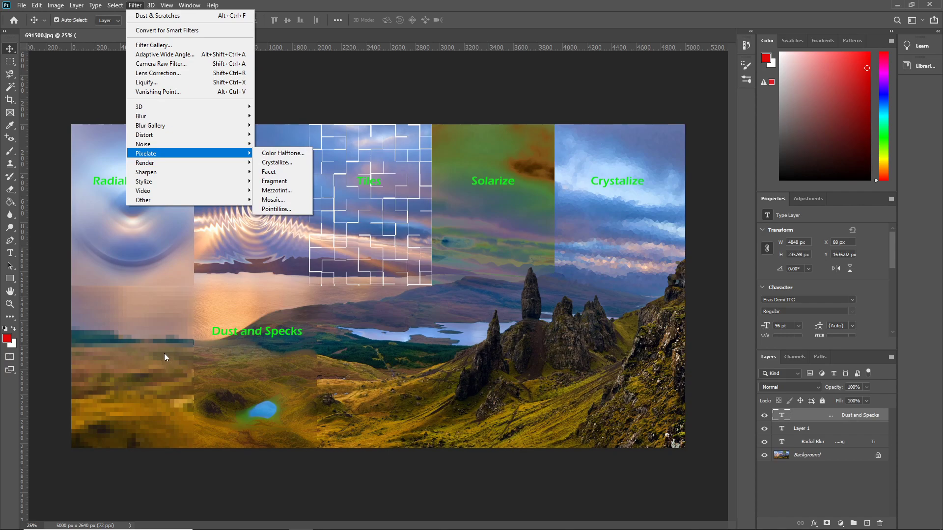
pyautogui.click(137, 382)
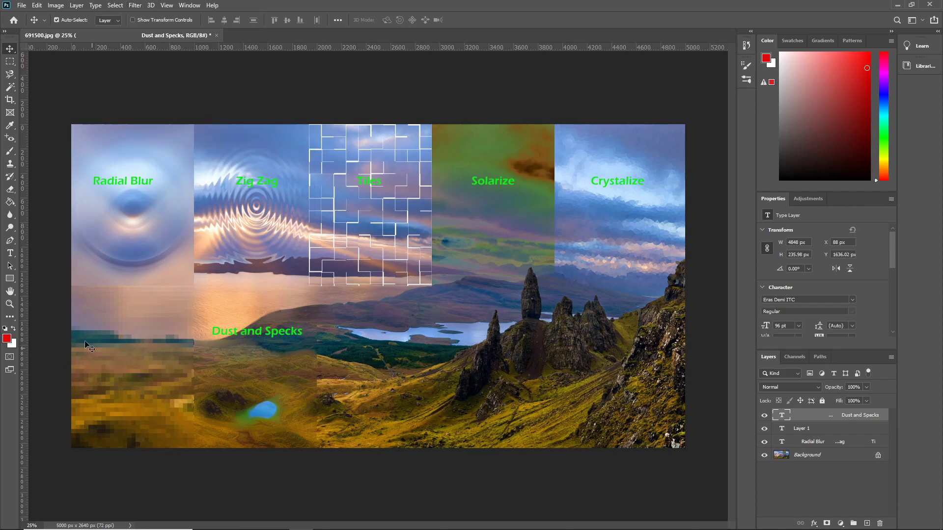
pyautogui.click(800, 430)
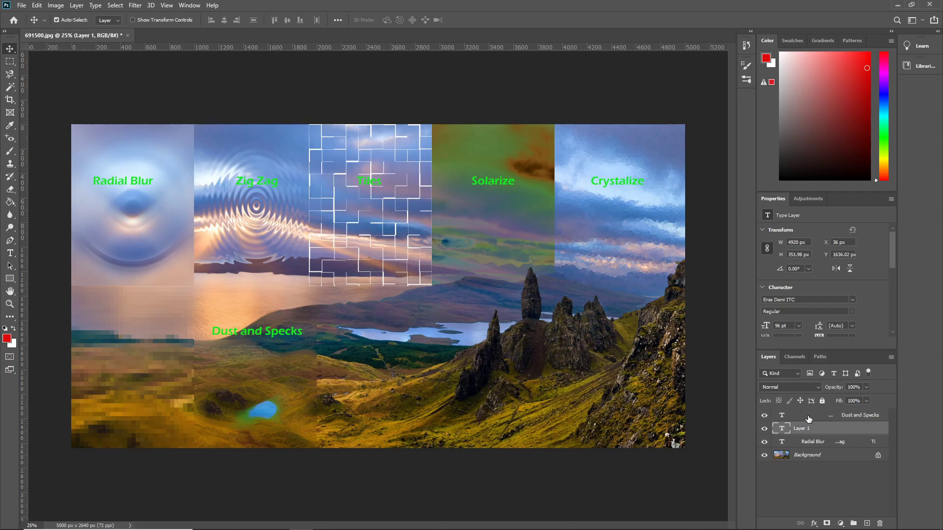
pyautogui.click(809, 418)
pyautogui.click(765, 416)
pyautogui.click(765, 416)
pyautogui.click(765, 415)
pyautogui.click(764, 416)
# Replace the lower row's text with "Mosaic" over the first block and "Dust and Scratches" over the second block
pyautogui.doubleClick(811, 415)
pyautogui.click(10, 253)
pyautogui.moveTo(209, 330); pyautogui.dragTo(314, 331)
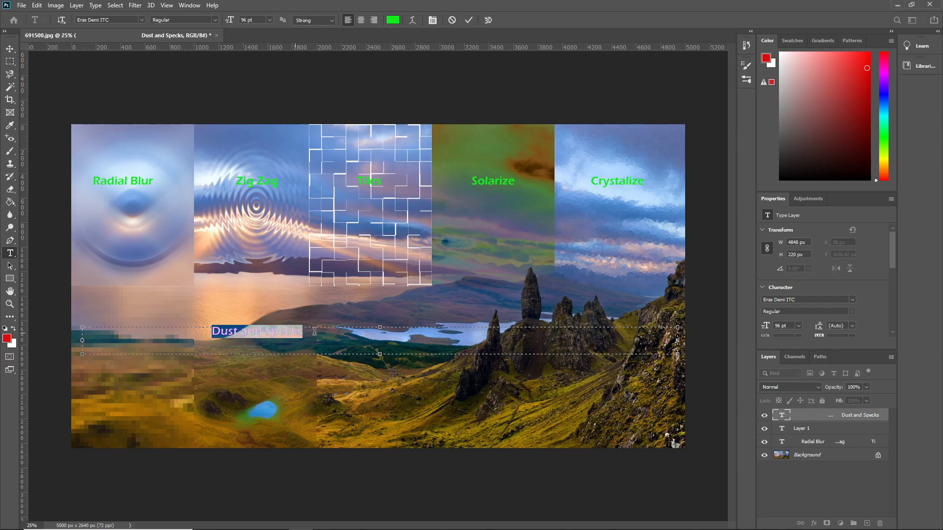
pyautogui.write('Dust')
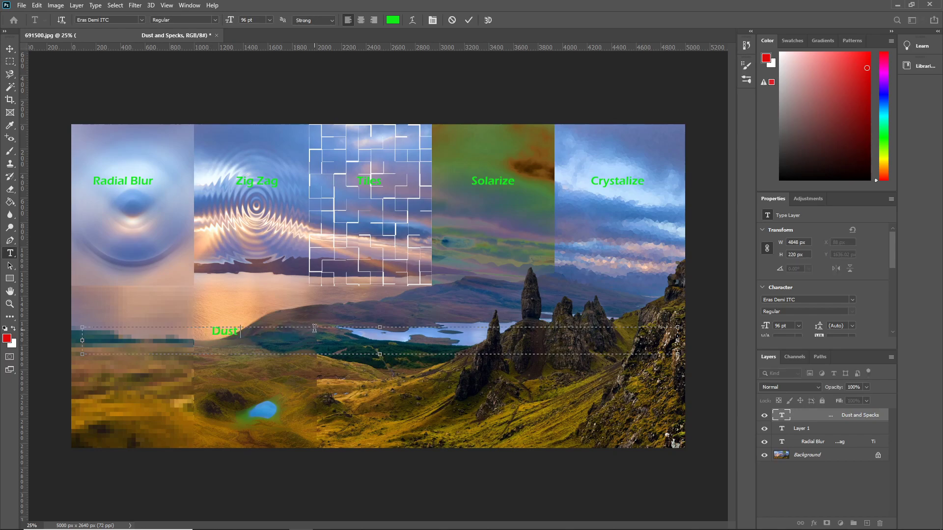
pyautogui.press('BackSpace')
pyautogui.press('BackSpace')
pyautogui.press('BackSpace')
pyautogui.press('BackSpace')
pyautogui.write('Moadus')
pyautogui.press('BackSpace')
pyautogui.press('BackSpace')
pyautogui.press('BackSpace')
pyautogui.write('Dust and Scratches')
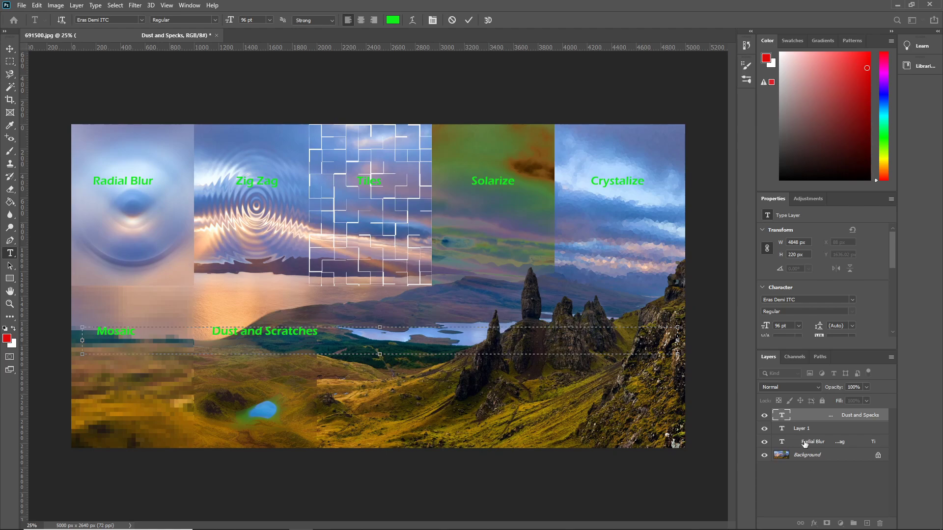
# Select a fixed-size 1000 × 1320 px block on the Background layer, directly below the Tiles block
pyautogui.click(798, 456)
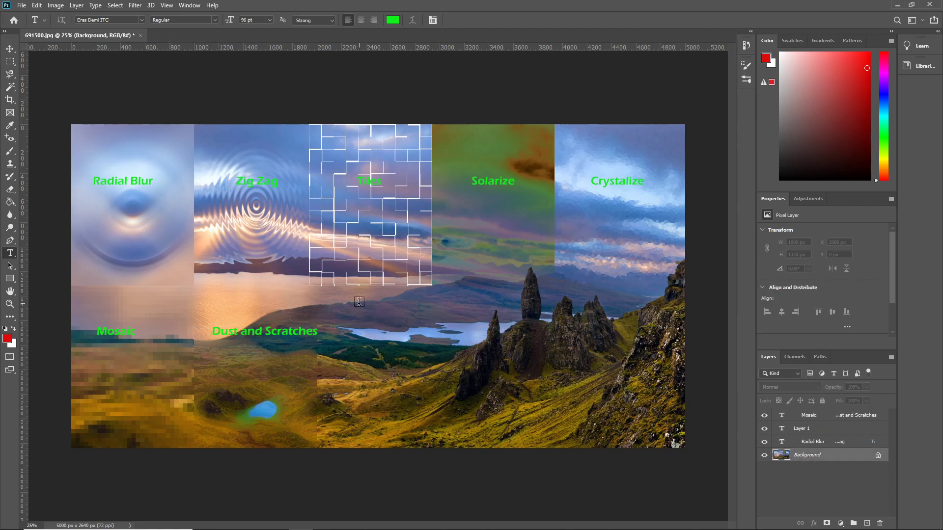
pyautogui.click(9, 61)
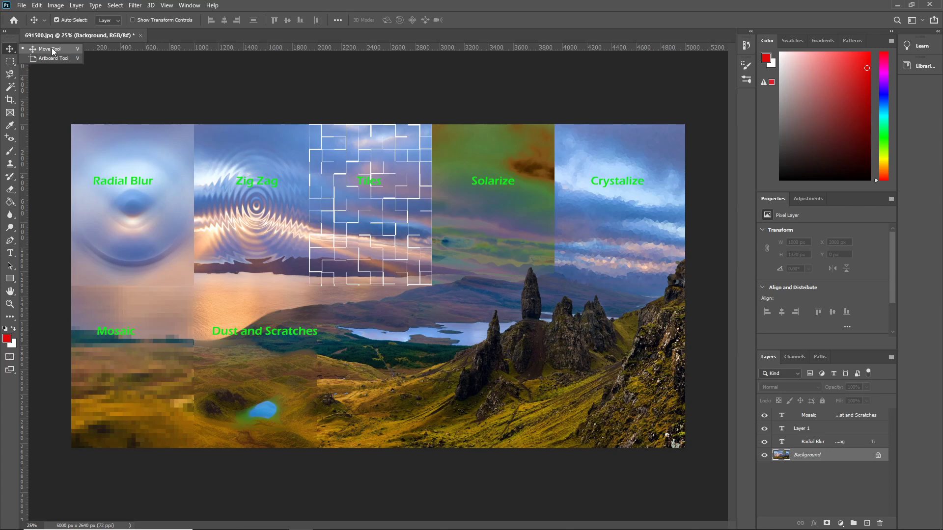
pyautogui.rightClick(9, 61)
pyautogui.click(54, 61)
pyautogui.click(364, 359)
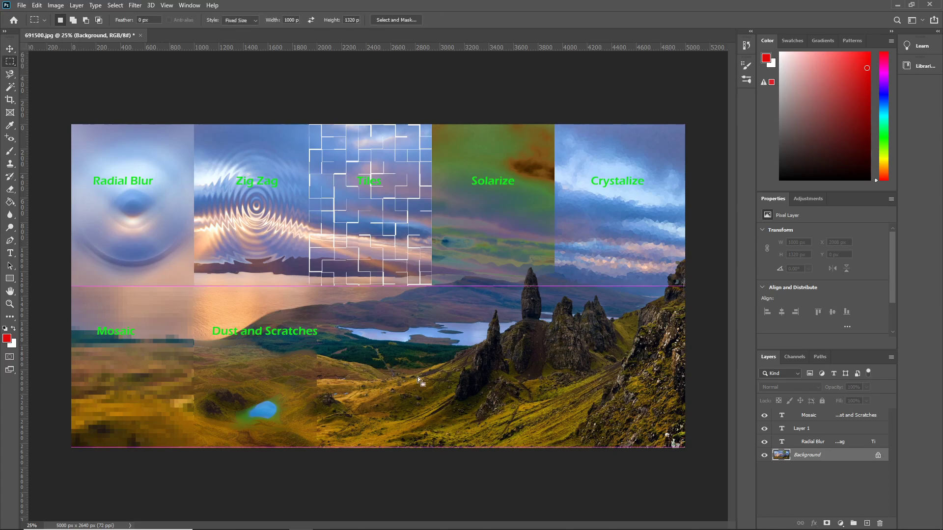
pyautogui.moveTo(413, 353); pyautogui.dragTo(364, 354)
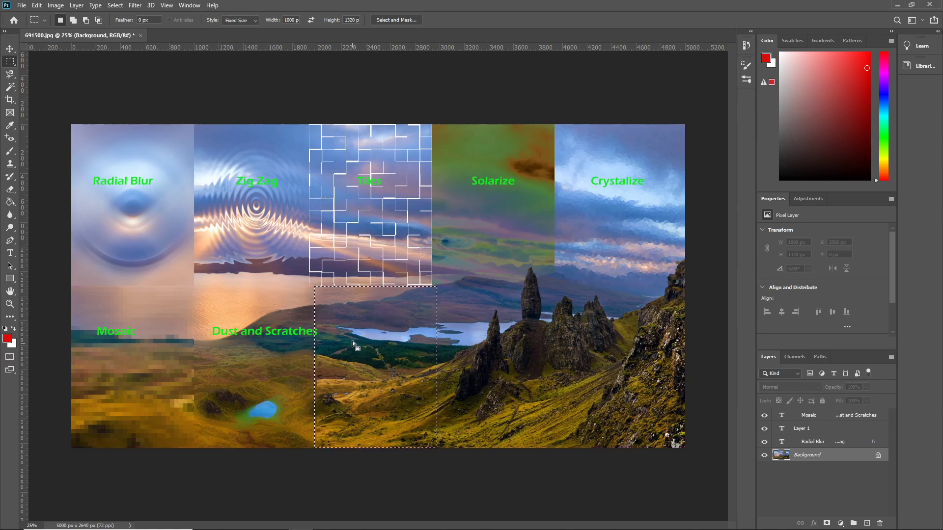
pyautogui.moveTo(352, 300); pyautogui.dragTo(346, 299)
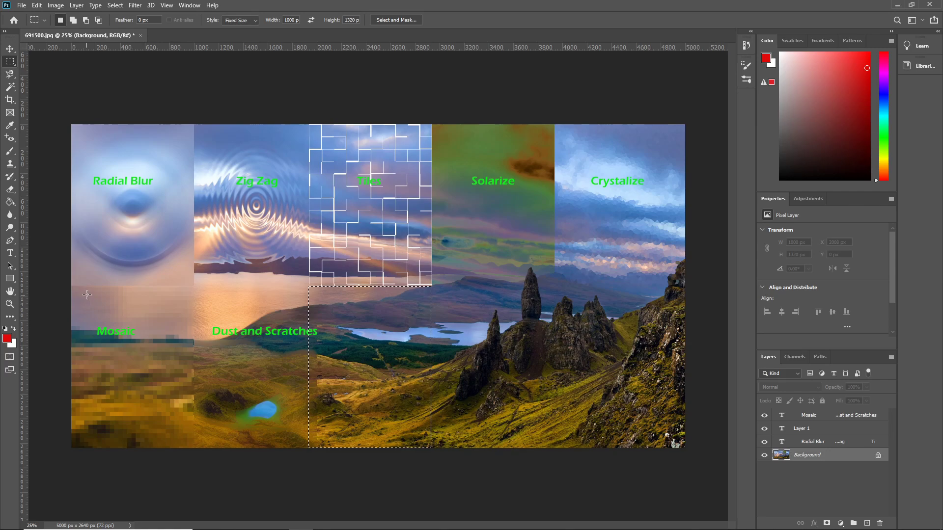
# Apply the Wind filter with the Blast method, from the right, to the selected block below Tiles
pyautogui.click(135, 5)
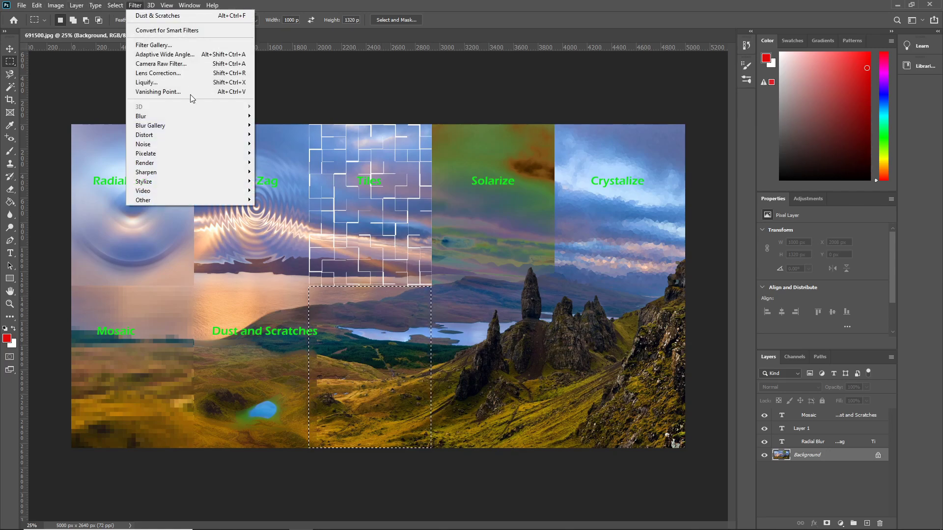
pyautogui.moveTo(165, 182)
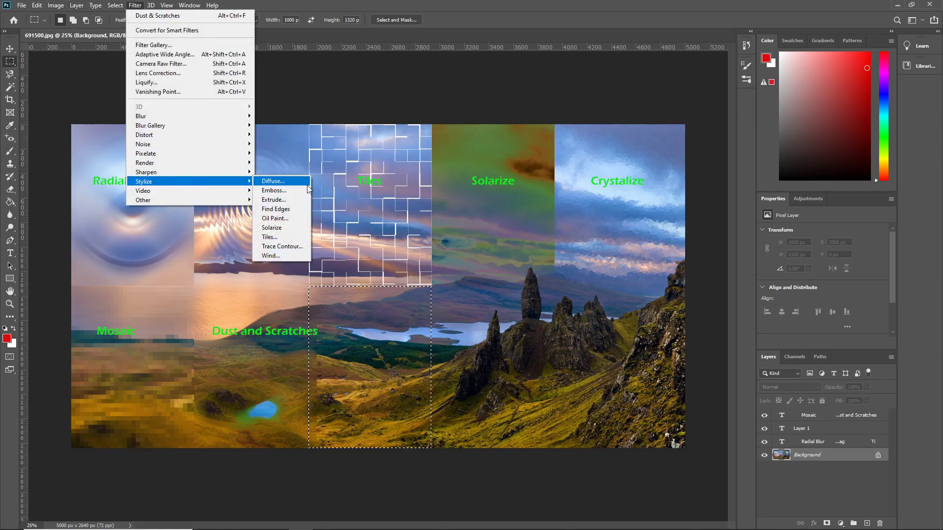
pyautogui.click(278, 256)
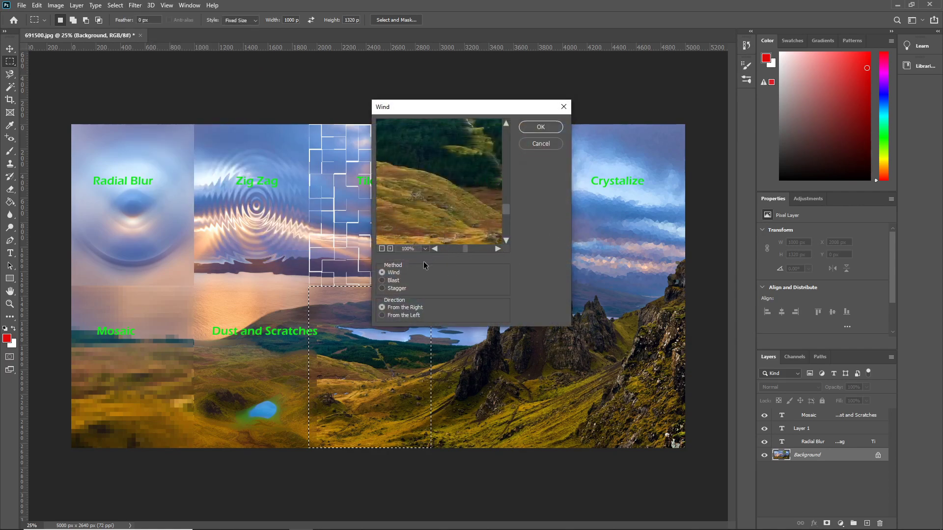
pyautogui.click(382, 281)
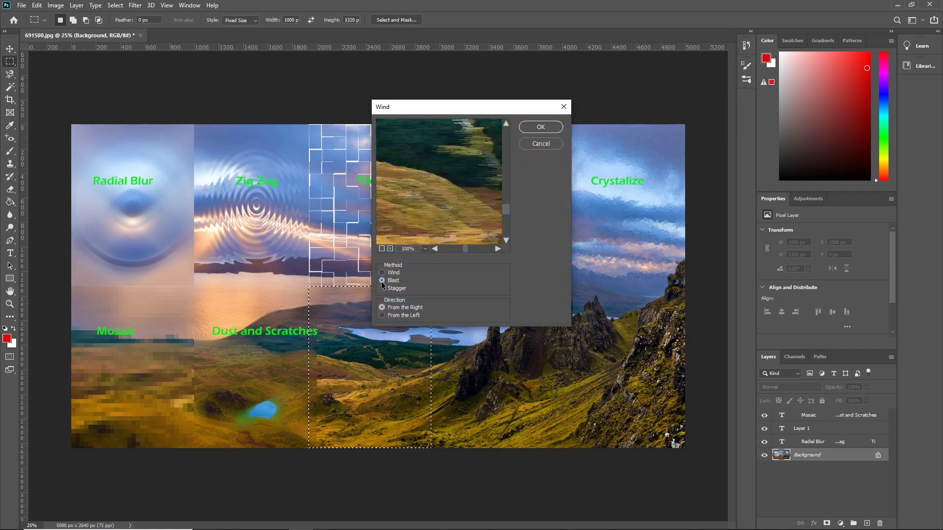
pyautogui.click(541, 127)
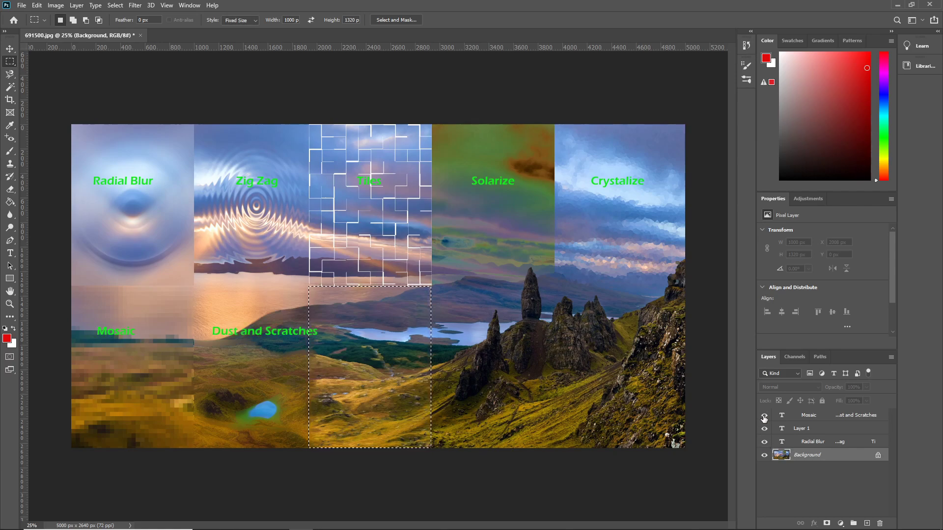
# Shift "Dust and Scratches" two spaces left in the lower row's text and add "Wind (Blast)" over the block below Tiles
pyautogui.click(820, 419)
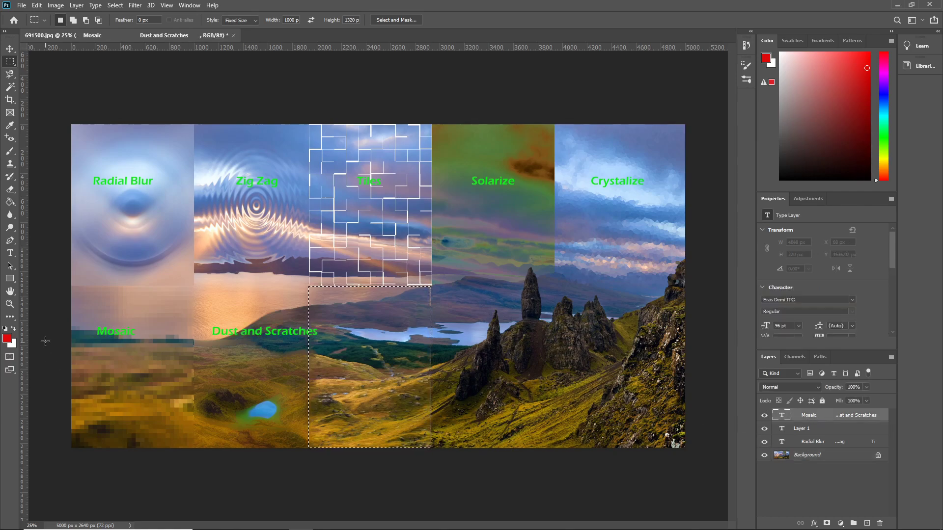
pyautogui.rightClick(10, 255)
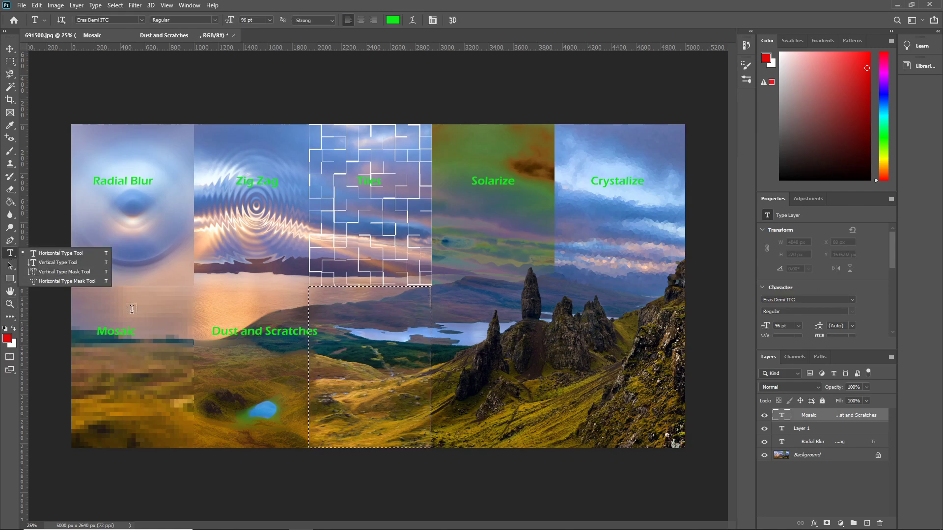
pyautogui.click(66, 256)
pyautogui.click(254, 331)
pyautogui.press('Left')
pyautogui.press('Left')
pyautogui.press('Left')
pyautogui.press('Left')
pyautogui.press('Left')
pyautogui.press('Left')
pyautogui.press('Left')
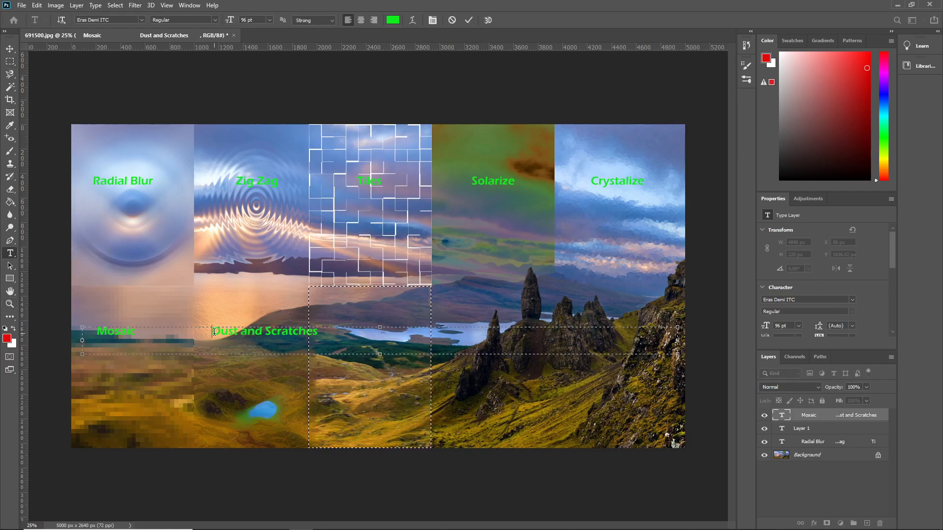
pyautogui.press('BackSpace')
pyautogui.press('BackSpace')
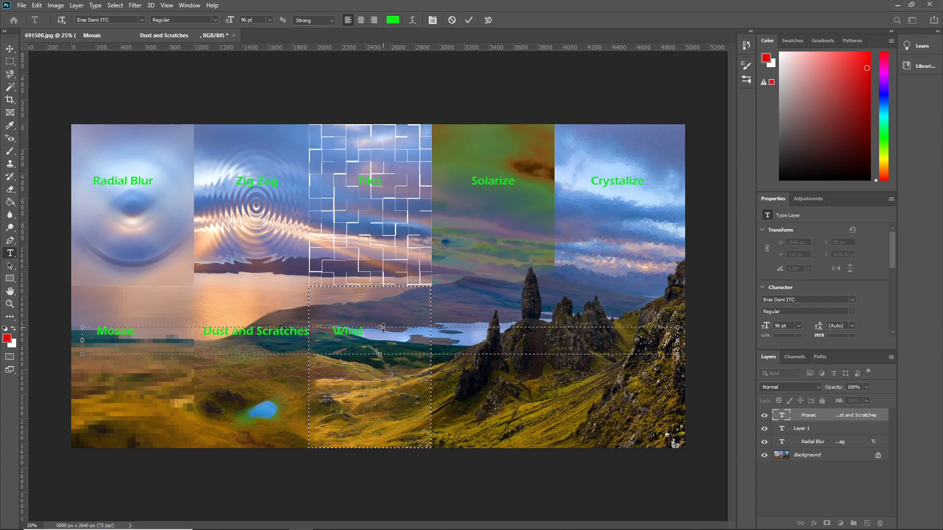
pyautogui.write('last)')
pyautogui.press('BackSpace')
# Select a fixed-size 1000 × 1320 px block on the Background layer, directly below the Solarize block
pyautogui.click(788, 457)
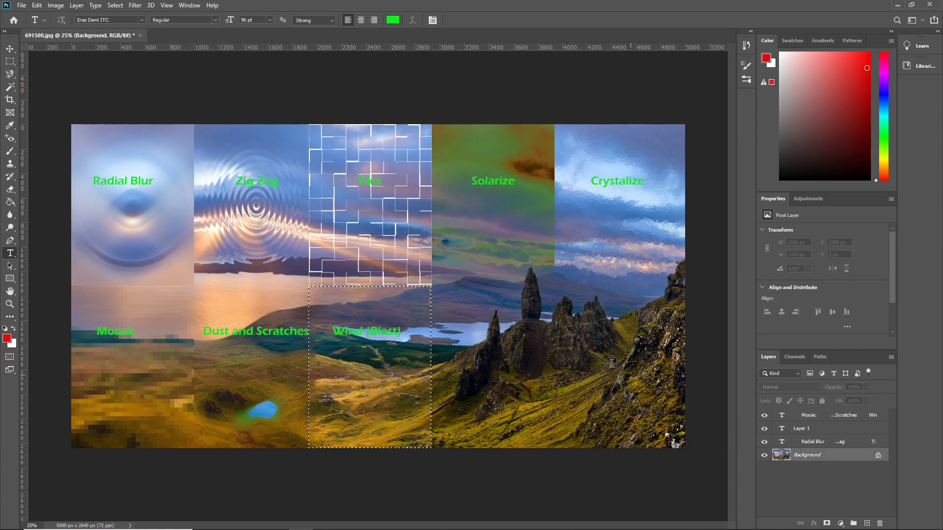
pyautogui.moveTo(10, 61); pyautogui.dragTo(57, 68)
pyautogui.moveTo(433, 314); pyautogui.dragTo(456, 315)
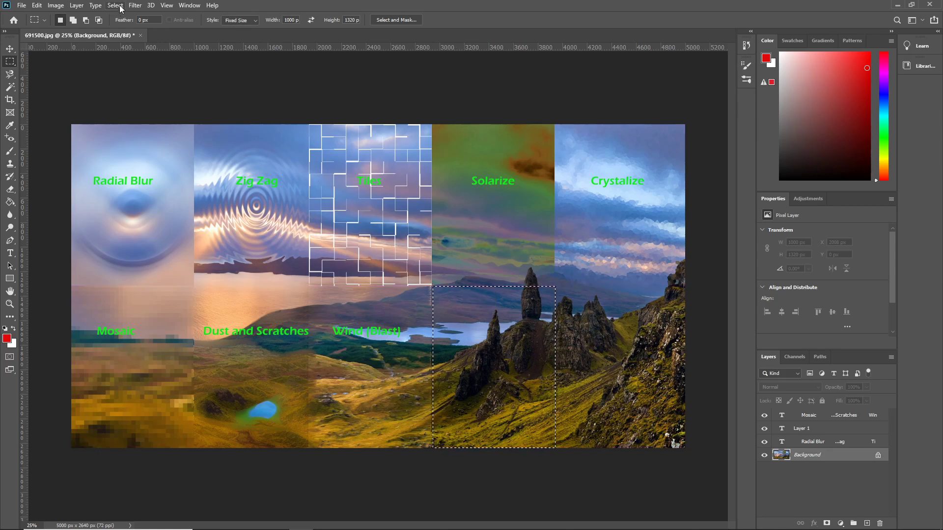
# Apply the Extrude filter with the Pyramids type to the selected block below Solarize
pyautogui.click(134, 6)
pyautogui.moveTo(179, 172)
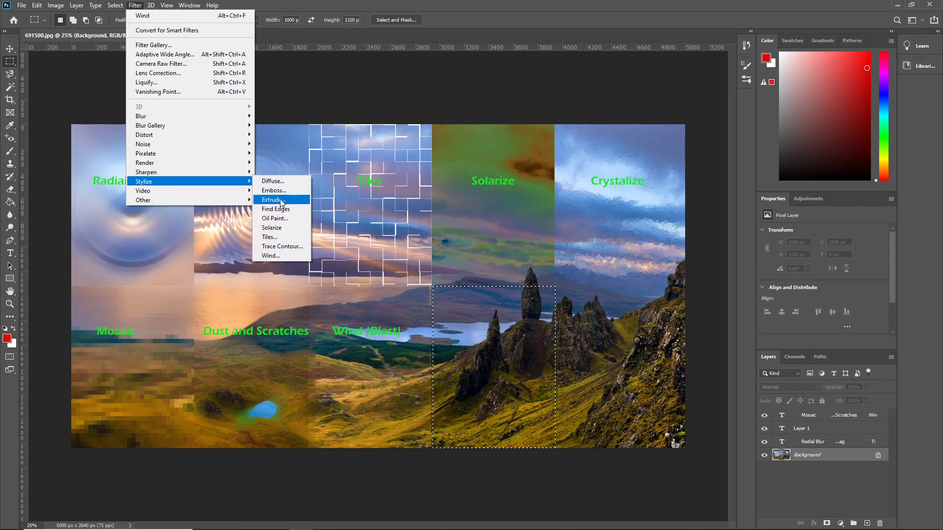
pyautogui.click(281, 199)
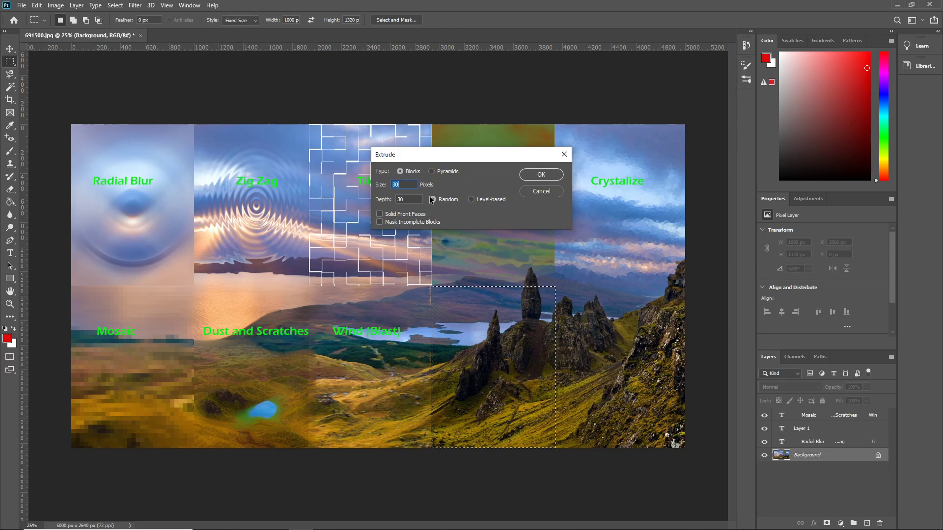
pyautogui.click(432, 172)
pyautogui.click(541, 179)
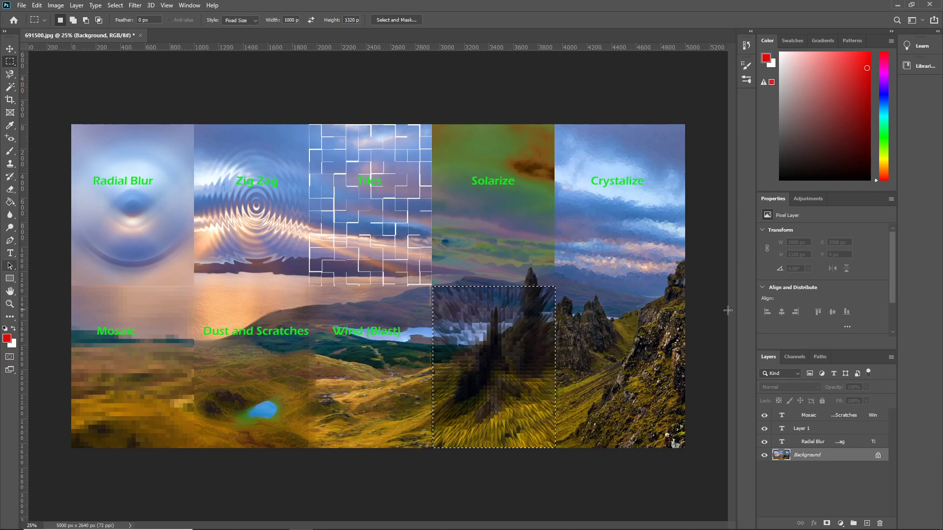
# Try to place a text cursor for a new label over the extruded block
pyautogui.click(802, 443)
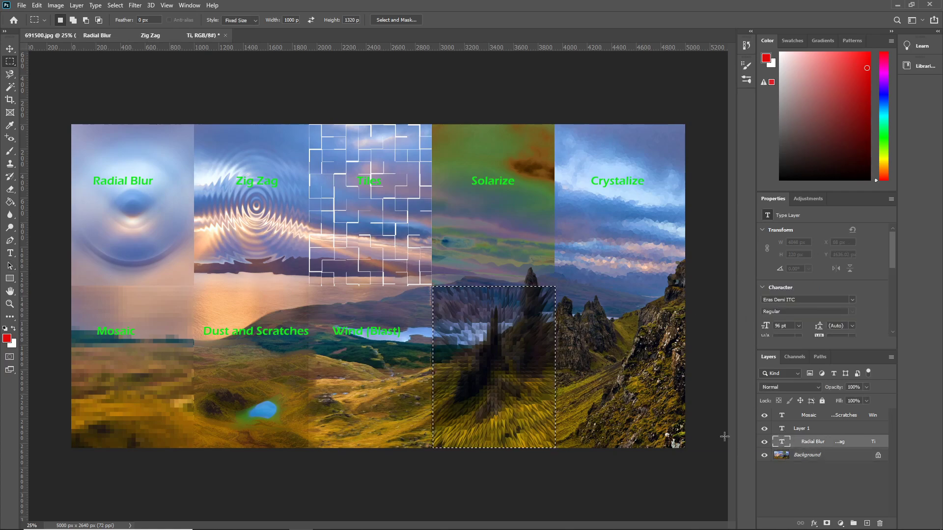
pyautogui.click(10, 253)
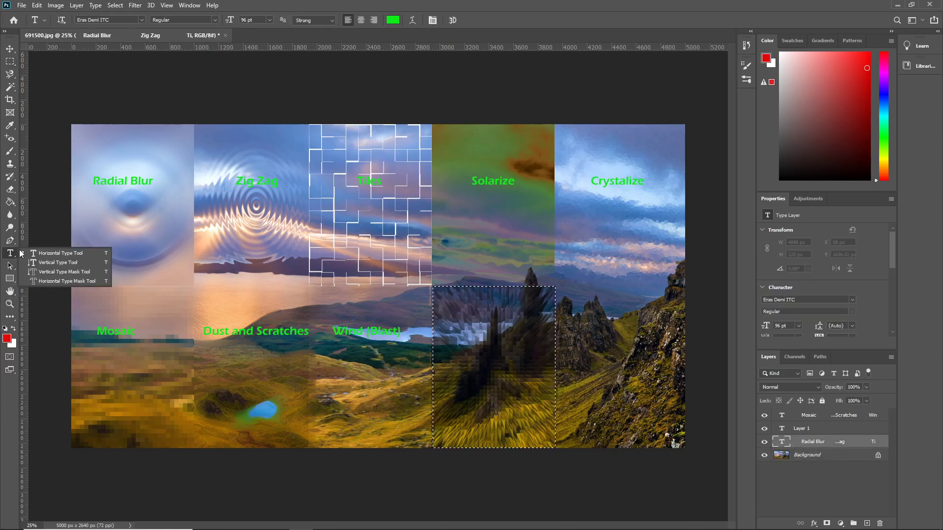
pyautogui.click(63, 256)
pyautogui.click(479, 333)
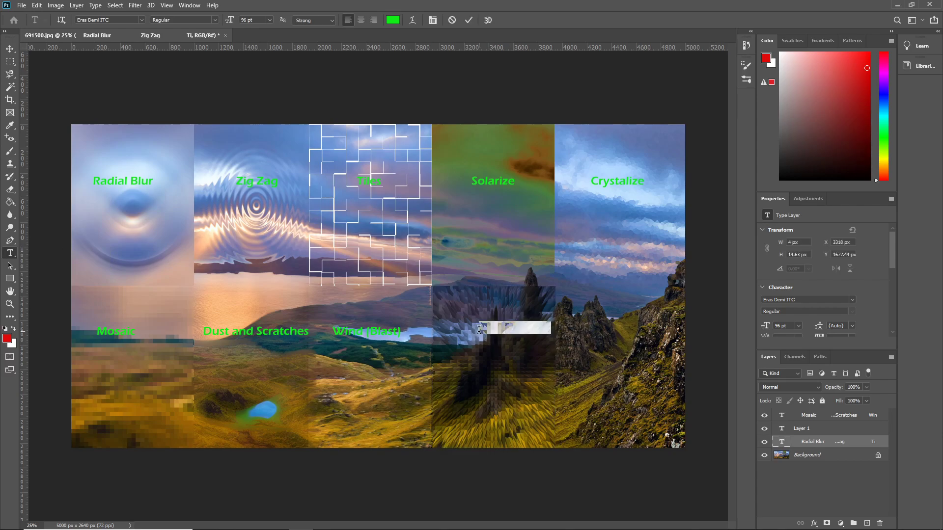
pyautogui.press('BackSpace')
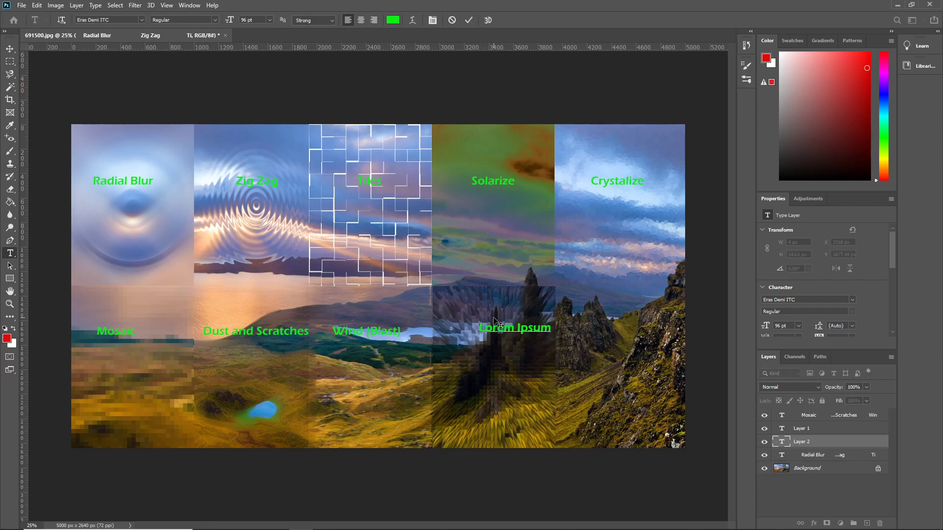
pyautogui.click(809, 455)
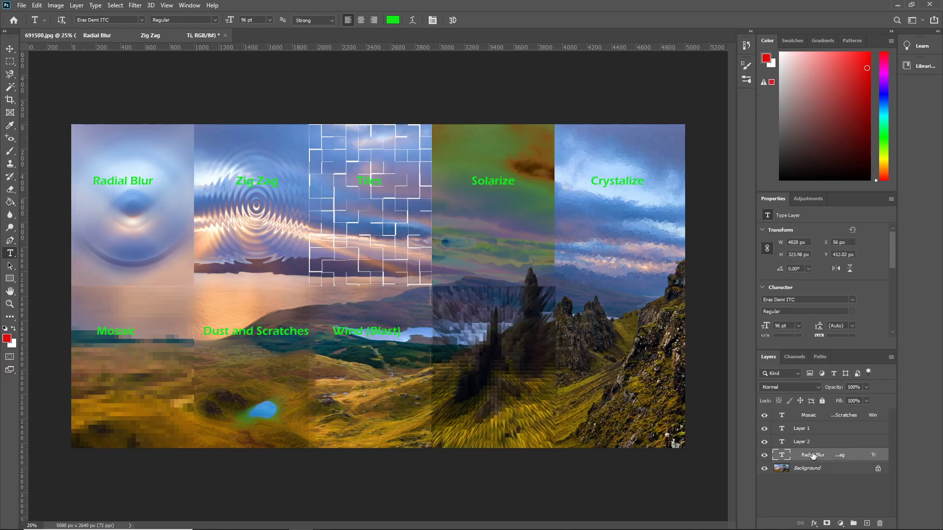
pyautogui.click(819, 419)
pyautogui.click(463, 333)
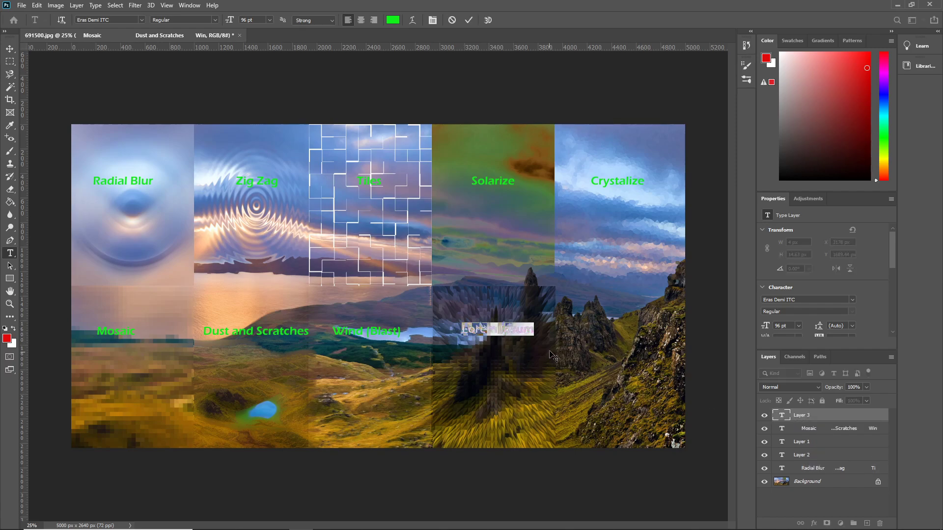
pyautogui.press('BackSpace')
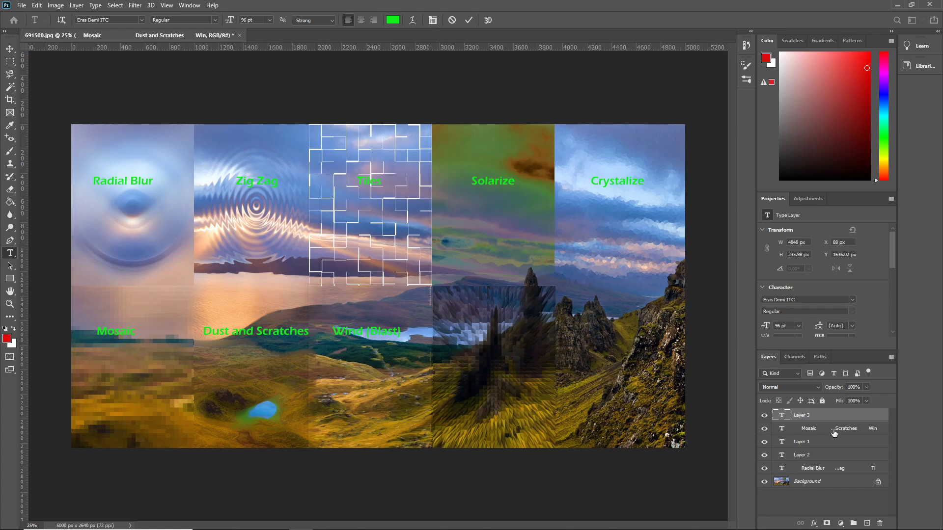
pyautogui.click(808, 429)
pyautogui.click(451, 335)
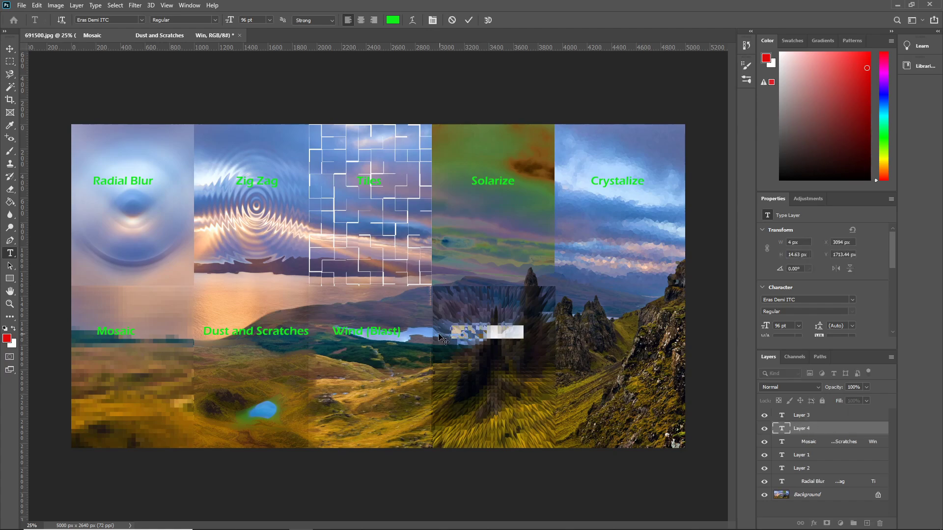
pyautogui.press('BackSpace')
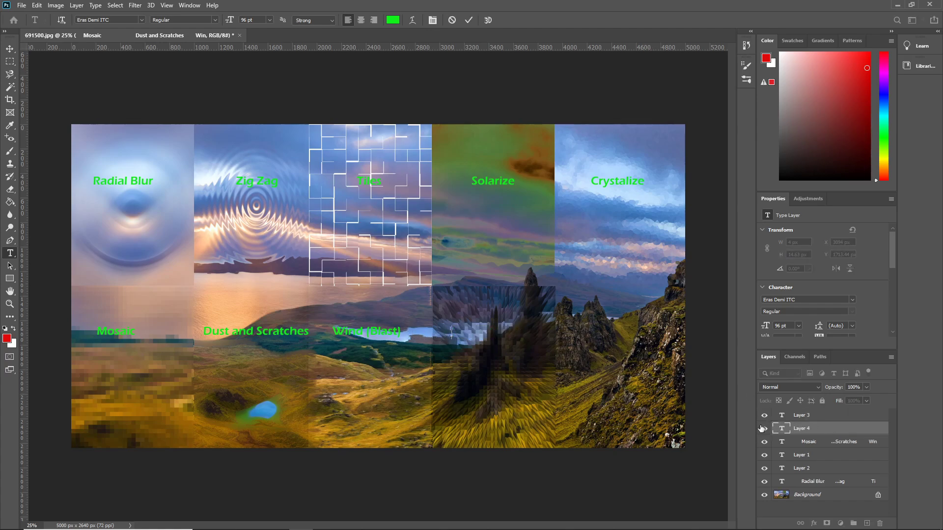
# Delete the stray empty text layers Layer 3 and Layer 4
pyautogui.click(786, 417)
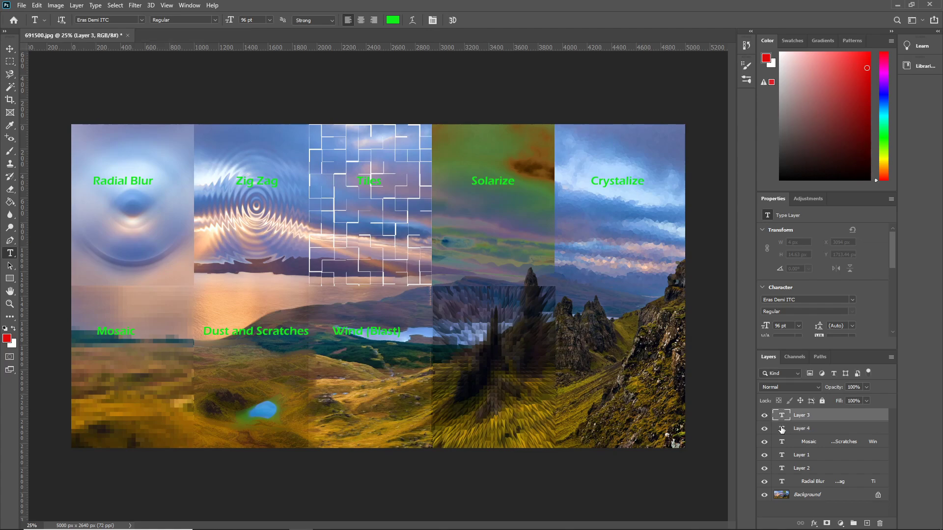
pyautogui.click(783, 426)
pyautogui.press('Delete')
pyautogui.click(789, 418)
pyautogui.press('Delete')
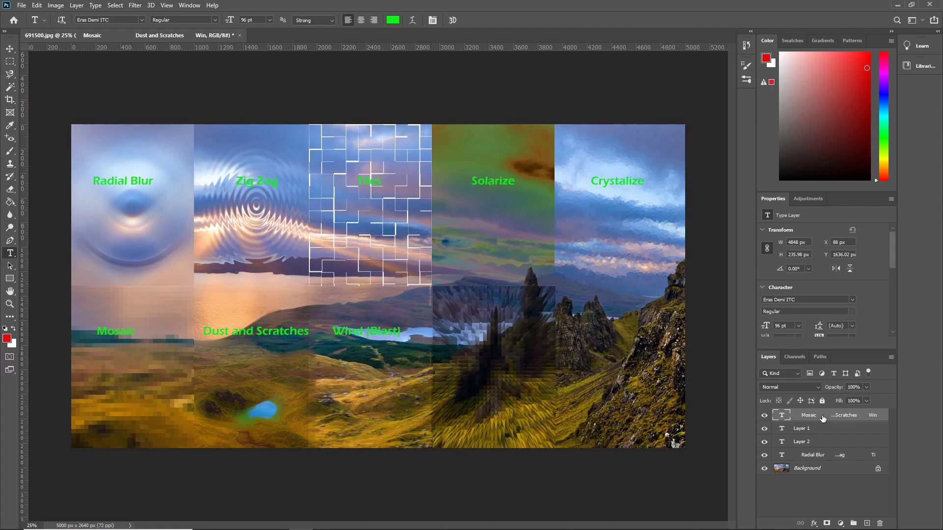
# Add the label "Extrude" to the lower row's text over the block below Solarize and commit the text
pyautogui.click(380, 330)
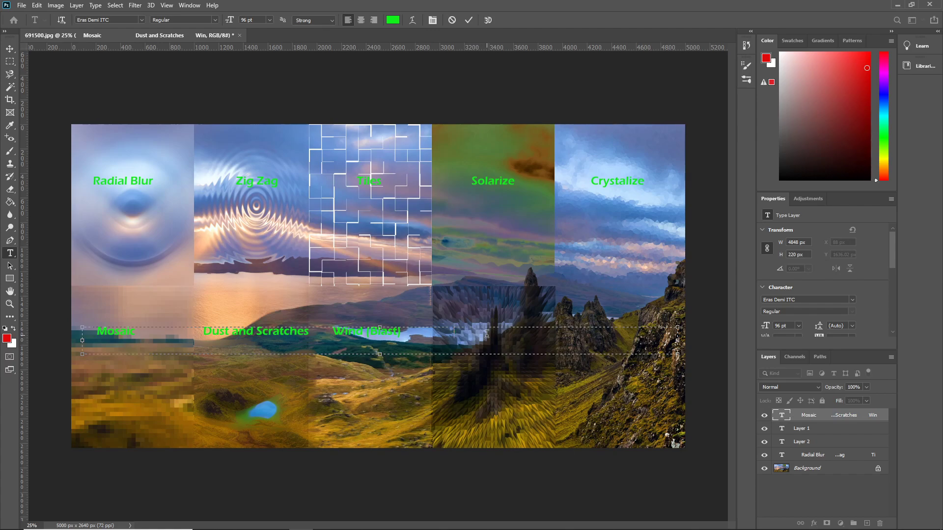
pyautogui.write('rud')
pyautogui.click(647, 343)
pyautogui.click(790, 458)
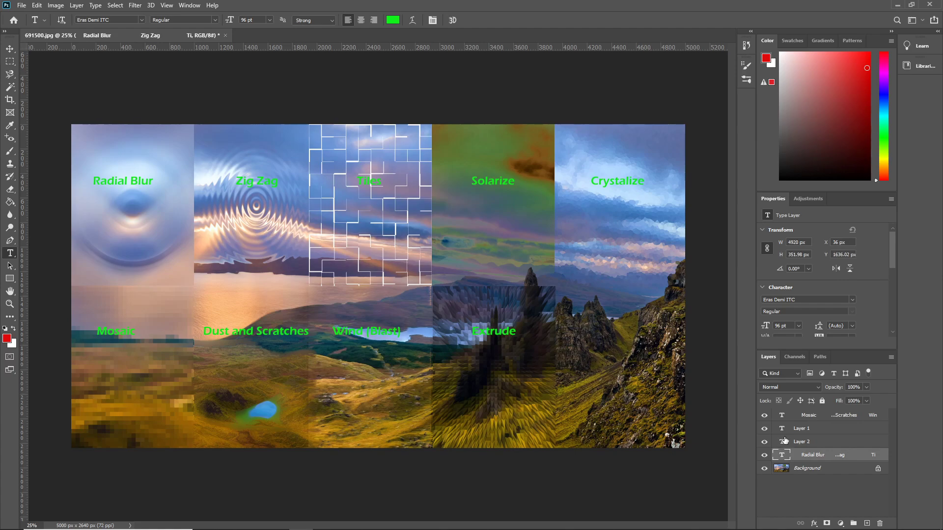
# Delete the remaining empty text layers Layer 1 and Layer 2
pyautogui.click(786, 429)
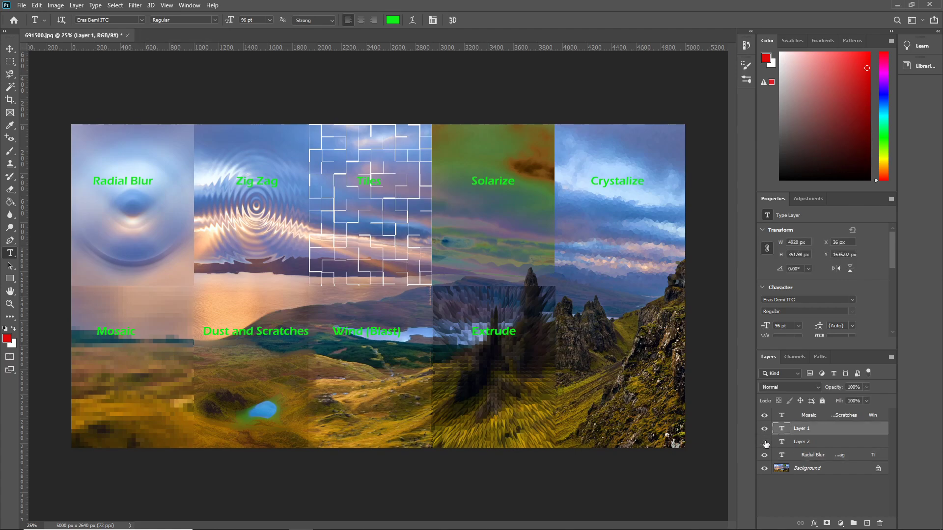
pyautogui.press('Delete')
pyautogui.press('Delete')
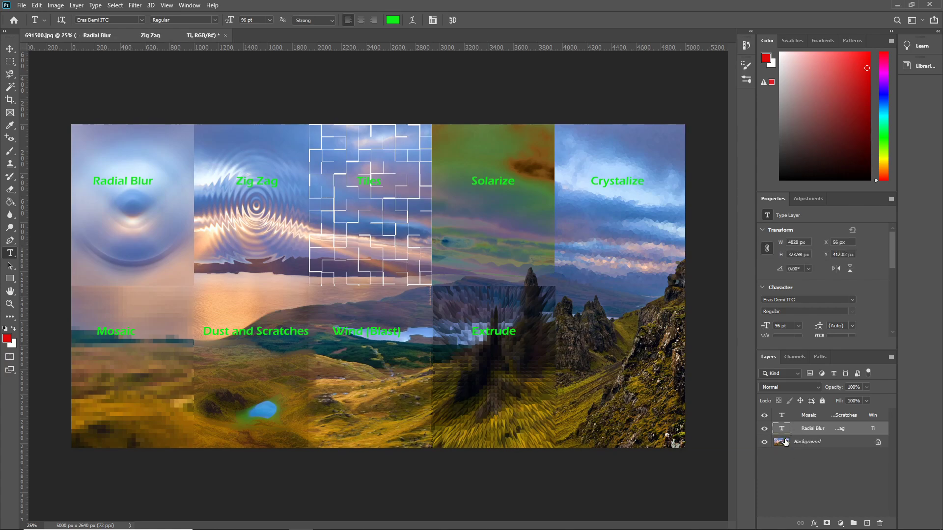
# Select a fixed-size 1000 × 1320 px block on the Background layer, directly below the Crystalize block
pyautogui.click(785, 442)
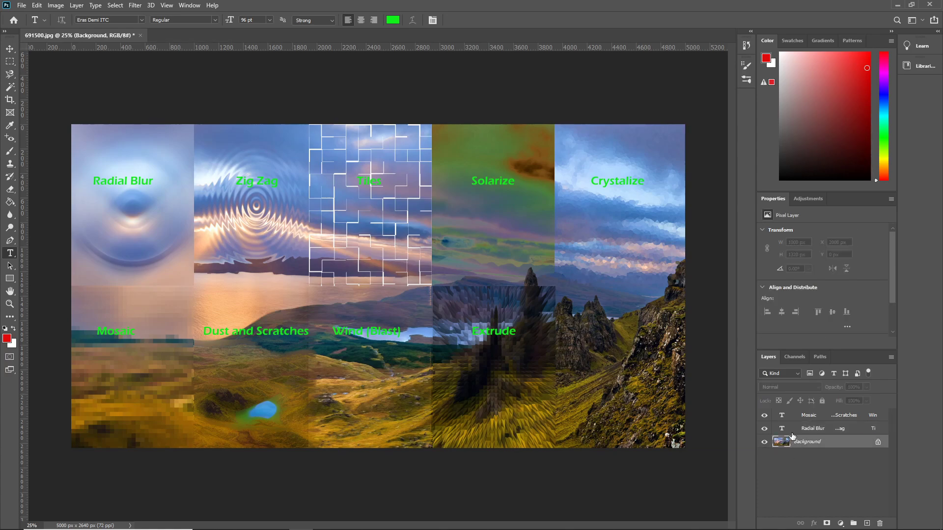
pyautogui.rightClick(10, 62)
pyautogui.click(43, 64)
pyautogui.moveTo(621, 371); pyautogui.dragTo(619, 367)
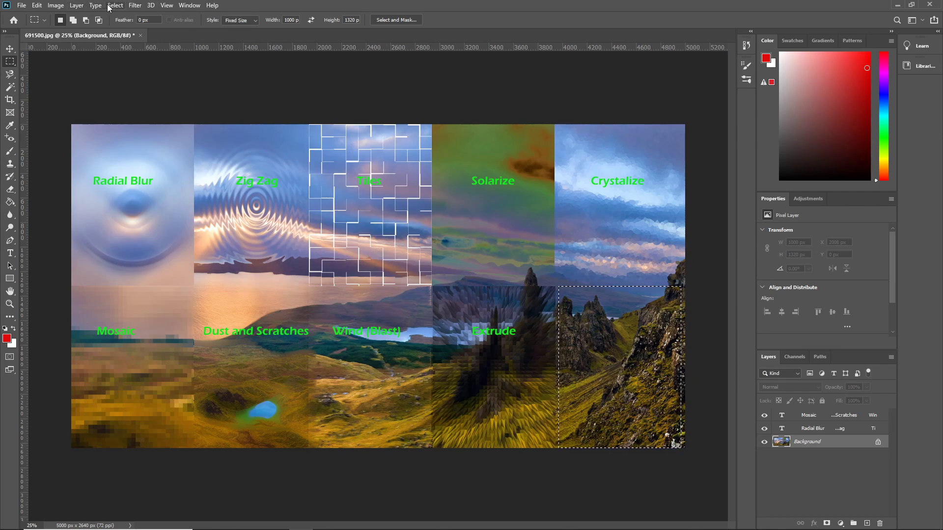
# Try to apply the Flame render filter to the selected block below Crystalize
pyautogui.click(134, 5)
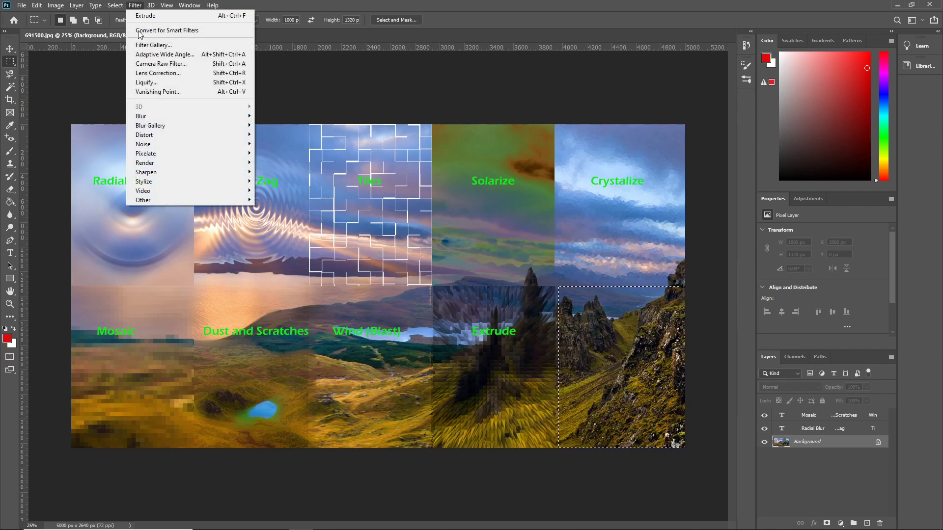
pyautogui.moveTo(157, 163)
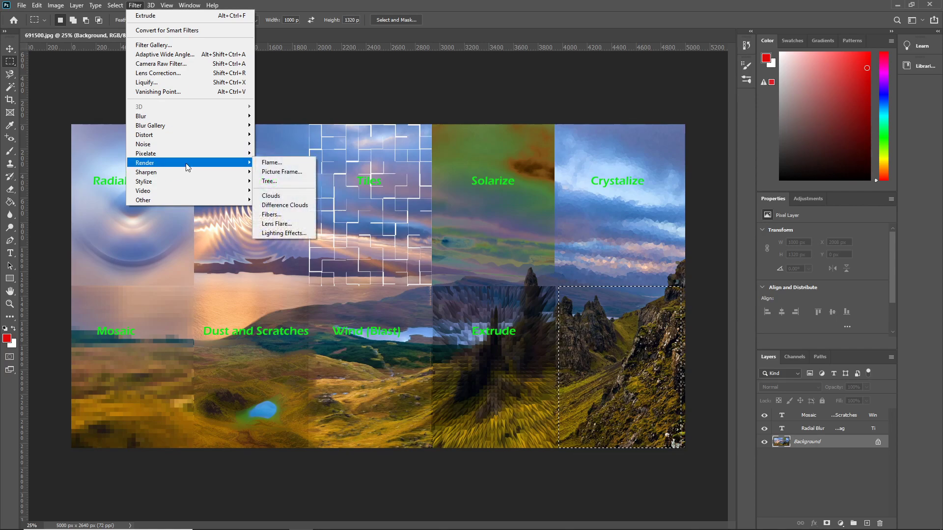
pyautogui.click(273, 162)
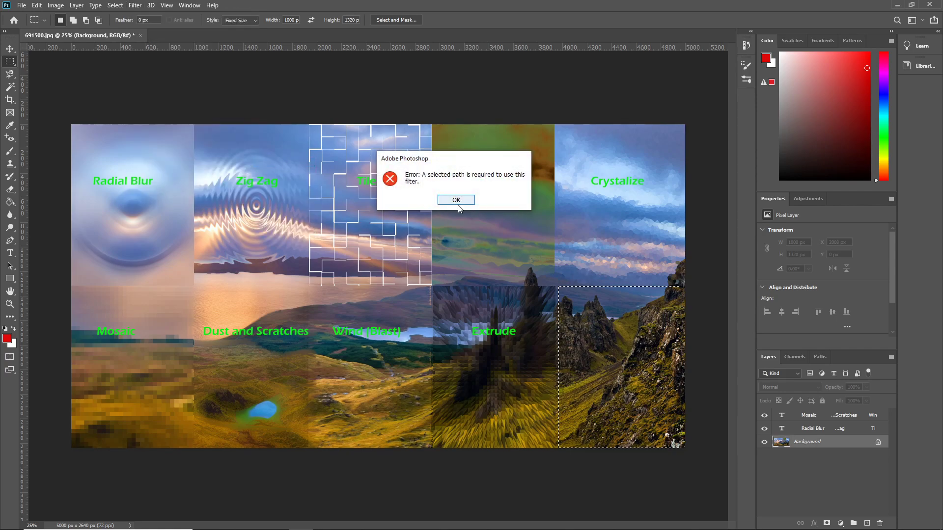
pyautogui.click(456, 202)
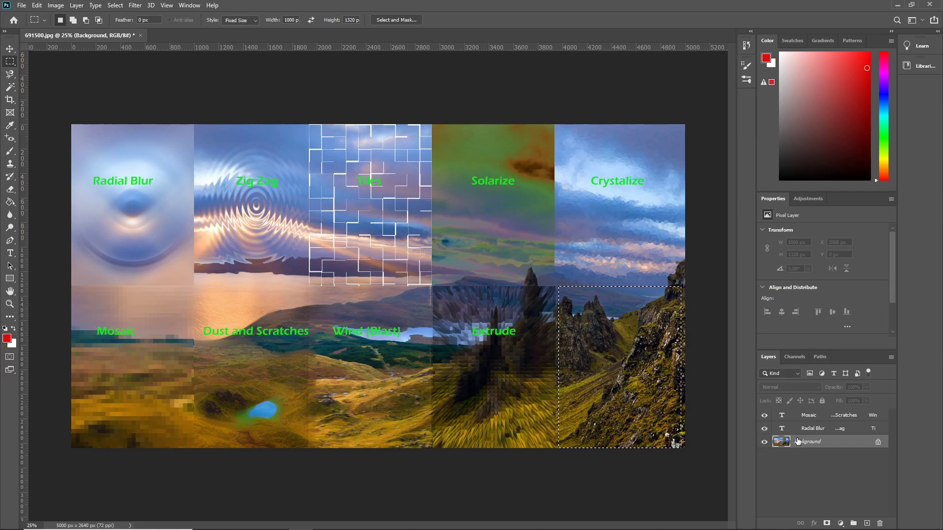
# Apply the Pinch distort filter with an amount of -58% to the selected block below Crystalize
pyautogui.moveTo(587, 344); pyautogui.dragTo(600, 351)
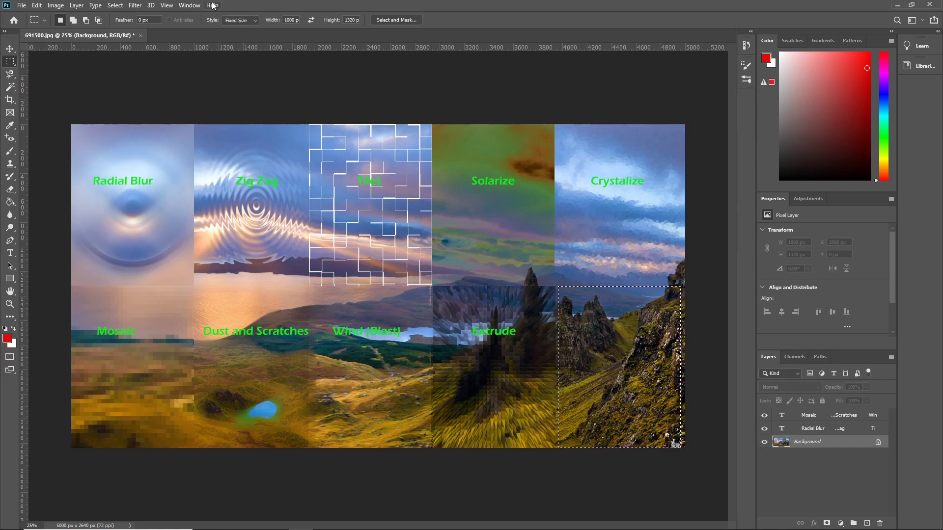
pyautogui.click(135, 5)
pyautogui.moveTo(156, 136)
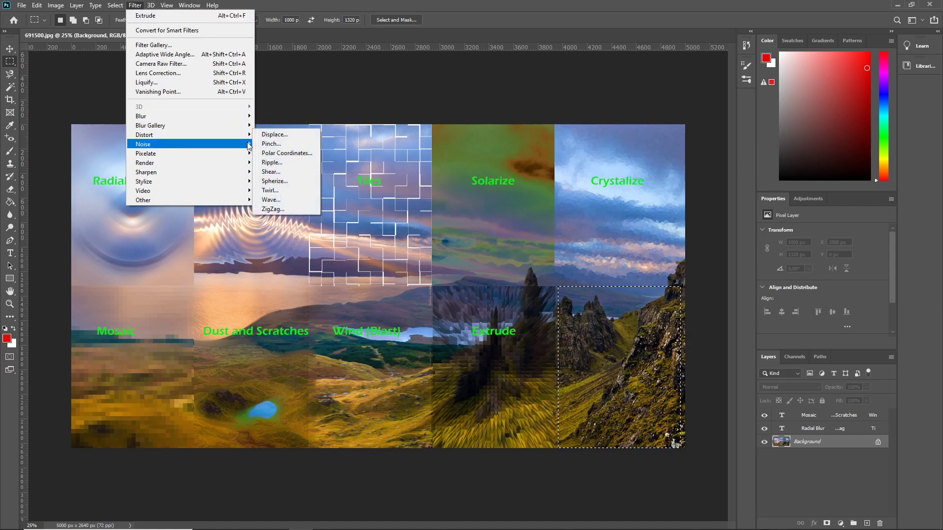
pyautogui.click(289, 144)
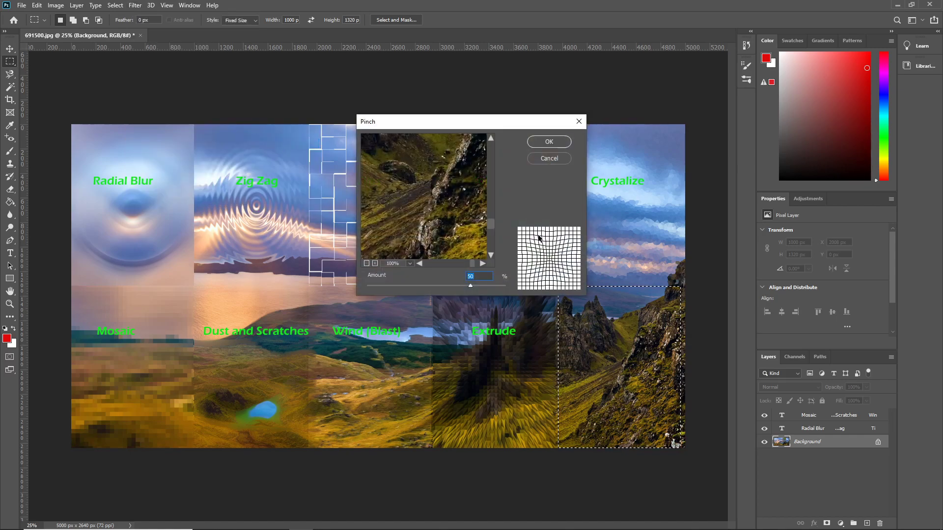
pyautogui.moveTo(470, 285); pyautogui.dragTo(397, 281)
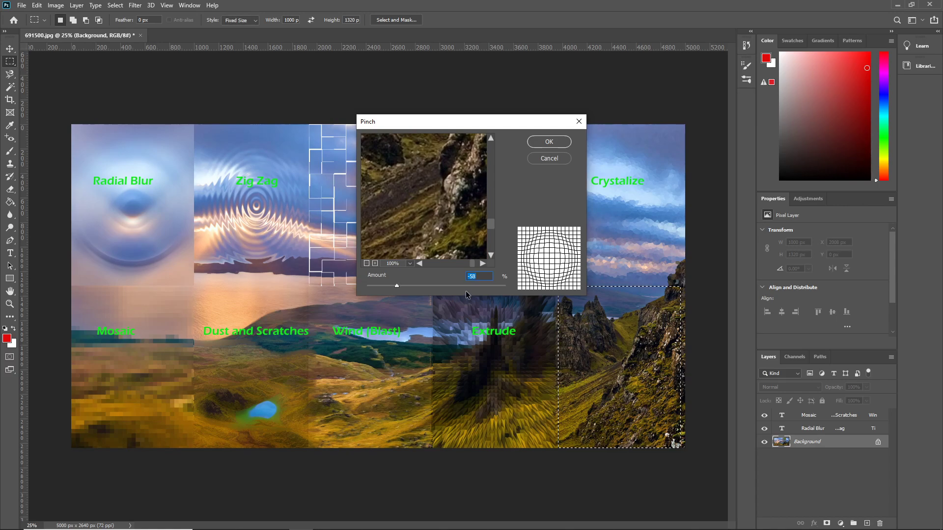
pyautogui.click(559, 141)
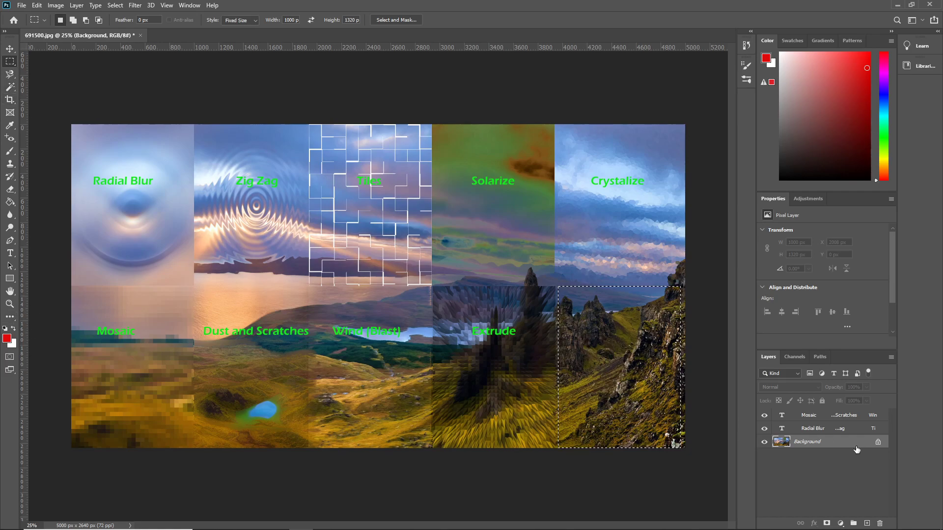
# Add the label "Pinch" to the lower row's text over the block below Crystalize
pyautogui.click(798, 417)
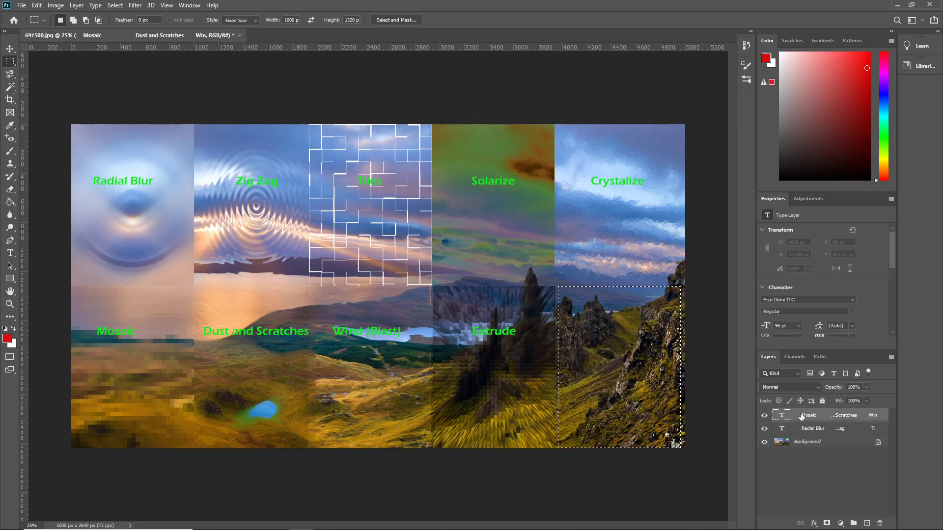
pyautogui.rightClick(10, 253)
pyautogui.click(54, 255)
pyautogui.click(502, 328)
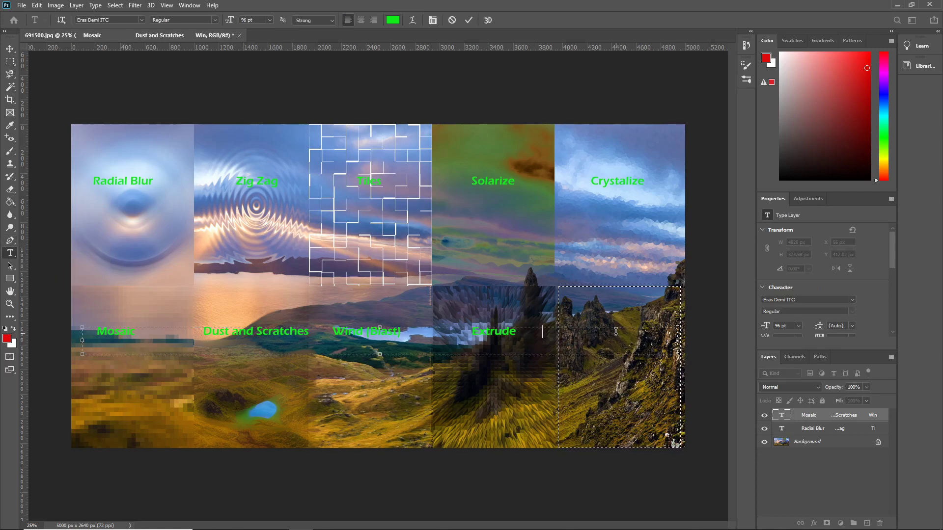
pyautogui.write('Pinch')
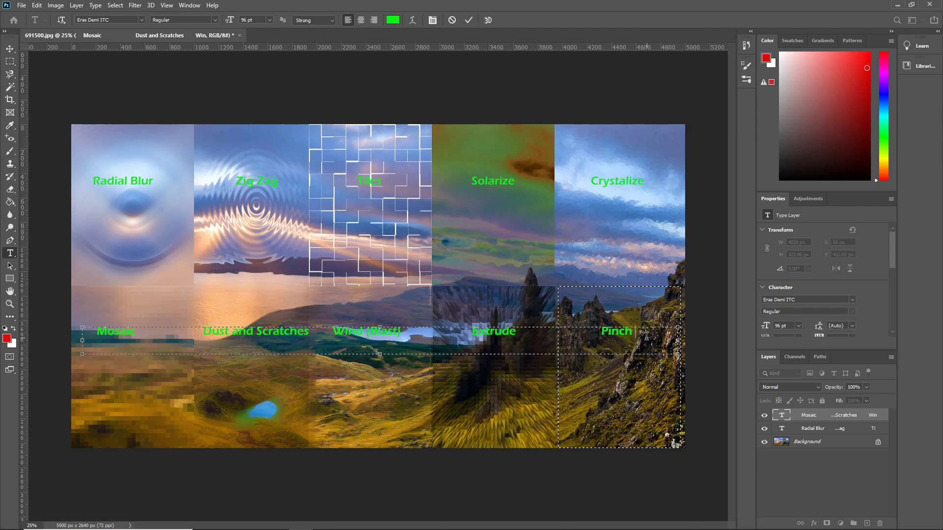
# Set the lower row's text to 104 pt, respace its labels over their blocks and commit the text
pyautogui.moveTo(633, 332); pyautogui.dragTo(86, 318)
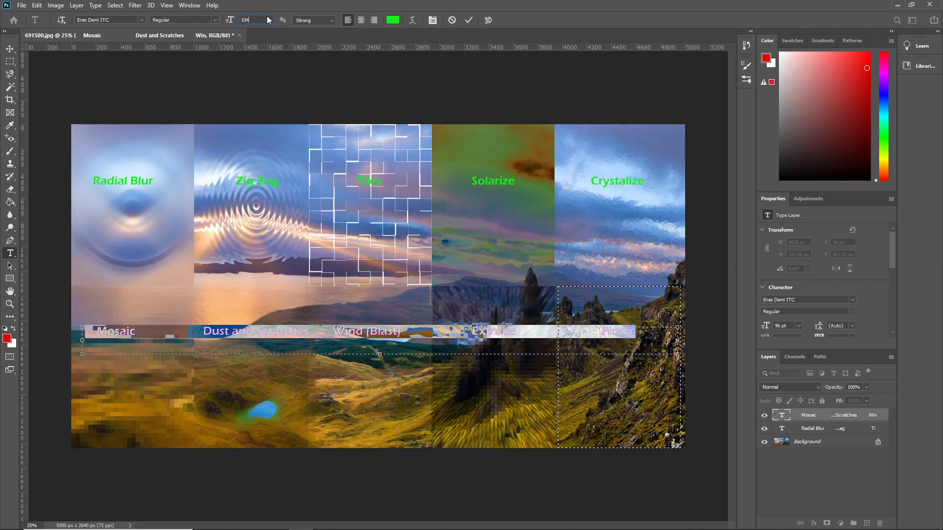
pyautogui.press('Return')
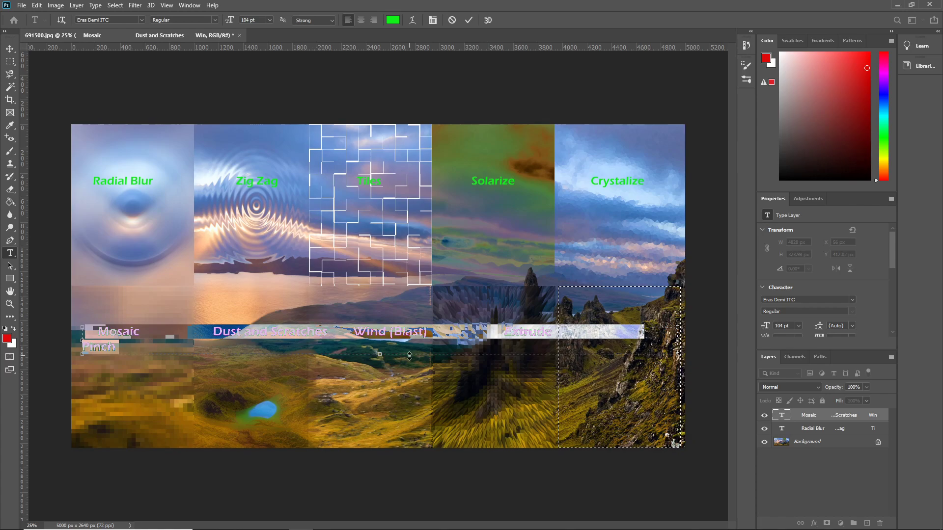
pyautogui.click(85, 347)
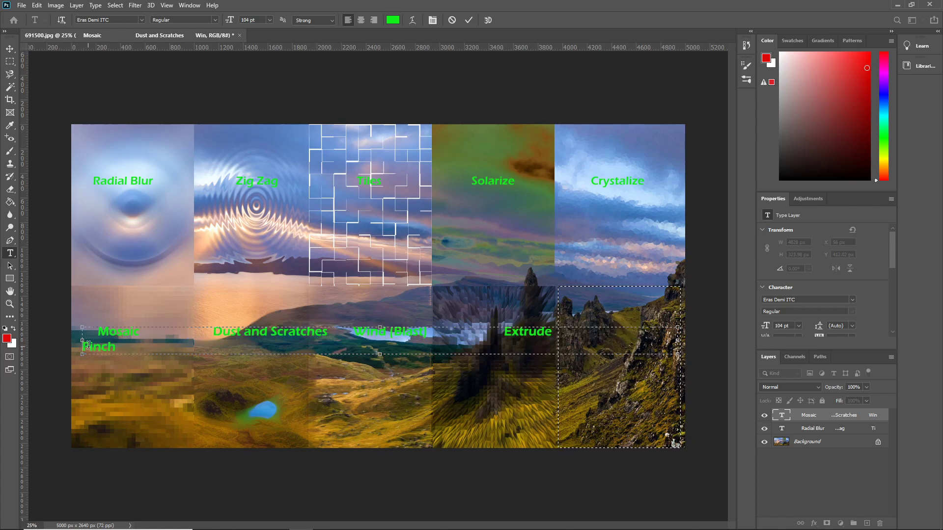
pyautogui.press('BackSpace')
pyautogui.click(493, 334)
pyautogui.press('BackSpace')
pyautogui.press('BackSpace')
pyautogui.press('BackSpace')
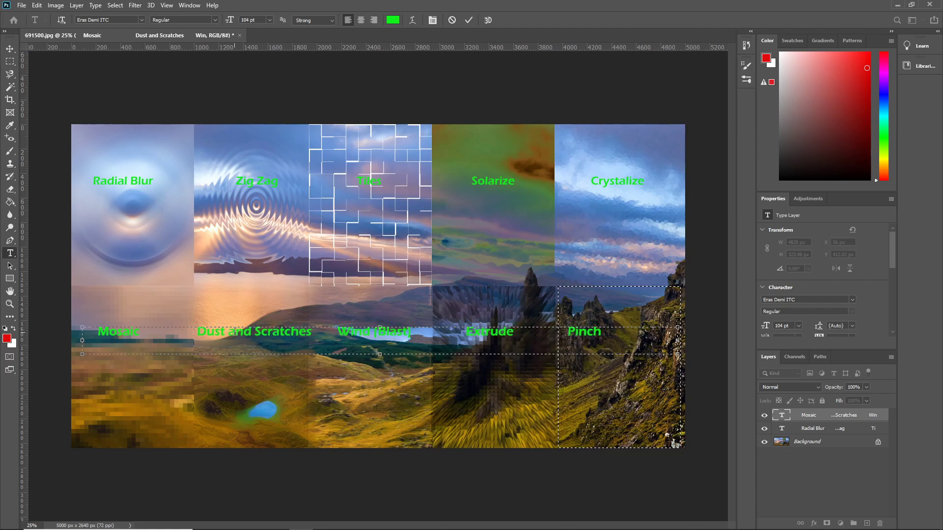
pyautogui.press('BackSpace')
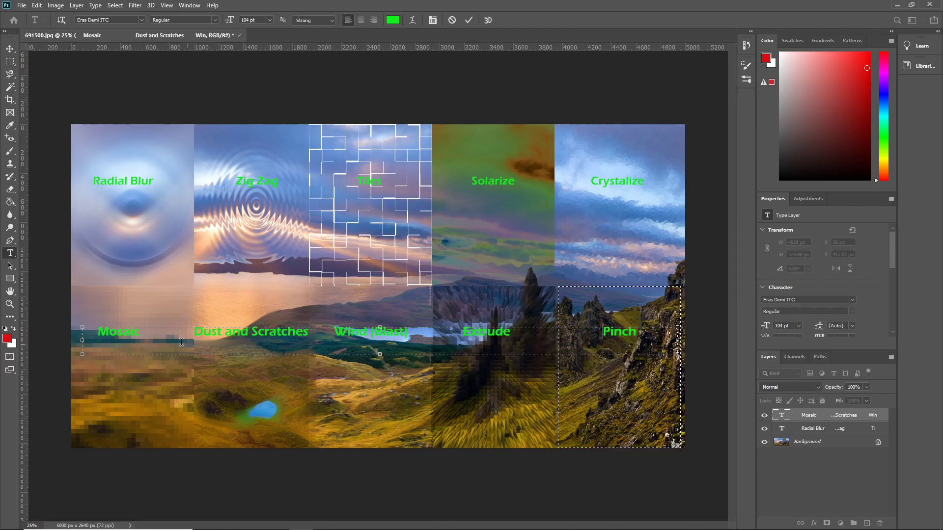
pyautogui.hotkey('ctrl', 'Return')
# Set all of the upper row's label text, from Radial Blur to Crystalize, to 104 pt
pyautogui.moveTo(95, 182); pyautogui.dragTo(648, 162)
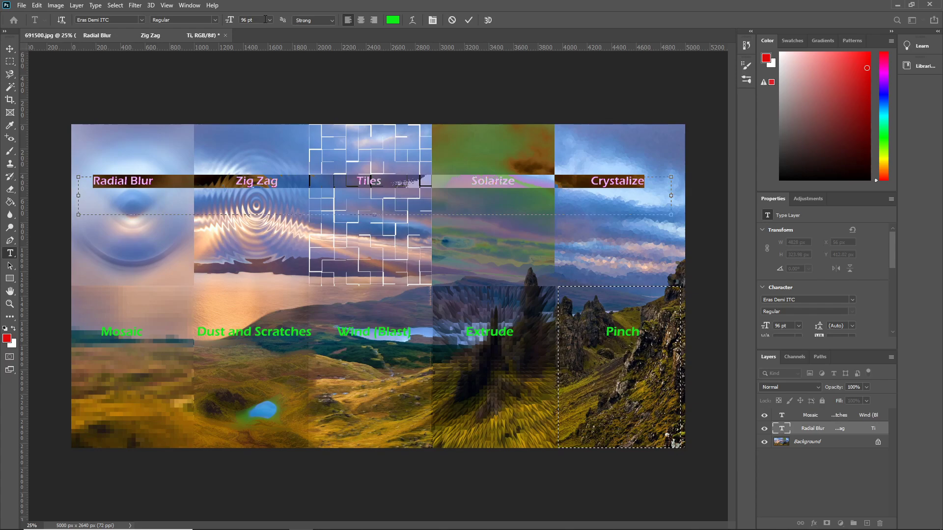
pyautogui.press('BackSpace')
pyautogui.press('BackSpace')
pyautogui.press('BackSpace')
pyautogui.press('BackSpace')
pyautogui.press('BackSpace')
pyautogui.write('104')
pyautogui.press('Return')
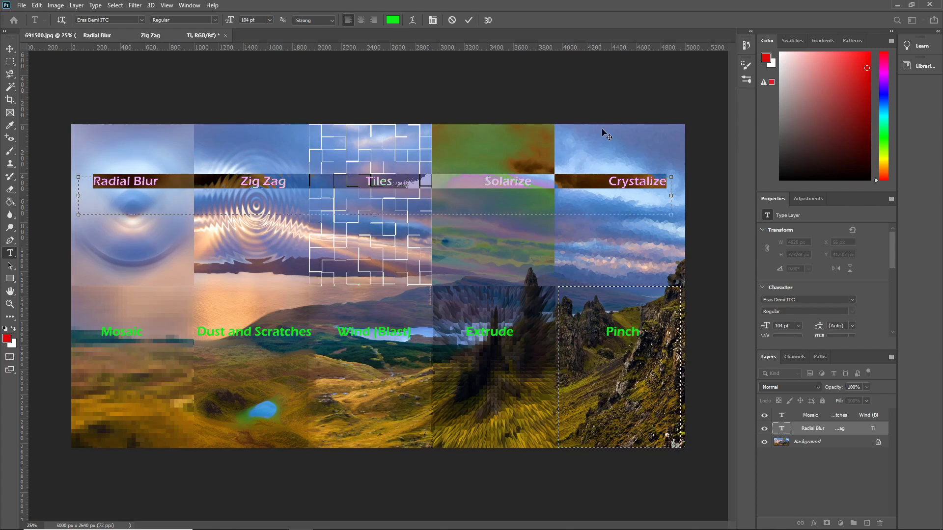
# Remove surplus spaces between the upper row's labels to shift them back over their blocks, adding one space before Solarize
pyautogui.click(596, 177)
pyautogui.click(484, 184)
pyautogui.press('BackSpace')
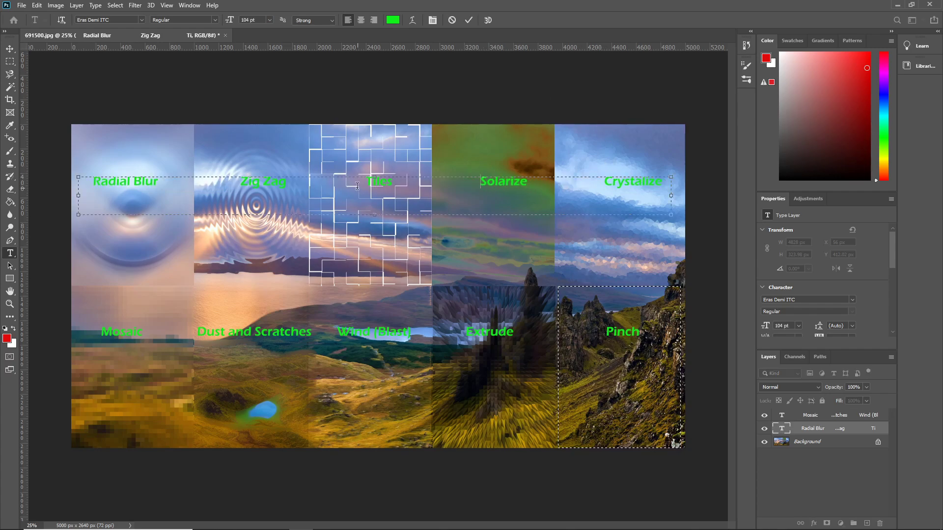
pyautogui.press('BackSpace')
pyautogui.press('BackSpace')
pyautogui.press('BackSpace')
pyautogui.press('BackSpace')
pyautogui.press('BackSpace')
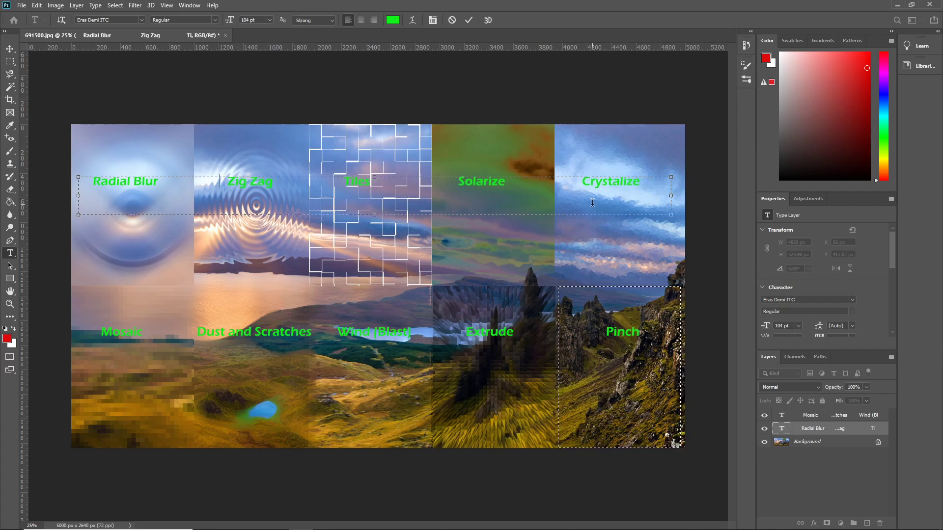
pyautogui.click(484, 358)
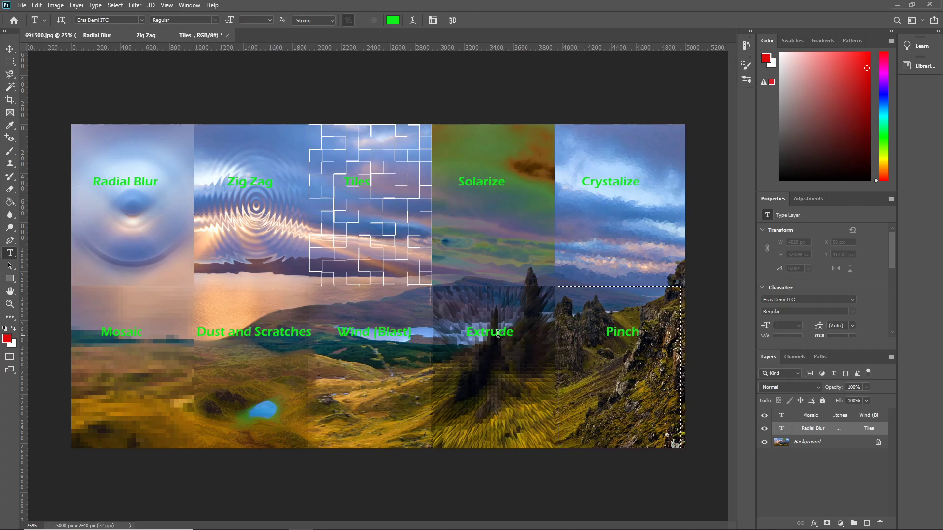
pyautogui.click(454, 183)
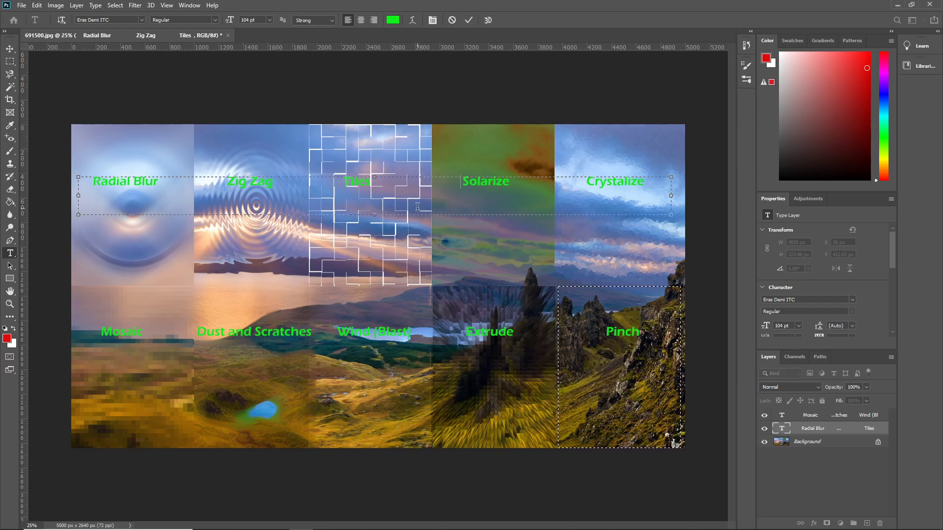
# Save the document on the computer as a layered Photoshop file in the Challenge 6 folder, named "Filters!" plus the author's full name
pyautogui.click(23, 6)
pyautogui.moveTo(37, 5)
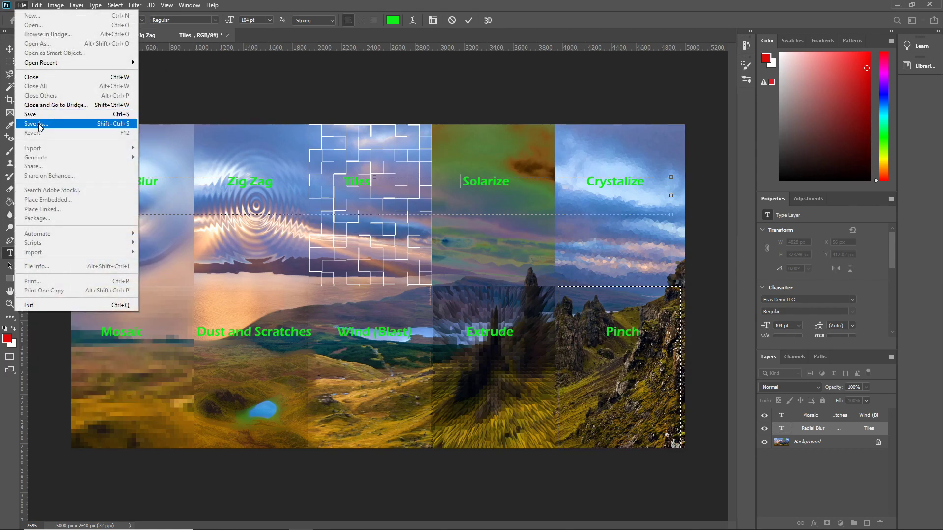
pyautogui.click(40, 126)
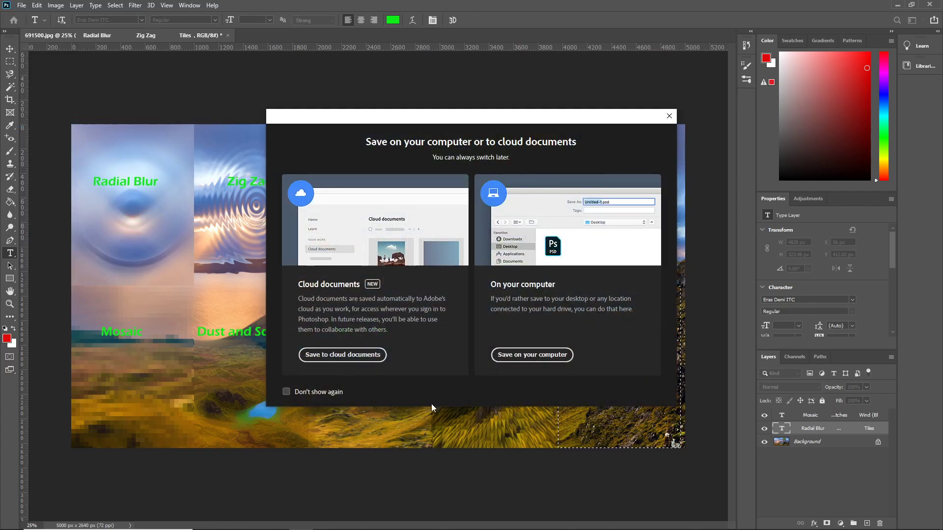
pyautogui.click(520, 355)
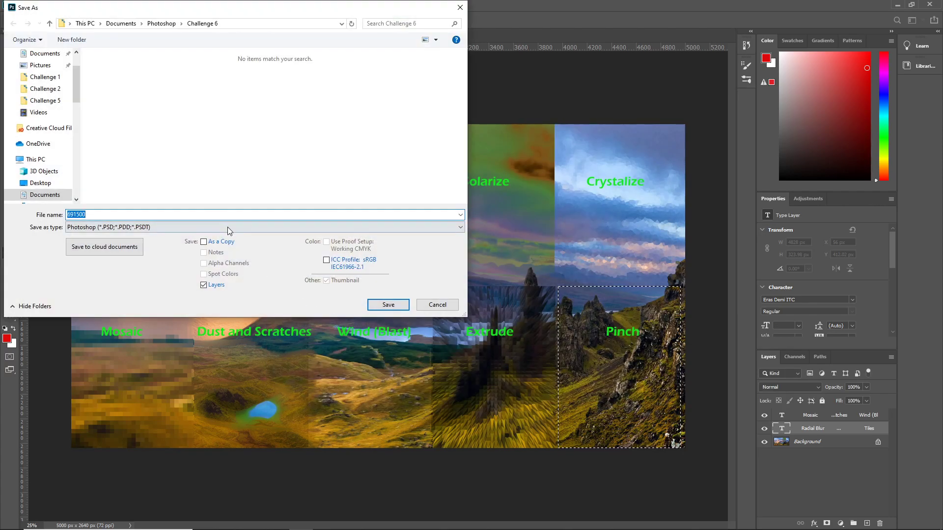
pyautogui.write('Filterss')
pyautogui.press('BackSpace')
pyautogui.write('! Joseph Belcher')
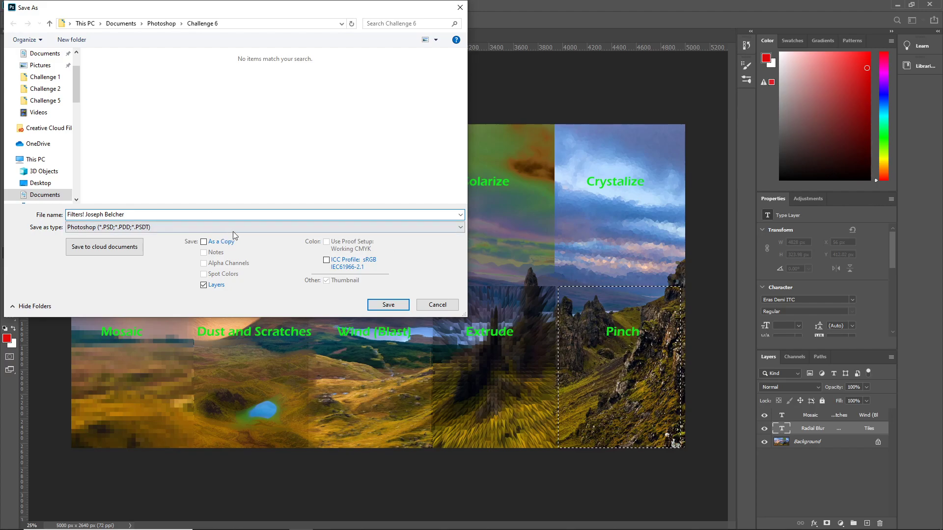
pyautogui.click(392, 304)
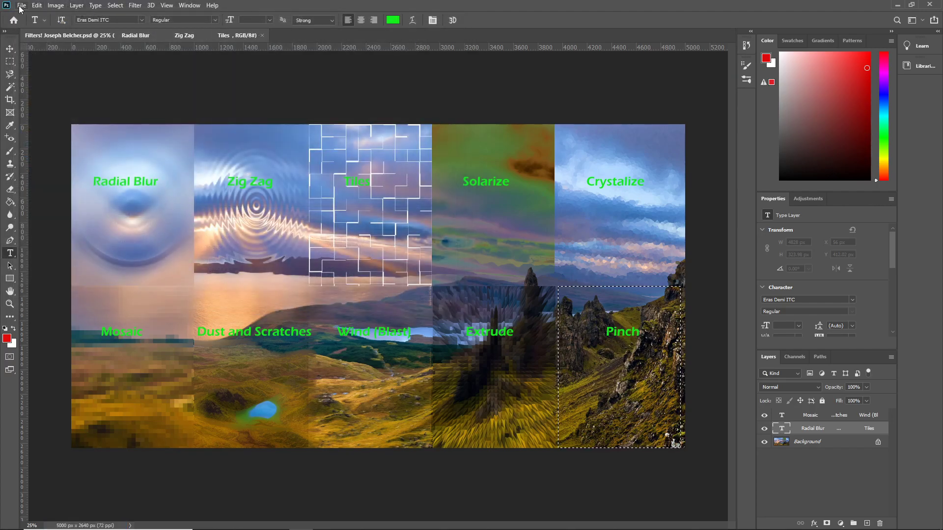
# Save a JPEG copy on the computer in the Challenge 6 folder, named "Fun with Filters!" plus the author's full name
pyautogui.click(21, 5)
pyautogui.click(43, 123)
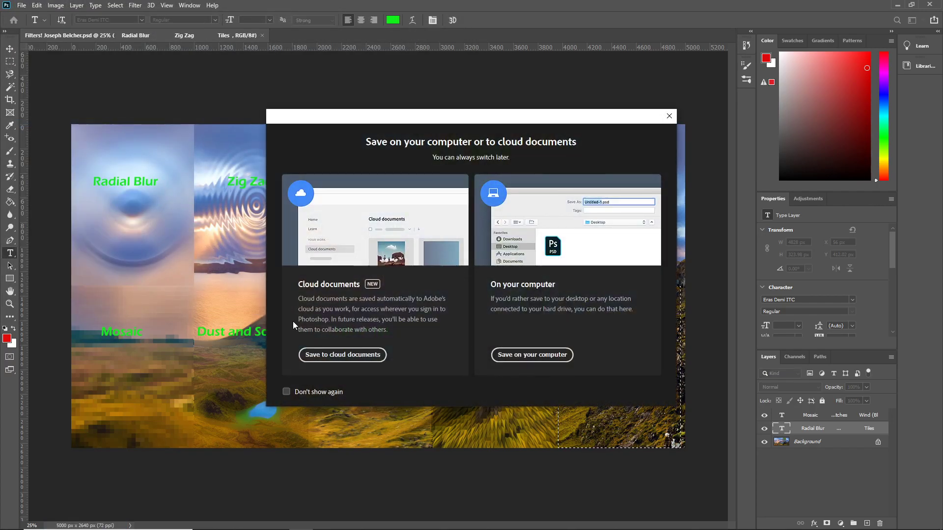
pyautogui.click(540, 356)
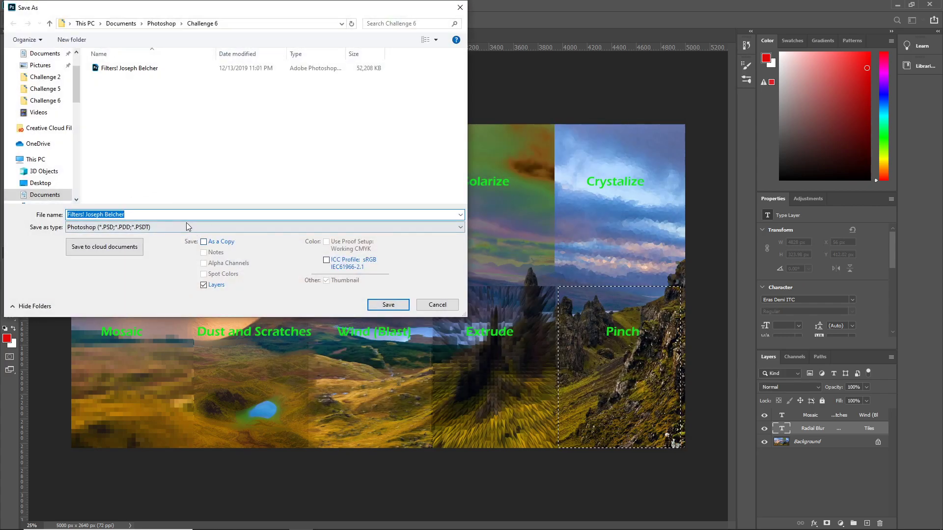
pyautogui.click(188, 227)
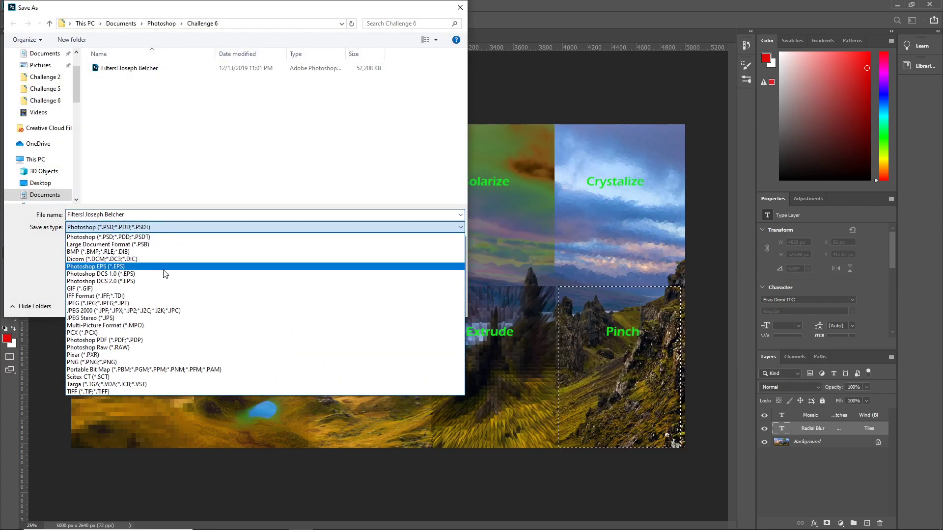
pyautogui.click(102, 304)
pyautogui.moveTo(68, 216); pyautogui.dragTo(194, 205)
pyautogui.press('BackSpace')
pyautogui.write('F')
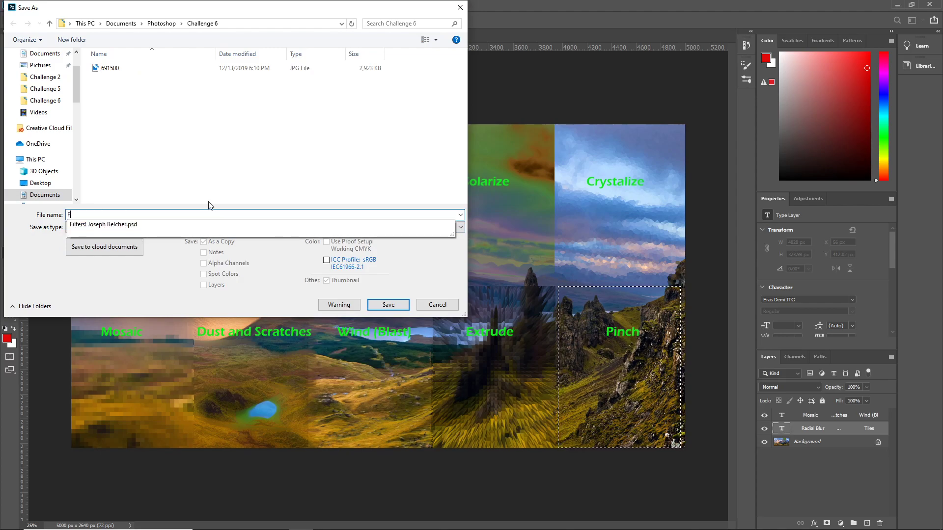
pyautogui.write('un with Filters')
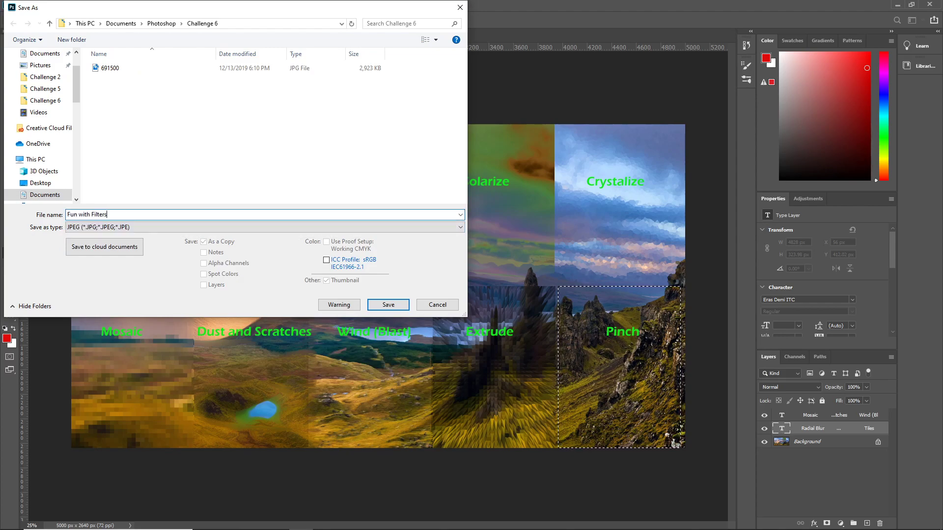
pyautogui.write('! Joseph Belcher')
pyautogui.press('Return')
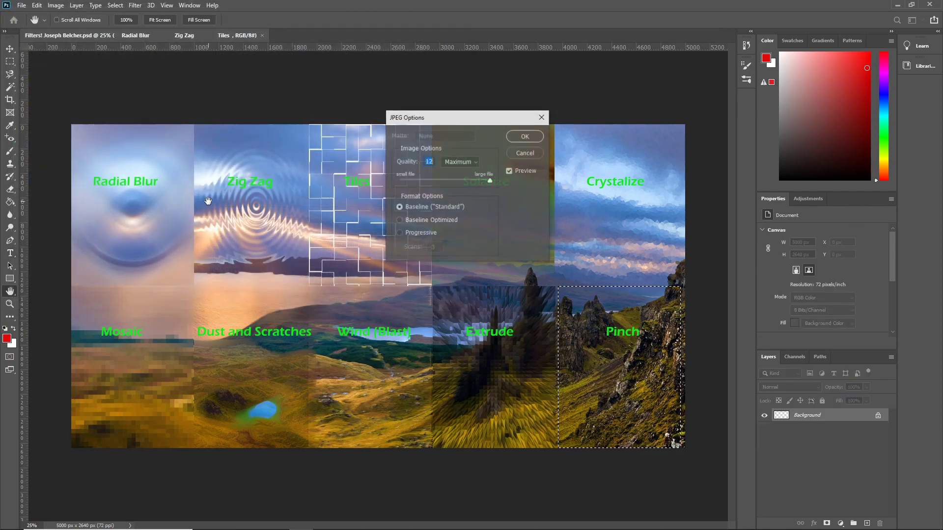